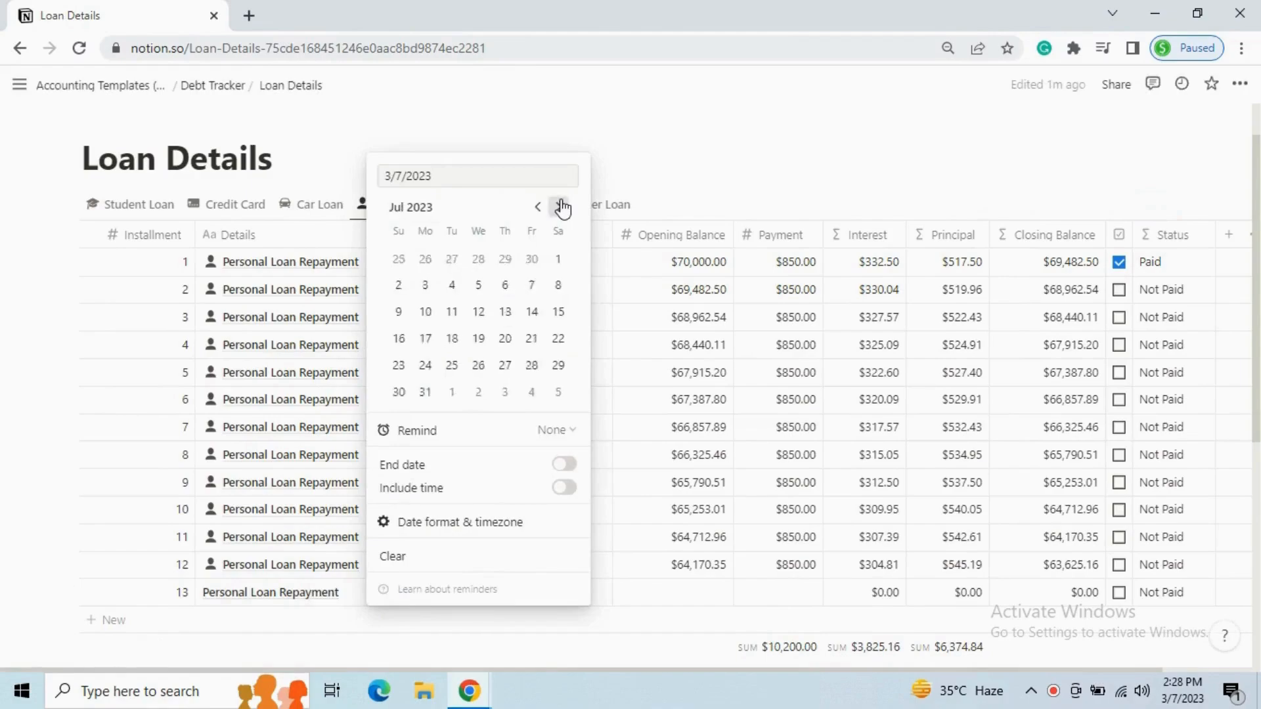
# Set installment 13's date to March 31, 2024 and link its category to Personal Loan
pyautogui.tripleClick(559, 208)
pyautogui.doubleClick(559, 208)
pyautogui.doubleClick(559, 207)
pyautogui.click(558, 208)
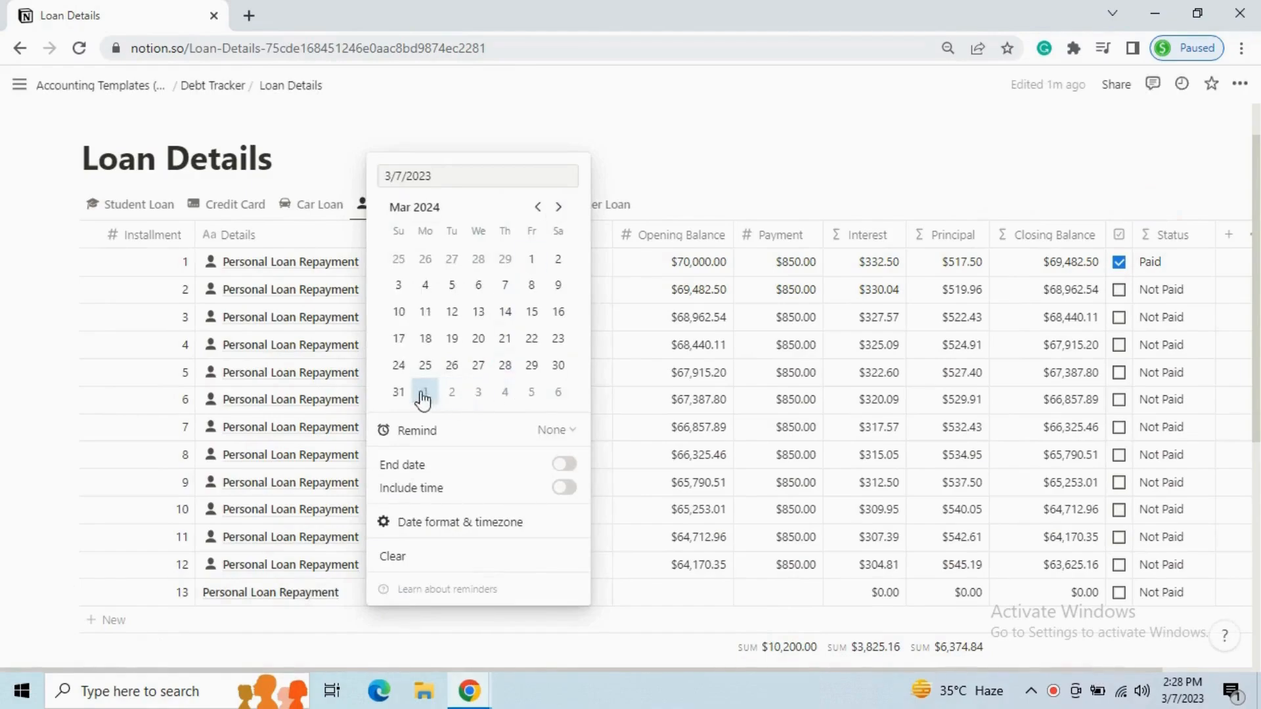
pyautogui.click(563, 592)
pyautogui.click(563, 591)
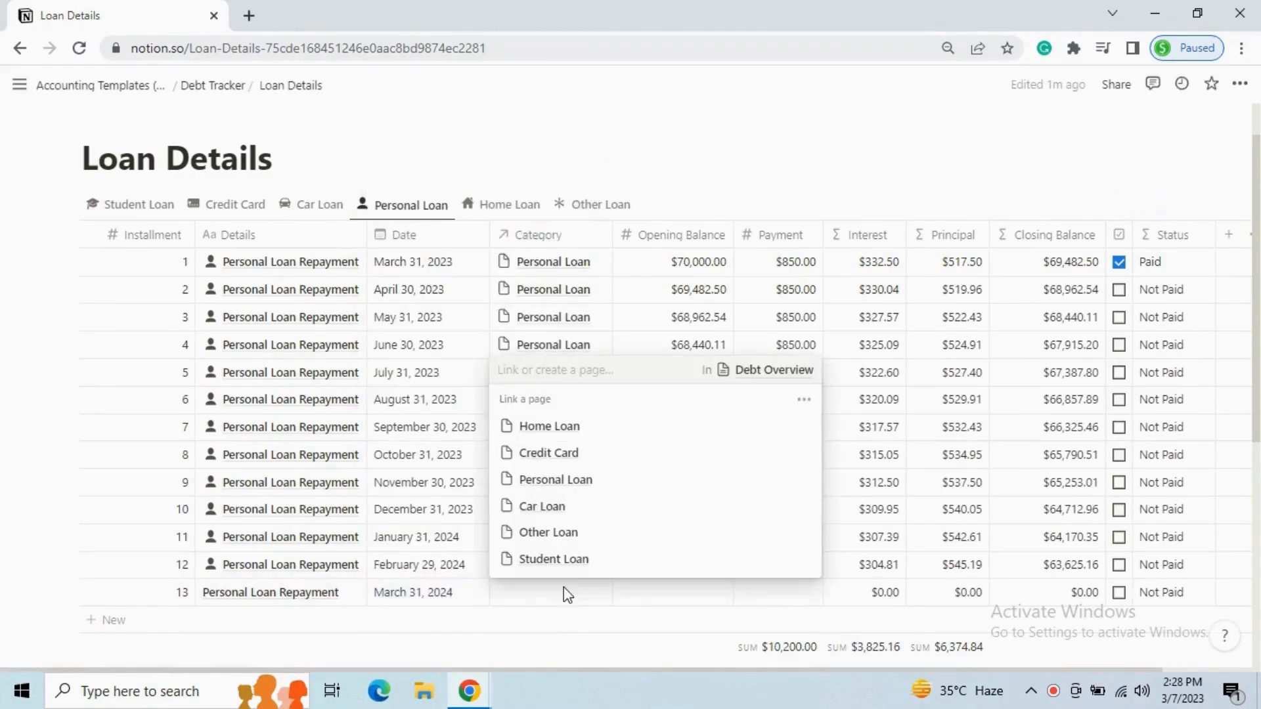
pyautogui.click(801, 481)
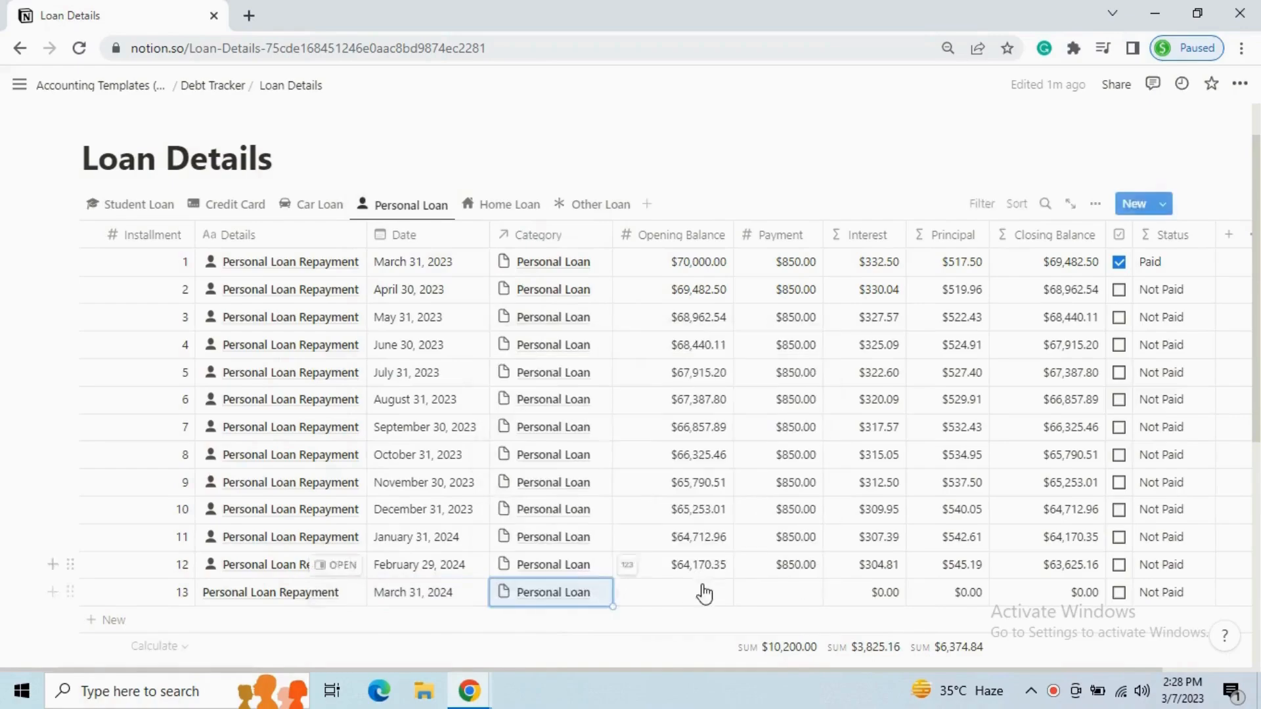
# Enter an opening balance of $63,625.16 and a payment of $850 for installment 13
pyautogui.click(702, 591)
pyautogui.press('Escape')
pyautogui.press('Up')
pyautogui.press('Right')
pyautogui.press('Right')
pyautogui.press('Right')
pyautogui.press('Right')
pyautogui.press('Left')
pyautogui.press('Left')
pyautogui.press('Left')
pyautogui.press('Left')
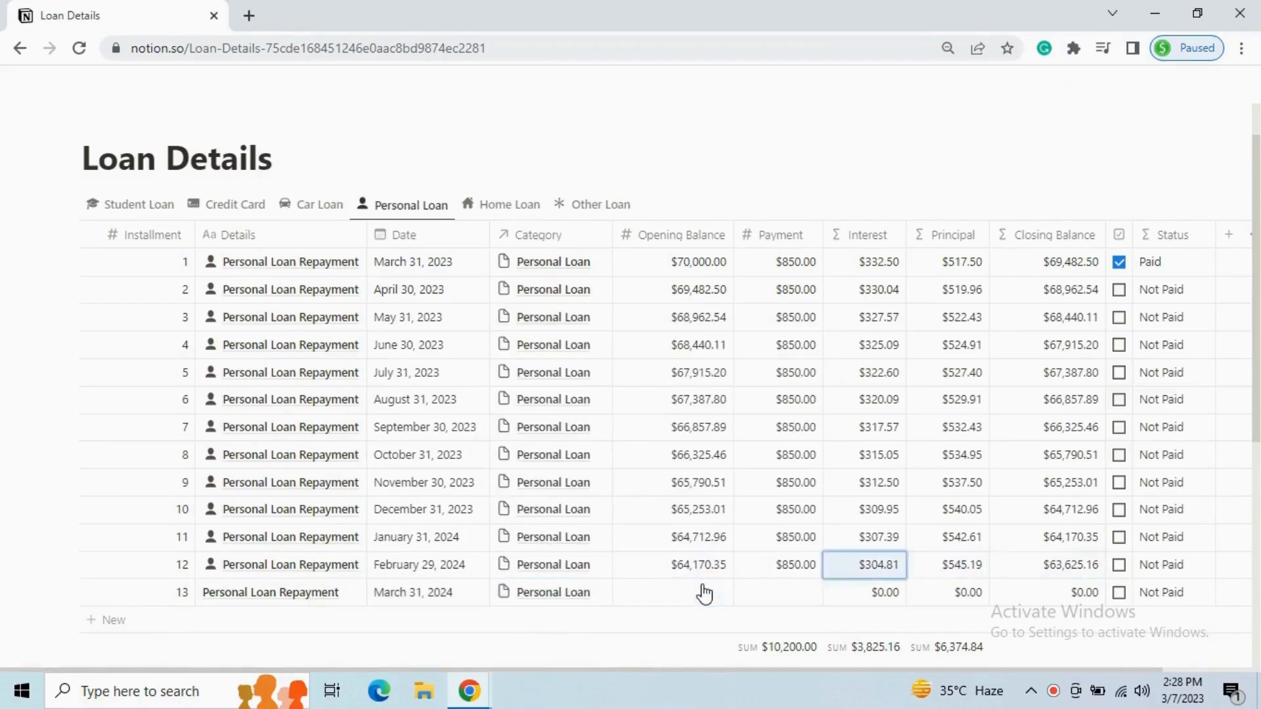
pyautogui.press('Down')
pyautogui.write('$63,625.16')
pyautogui.press('Right')
pyautogui.write('850')
pyautogui.press('Tab')
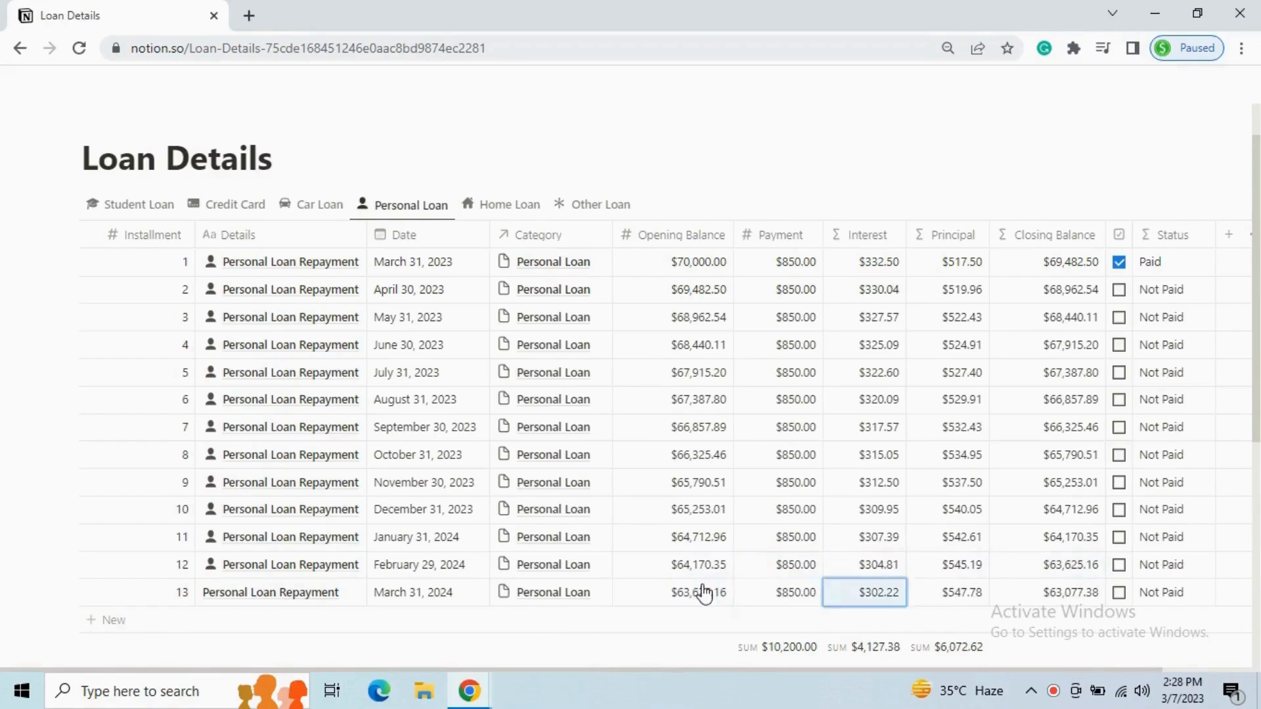
pyautogui.press('Right')
pyautogui.press('Right')
# Open installment 13's Personal Loan Repayment page and give it an icon from the built-in icon set instead of an emoji
pyautogui.click(336, 594)
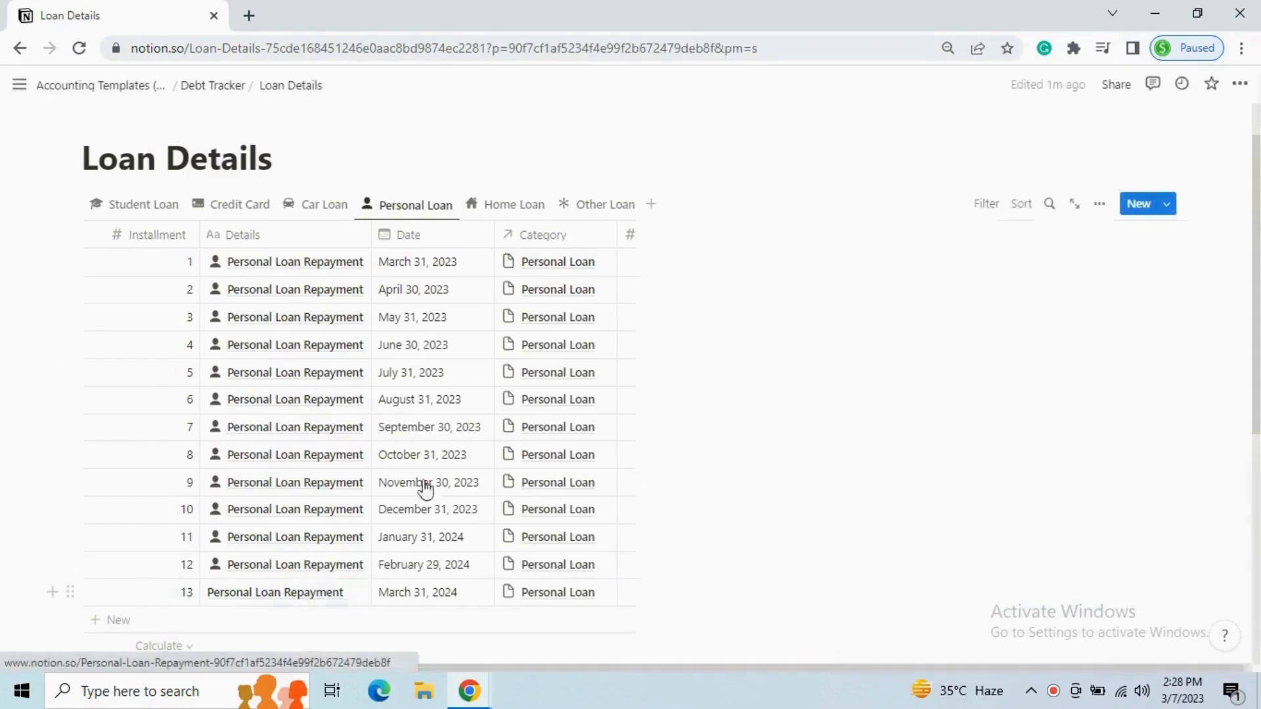
pyautogui.click(715, 122)
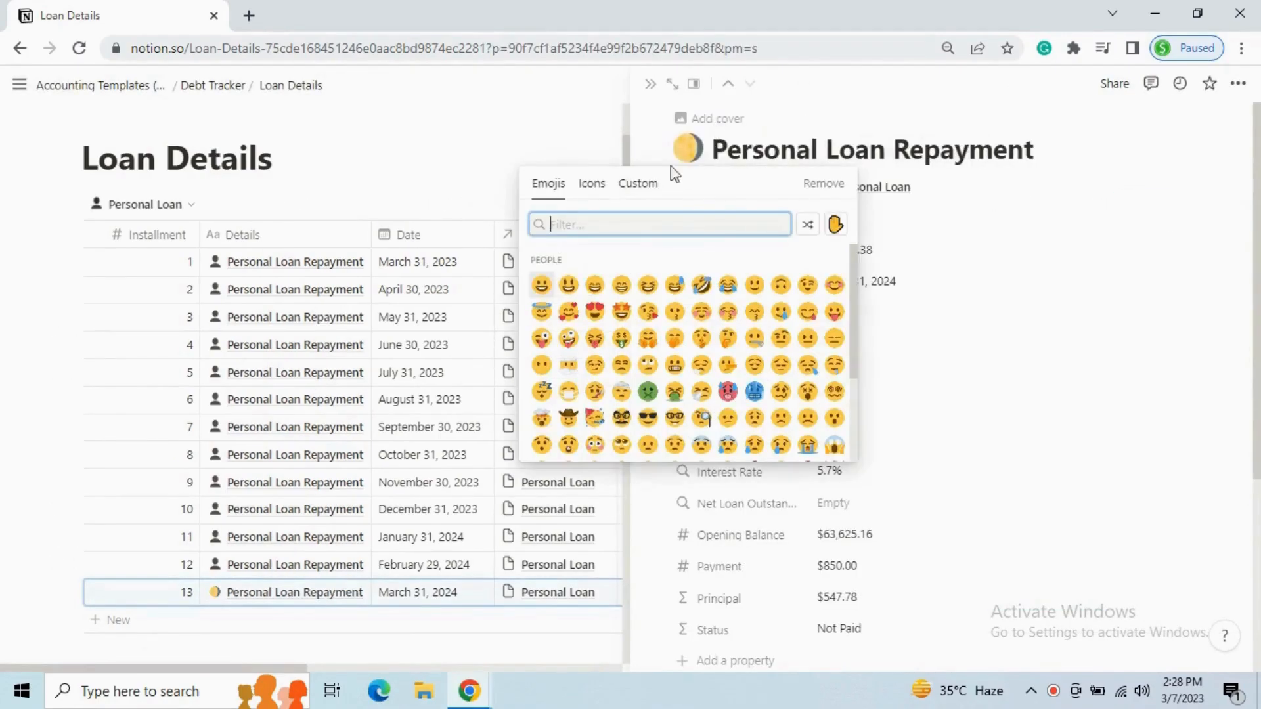
pyautogui.click(592, 187)
pyautogui.click(594, 286)
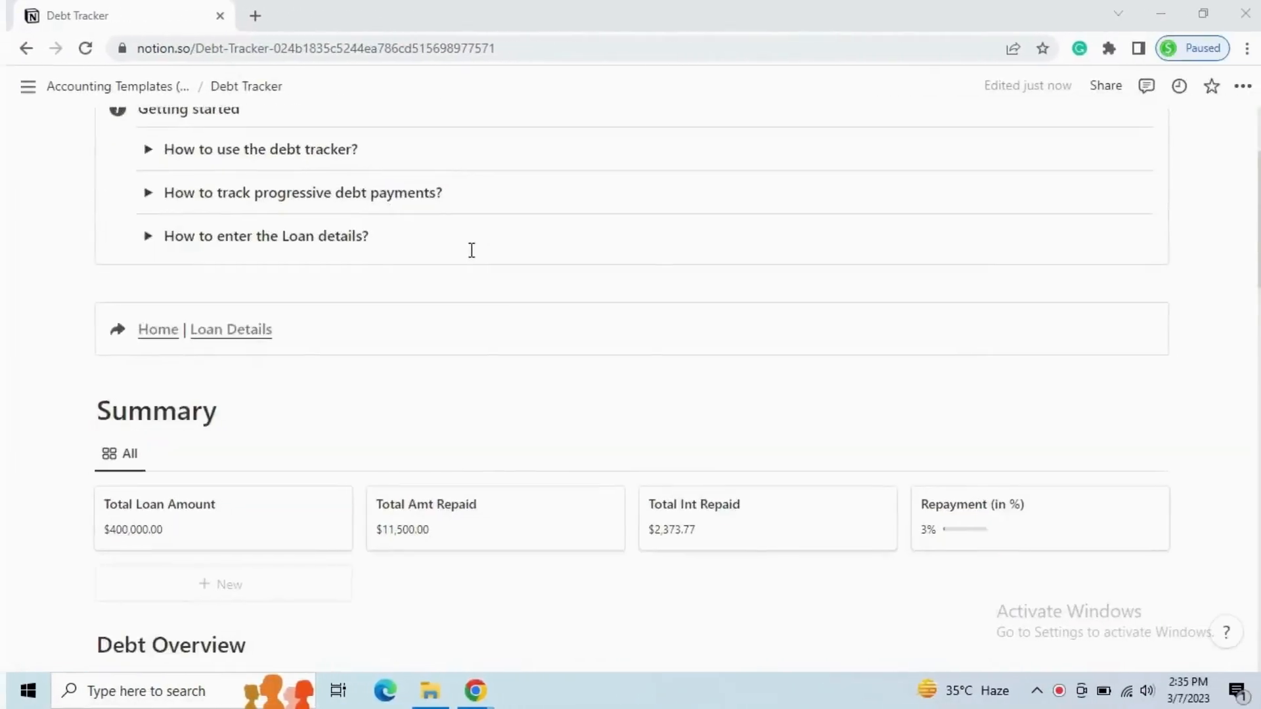
# Review the Debt Tracker's Summary and the Debt Overview views for Student Loan, Credit Card, Car Loan and Personal Loan
pyautogui.scroll(-3, 465, 250)
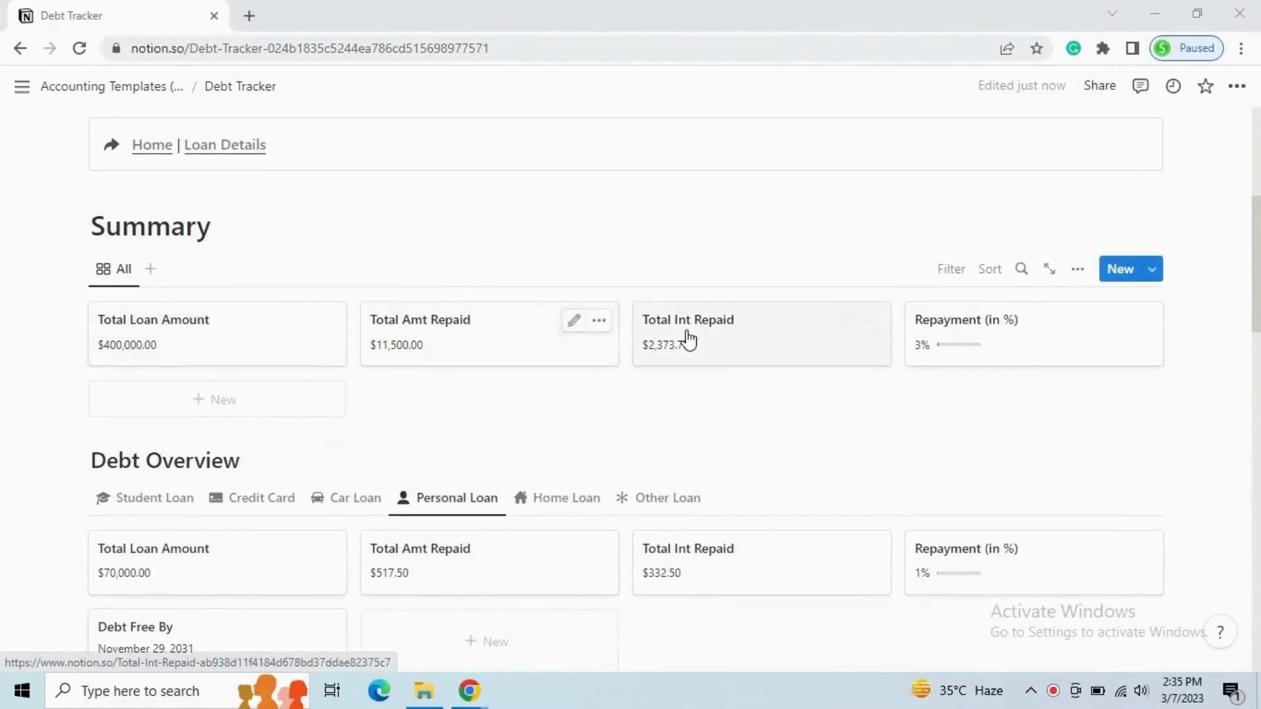
pyautogui.scroll(-3, 657, 328)
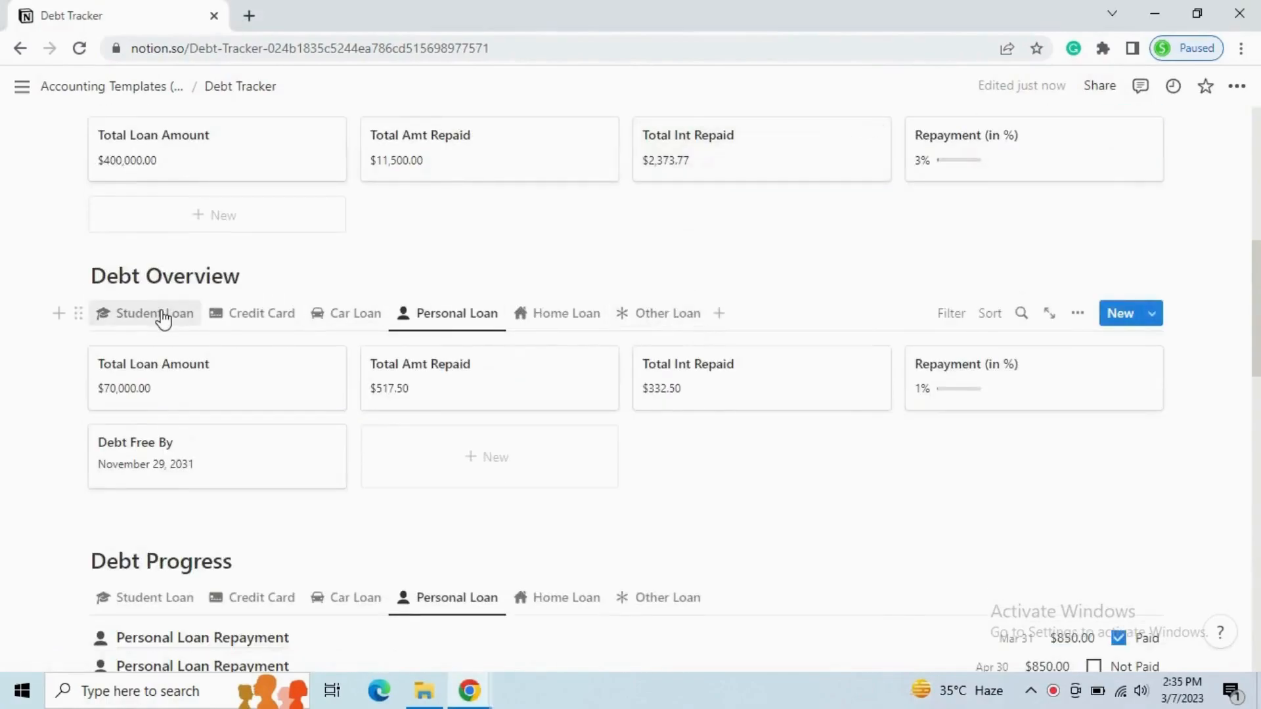
pyautogui.click(164, 319)
pyautogui.click(239, 318)
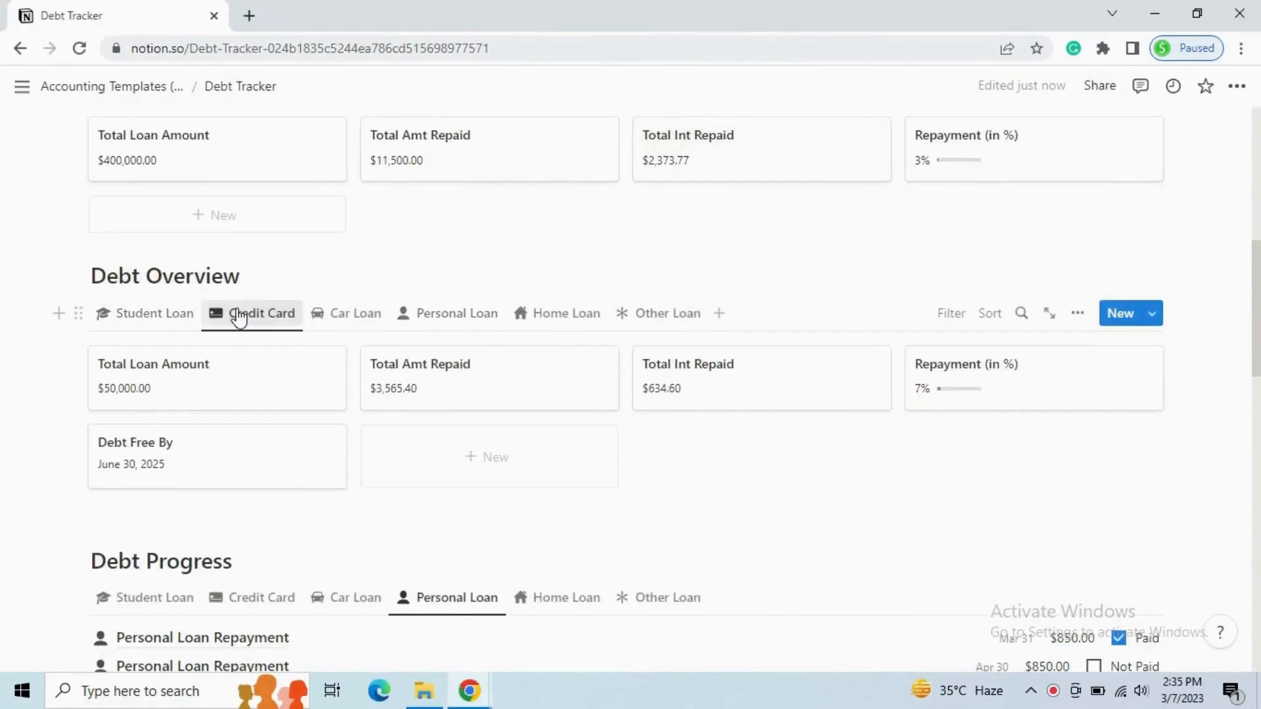
pyautogui.click(320, 314)
pyautogui.click(463, 324)
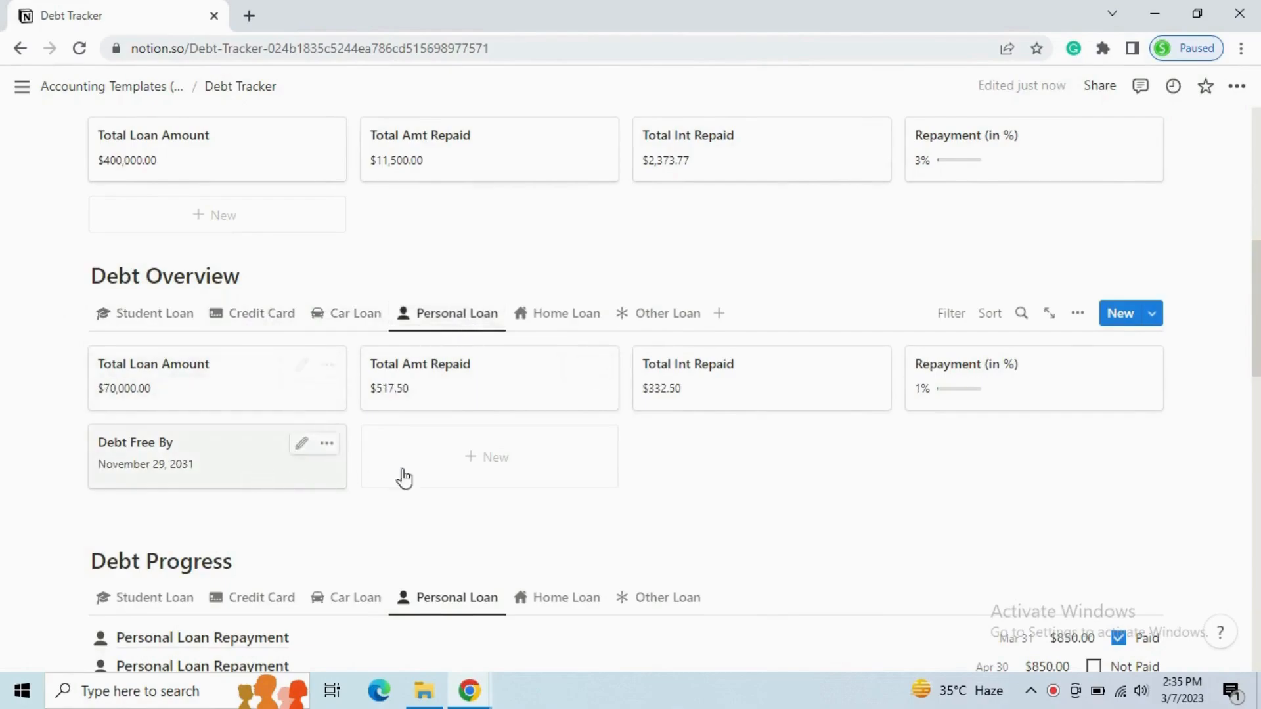
# Look through the Car Loan, Credit Card and Student Loan repayment lists in Debt Progress
pyautogui.scroll(-5, 919, 427)
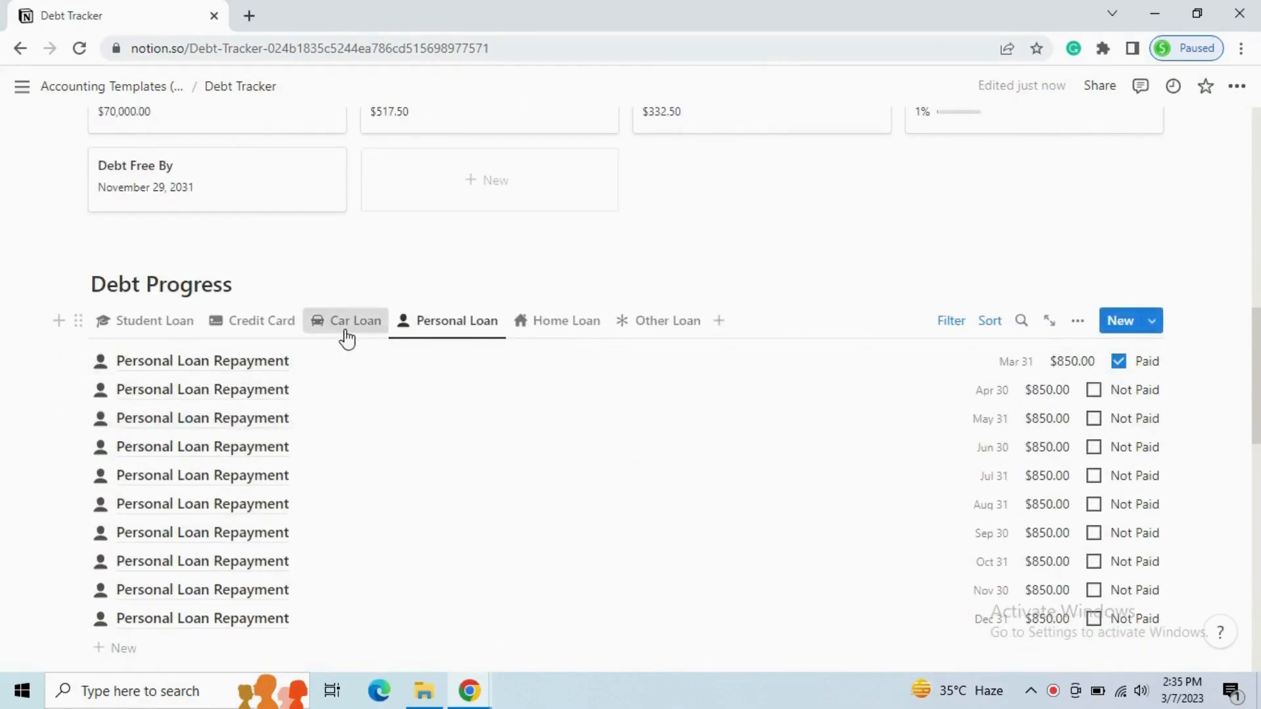
pyautogui.click(346, 332)
pyautogui.click(276, 328)
pyautogui.click(174, 327)
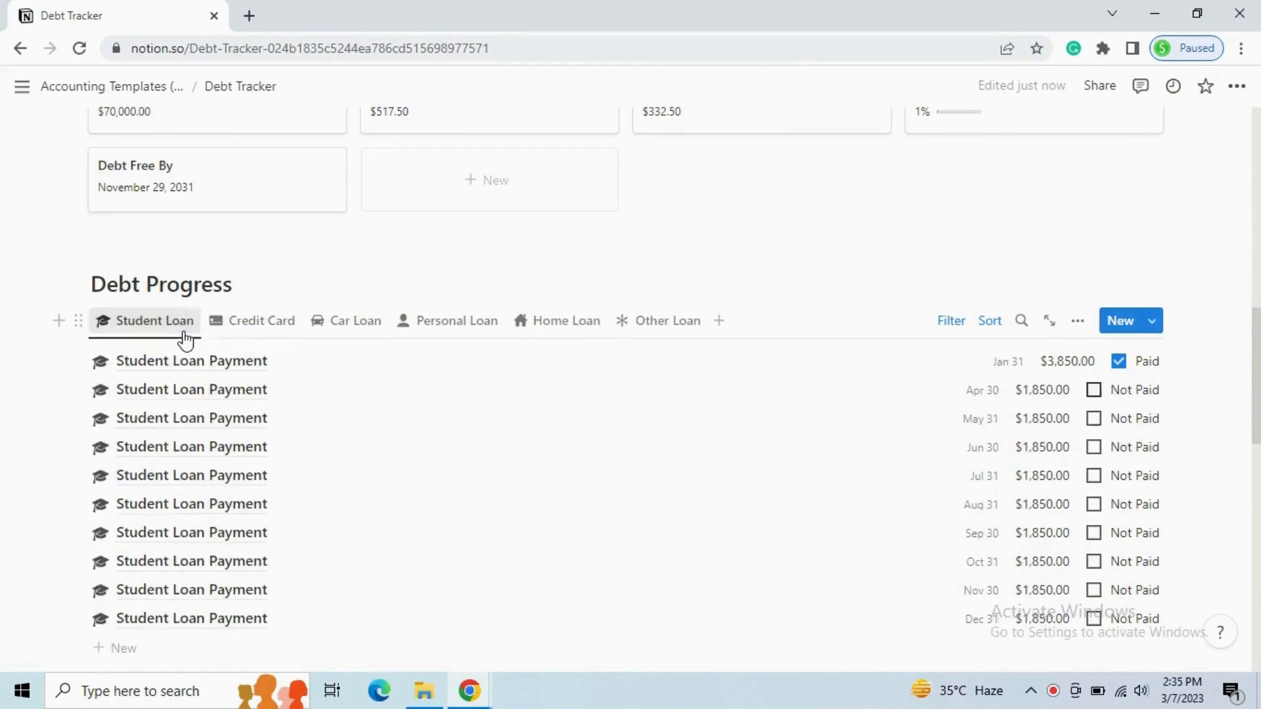
# In the Personal Loan view of Debt Progress, mark the Apr 30 through Aug 31 repayments as paid
pyautogui.click(412, 328)
pyautogui.scroll(1, 578, 354)
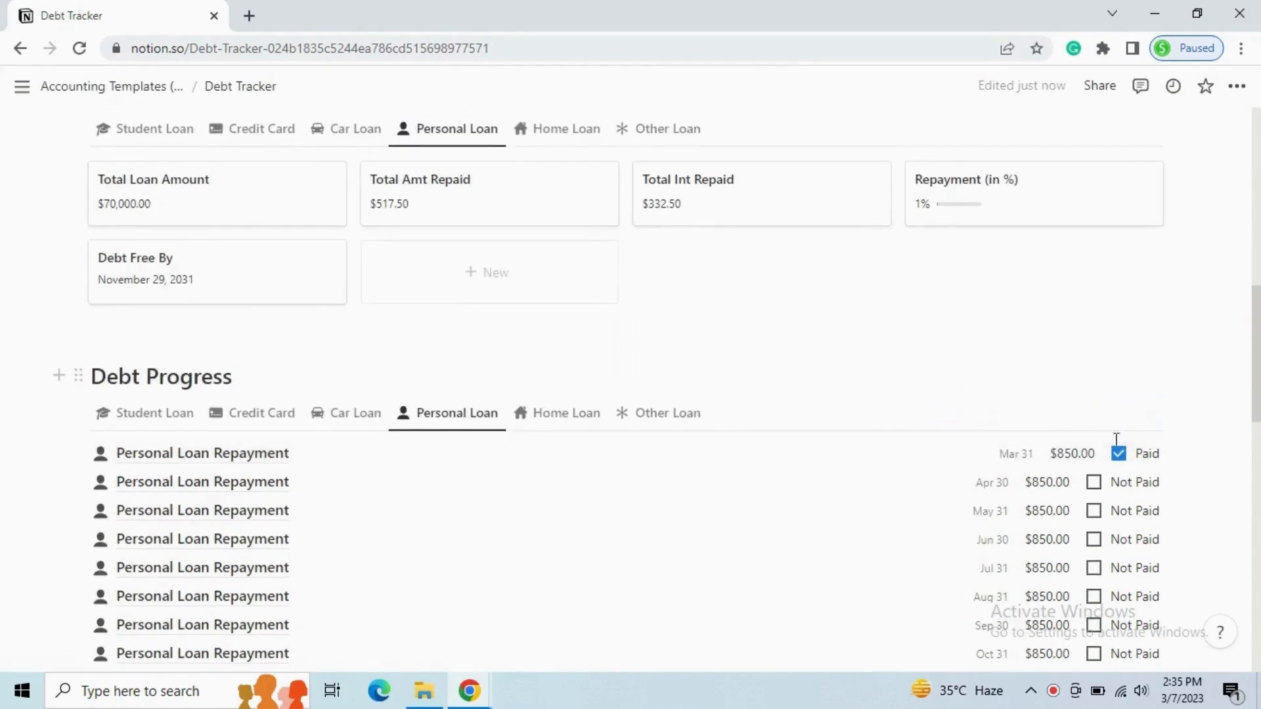
pyautogui.click(1092, 489)
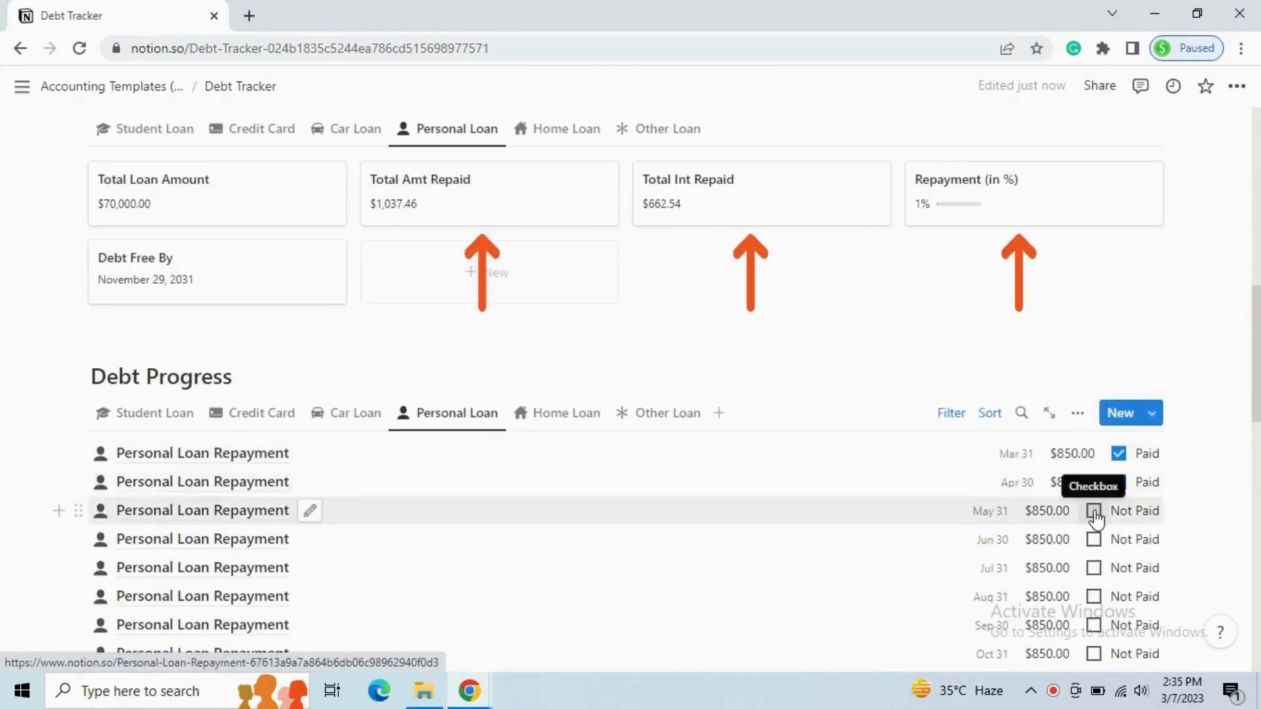
pyautogui.click(1093, 511)
pyautogui.click(1093, 539)
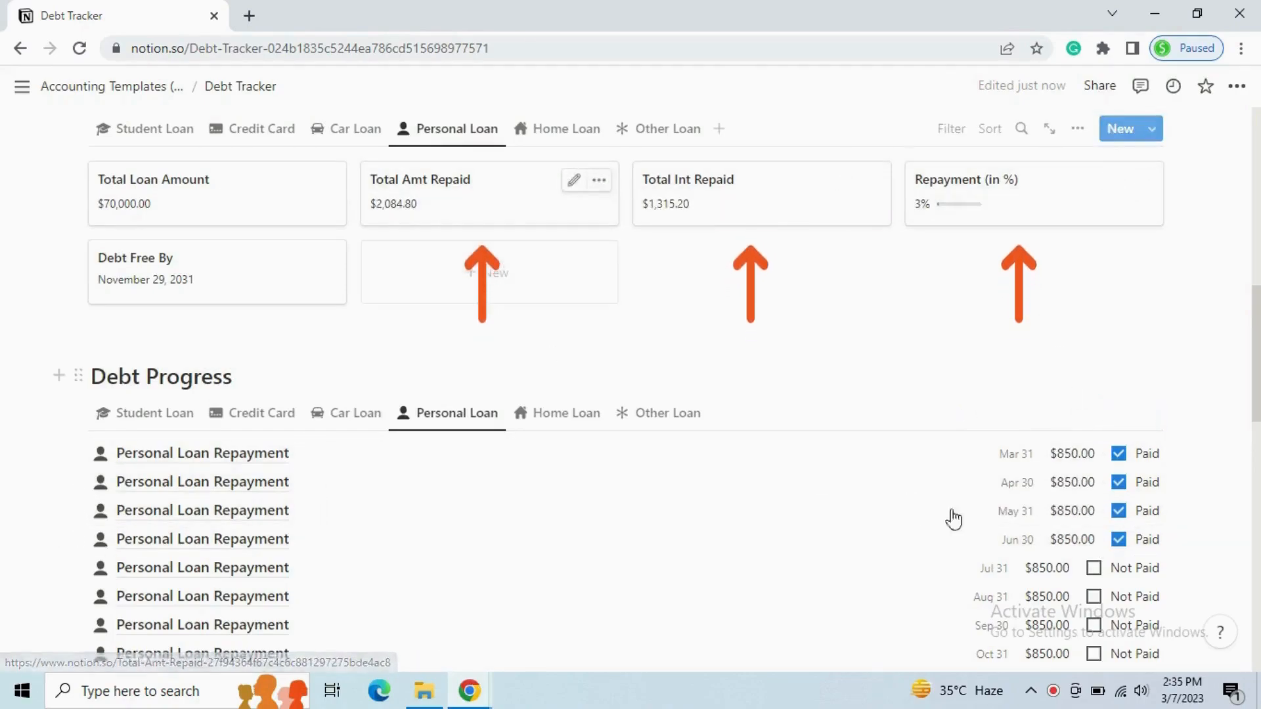
pyautogui.click(1094, 568)
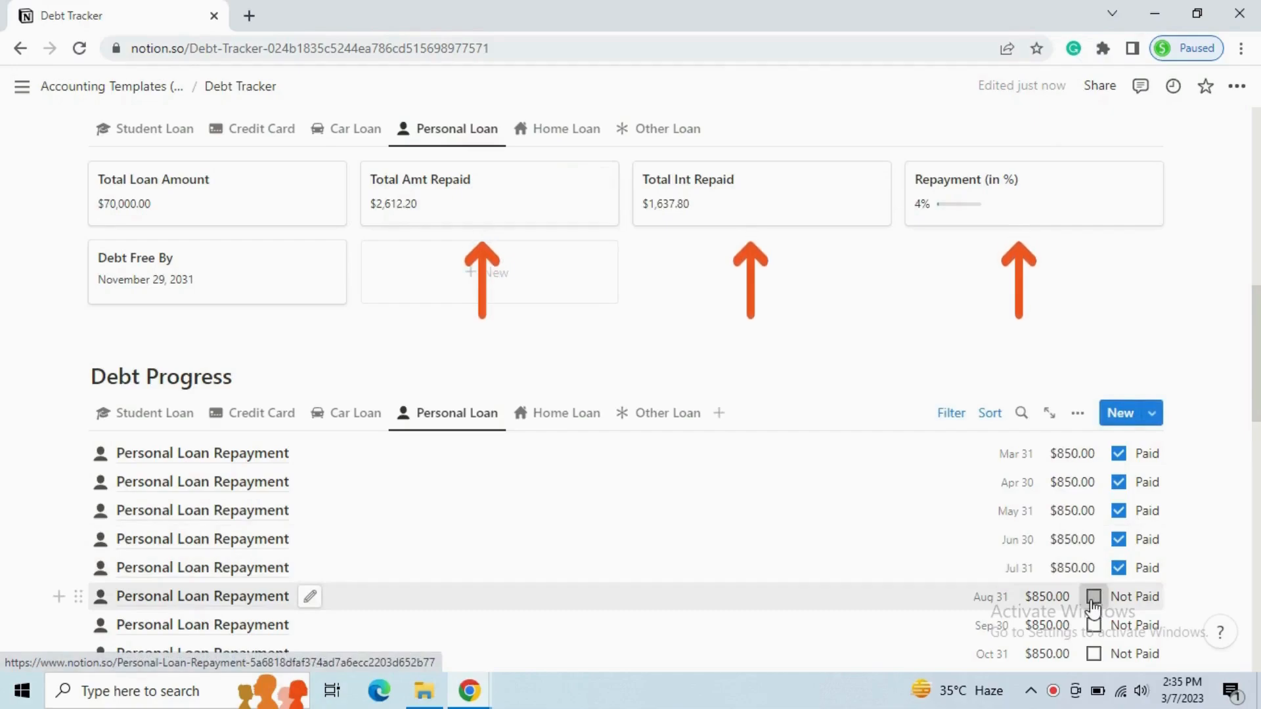
pyautogui.click(1094, 596)
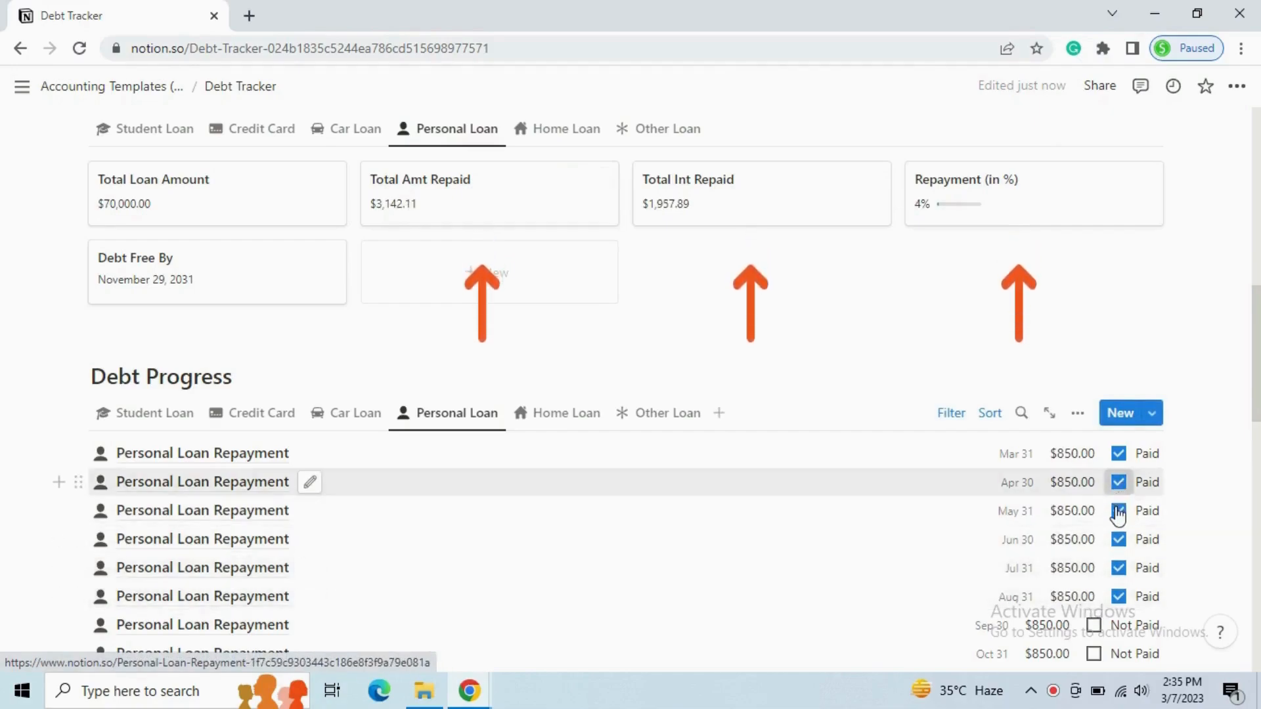
# Clear the paid mark from the Apr 30 and May 31 personal loan repayments
pyautogui.click(1118, 482)
pyautogui.click(1119, 511)
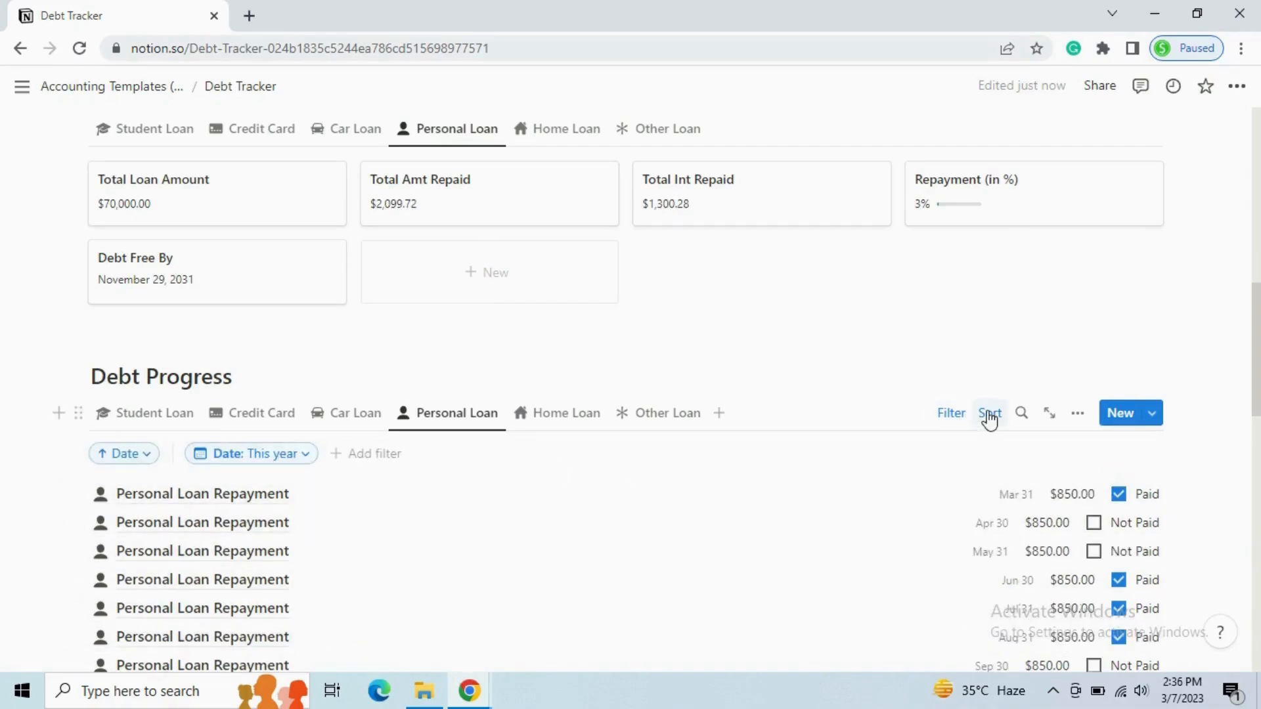
pyautogui.click(124, 453)
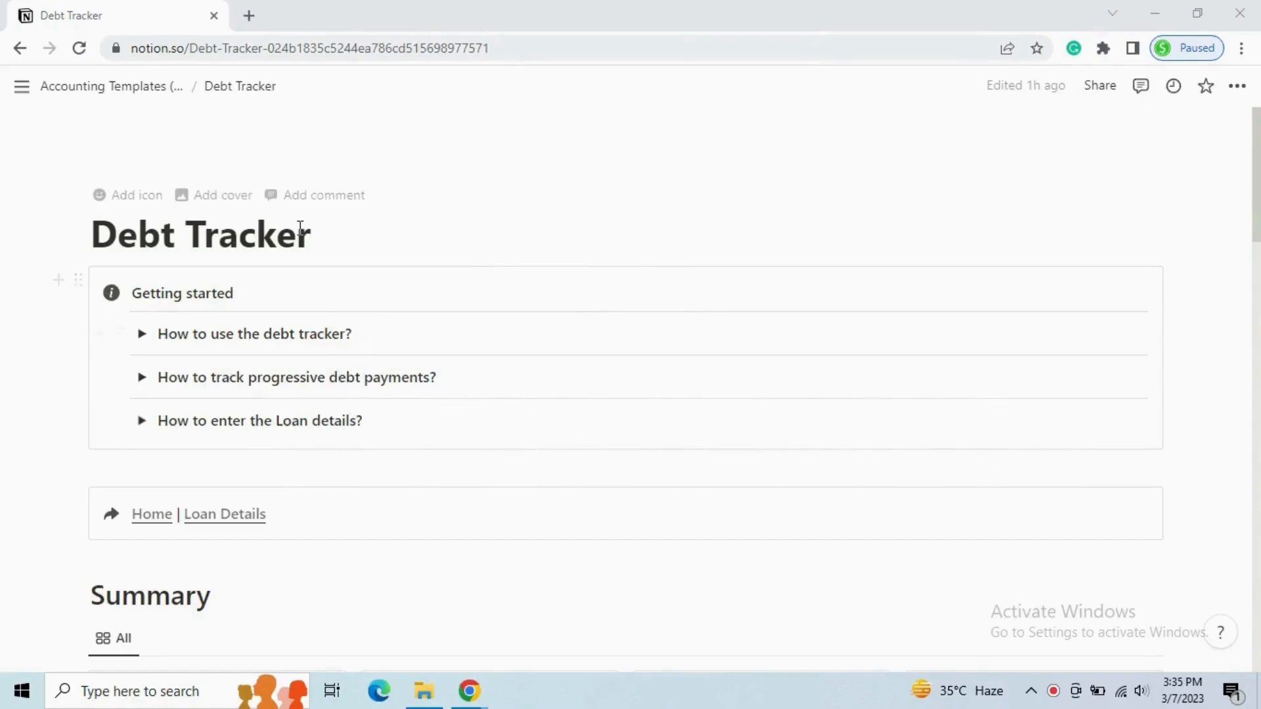
# Examine the Summary totals and compare the Student Loan, Credit Card, Car Loan and Personal Loan figures in Debt Overview
pyautogui.scroll(-3, 327, 280)
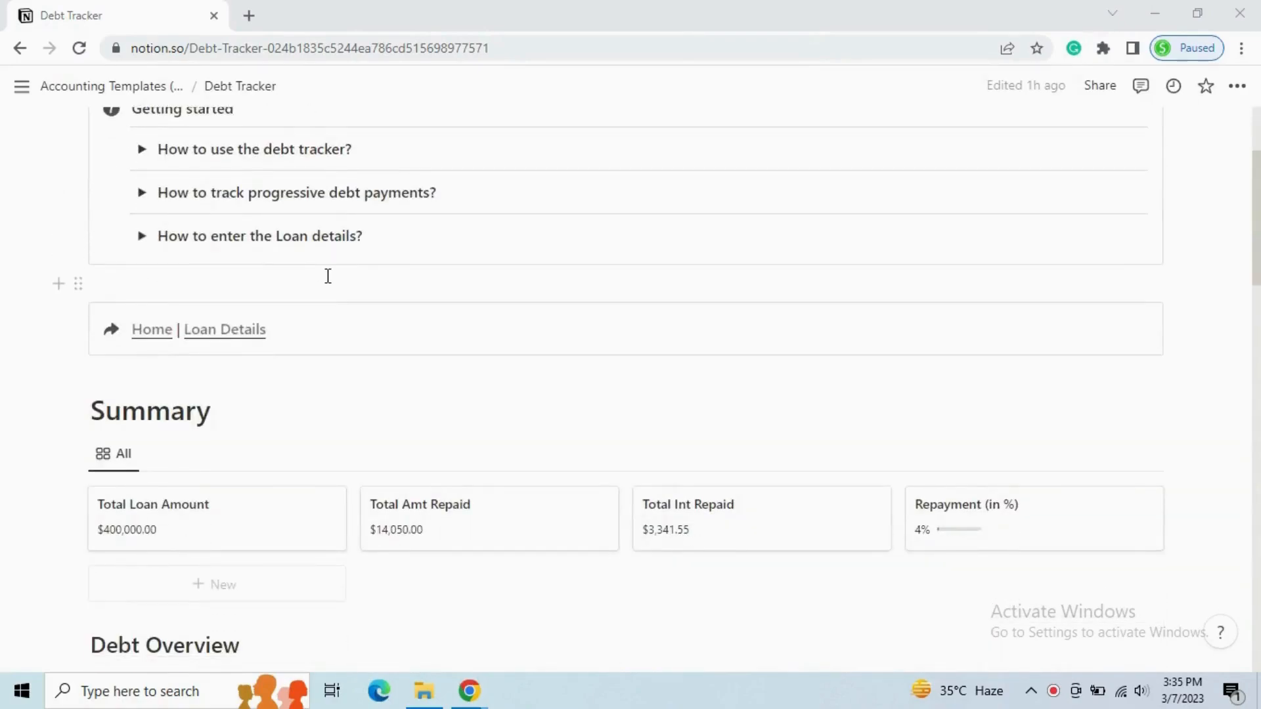
pyautogui.scroll(-2, 328, 276)
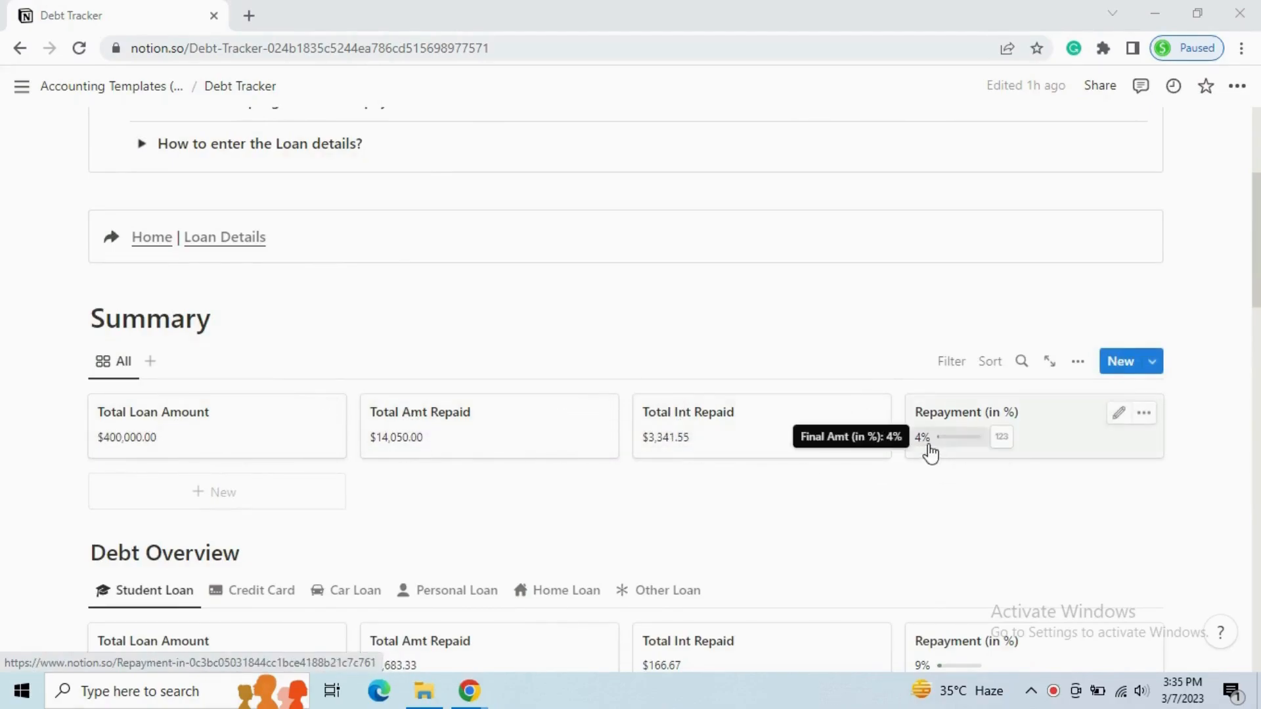
pyautogui.scroll(-3, 723, 404)
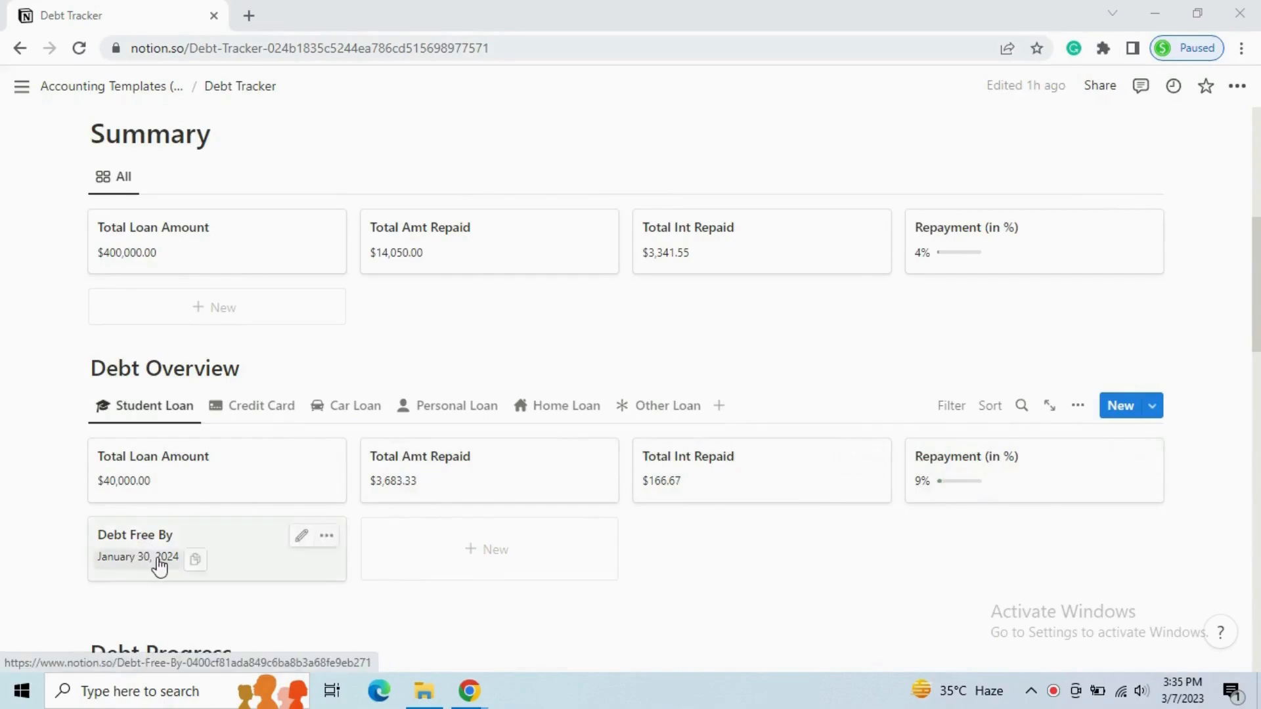
pyautogui.click(243, 422)
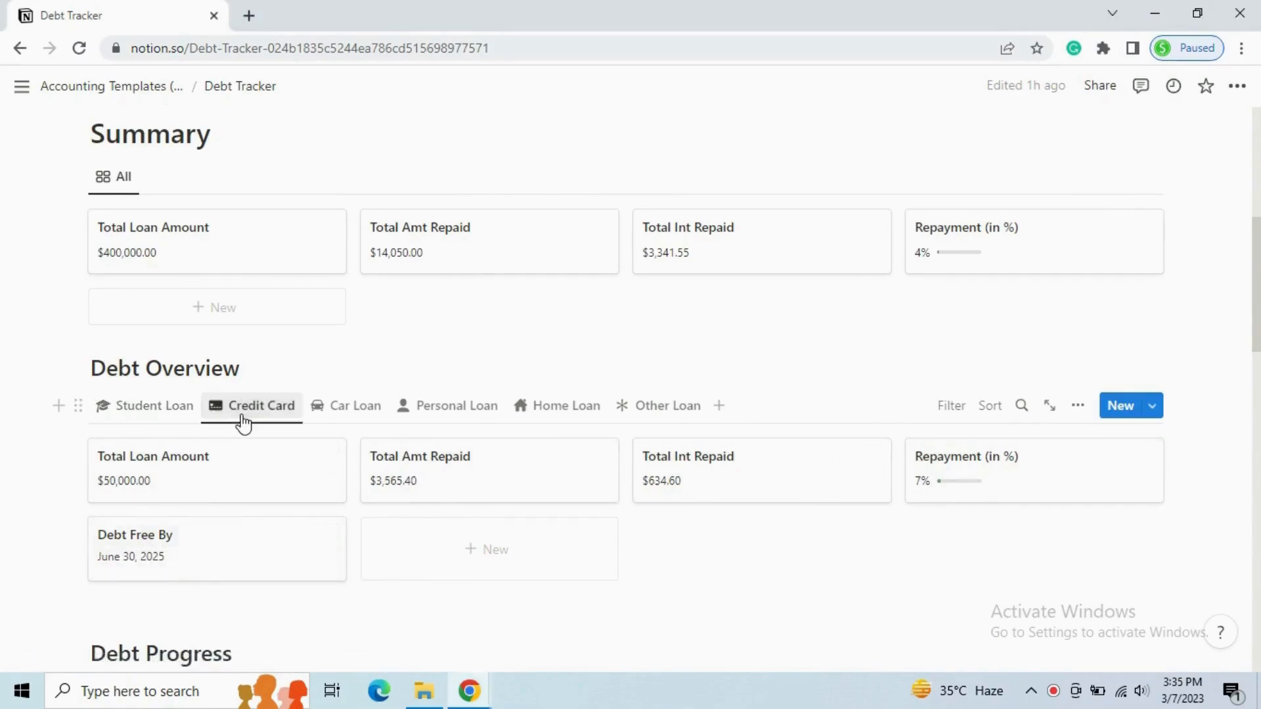
pyautogui.click(327, 423)
pyautogui.click(413, 423)
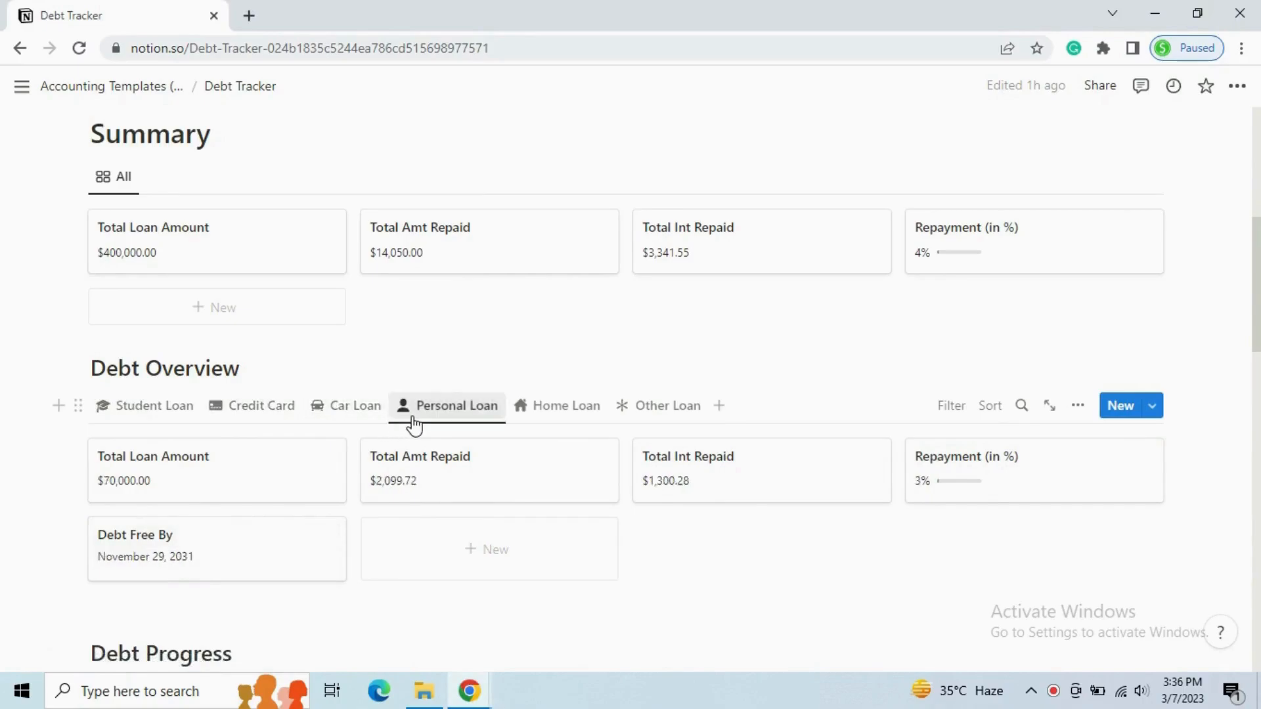
# Check the payment amounts and paid status of the credit card repayments in Debt Progress
pyautogui.scroll(-5, 413, 424)
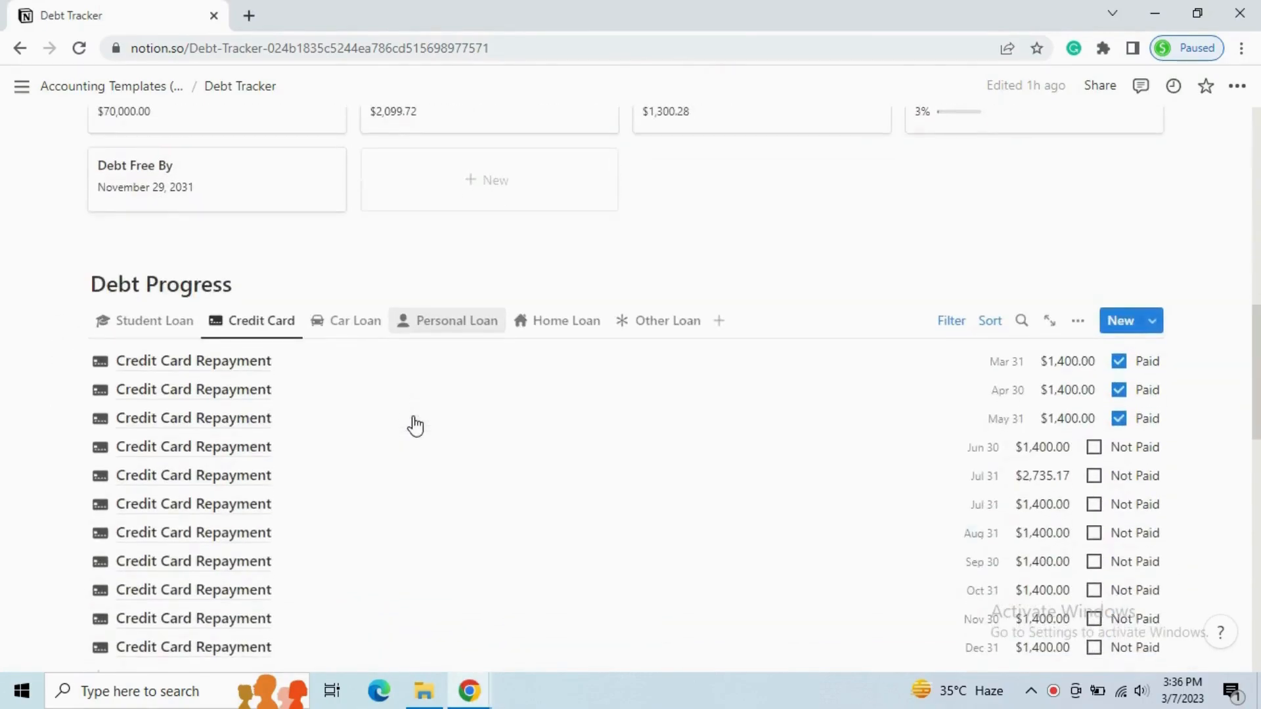
pyautogui.scroll(-1, 415, 426)
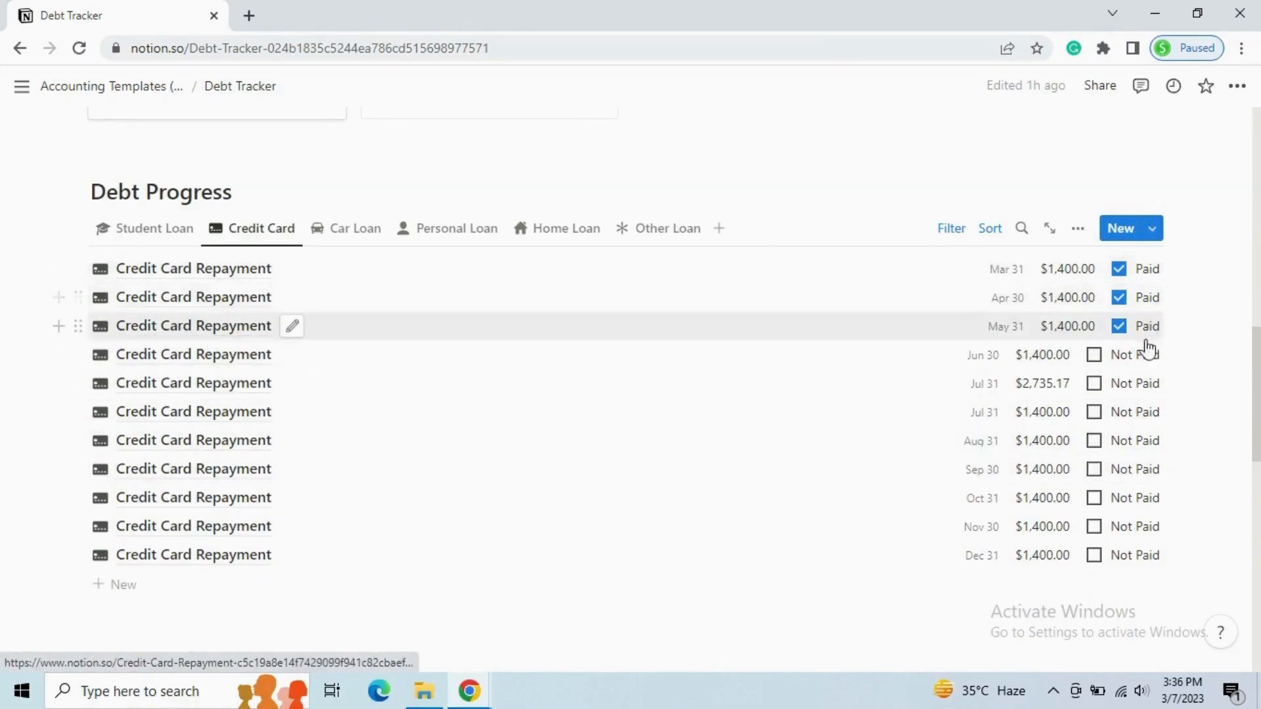
pyautogui.scroll(3, 737, 339)
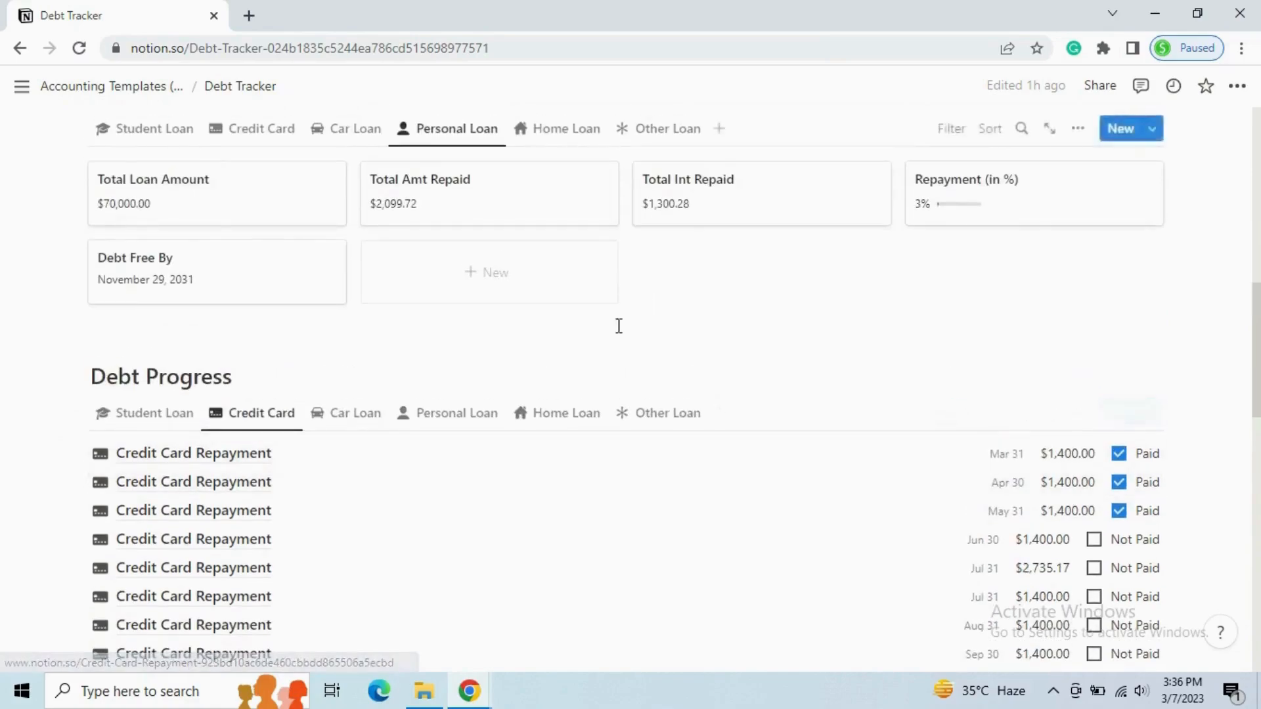
# In the Personal Loan view of Debt Progress, set the Apr 30 payment to $1,850 and mark it as paid
pyautogui.click(469, 423)
pyautogui.scroll(-2, 545, 431)
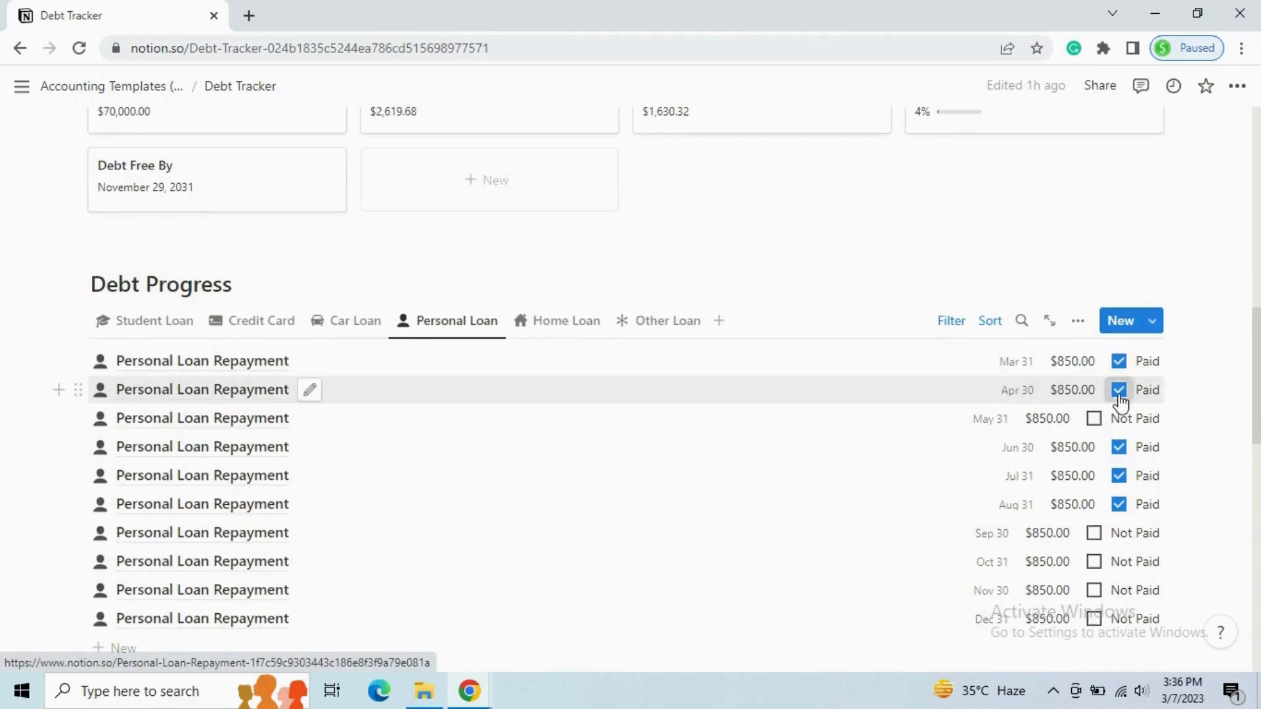
pyautogui.click(1057, 394)
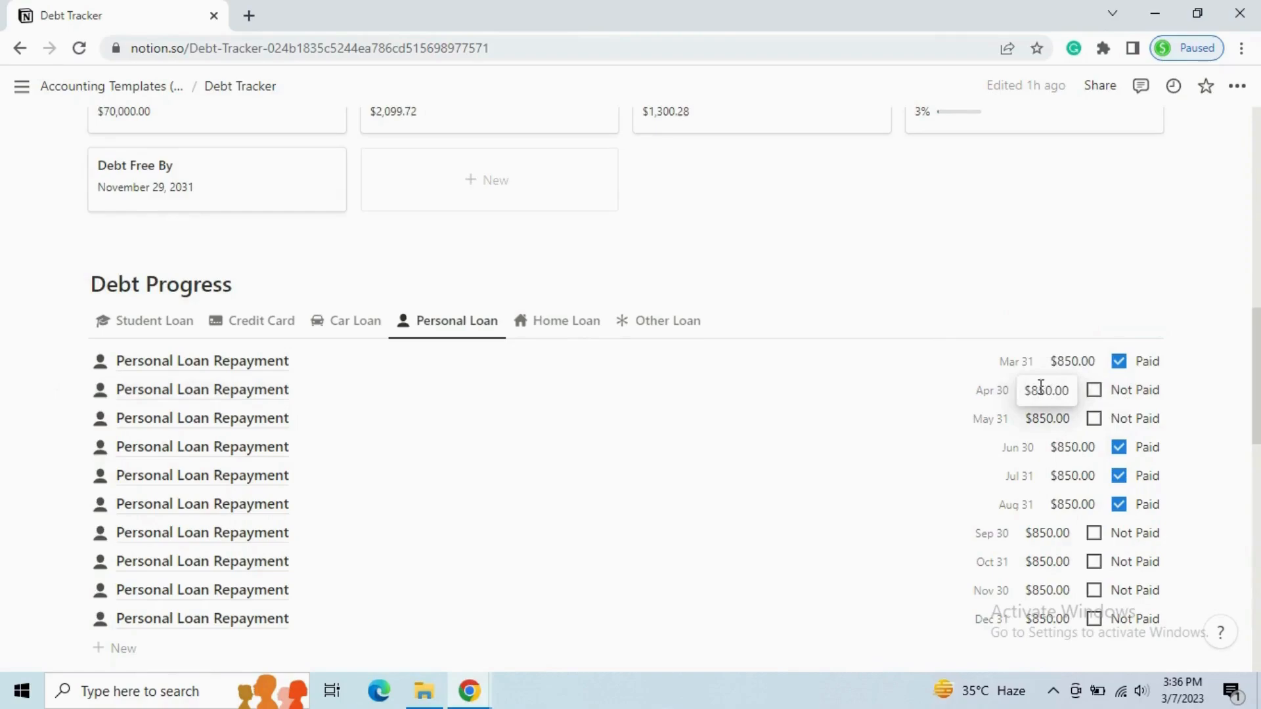
pyautogui.press('BackSpace')
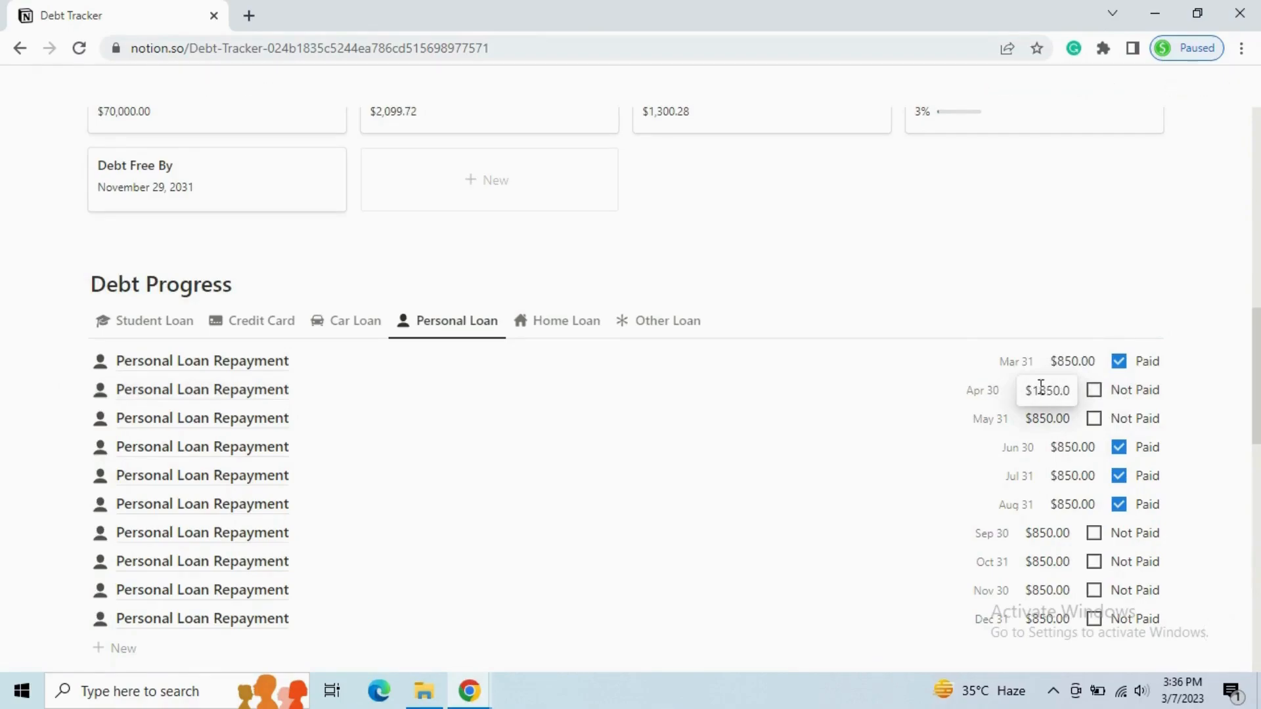
pyautogui.press('Return')
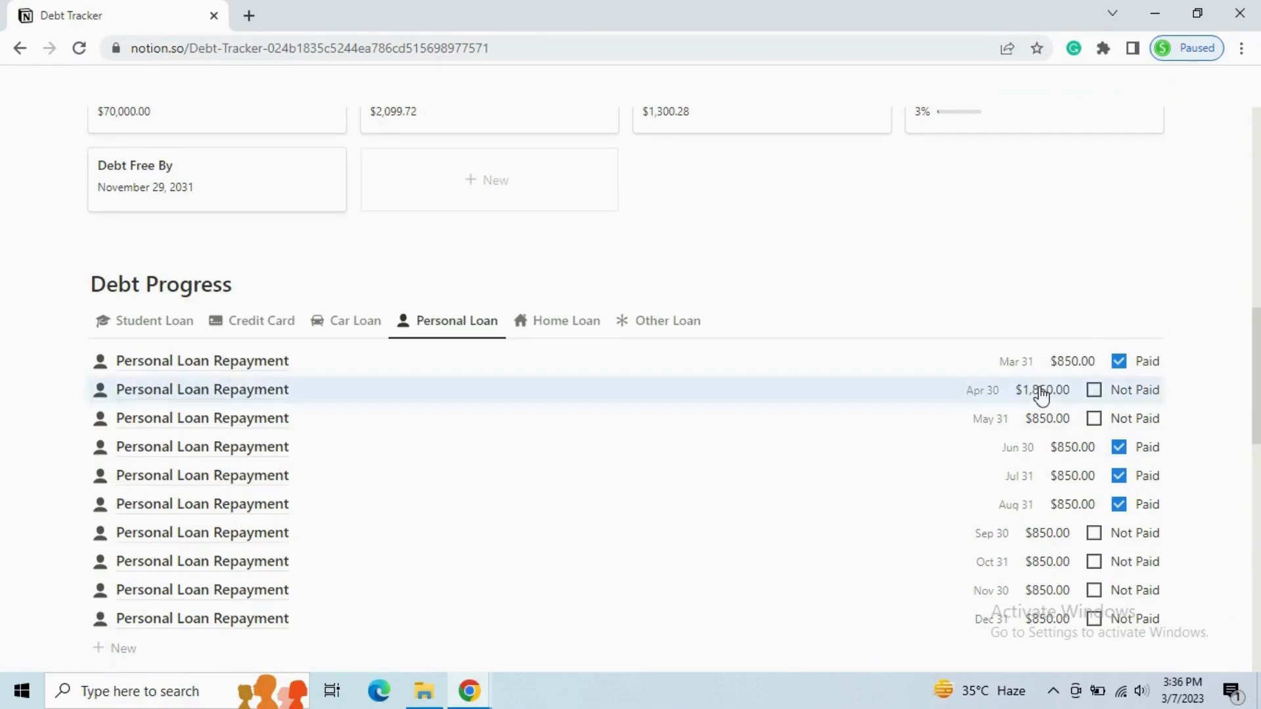
pyautogui.scroll(1, 1037, 429)
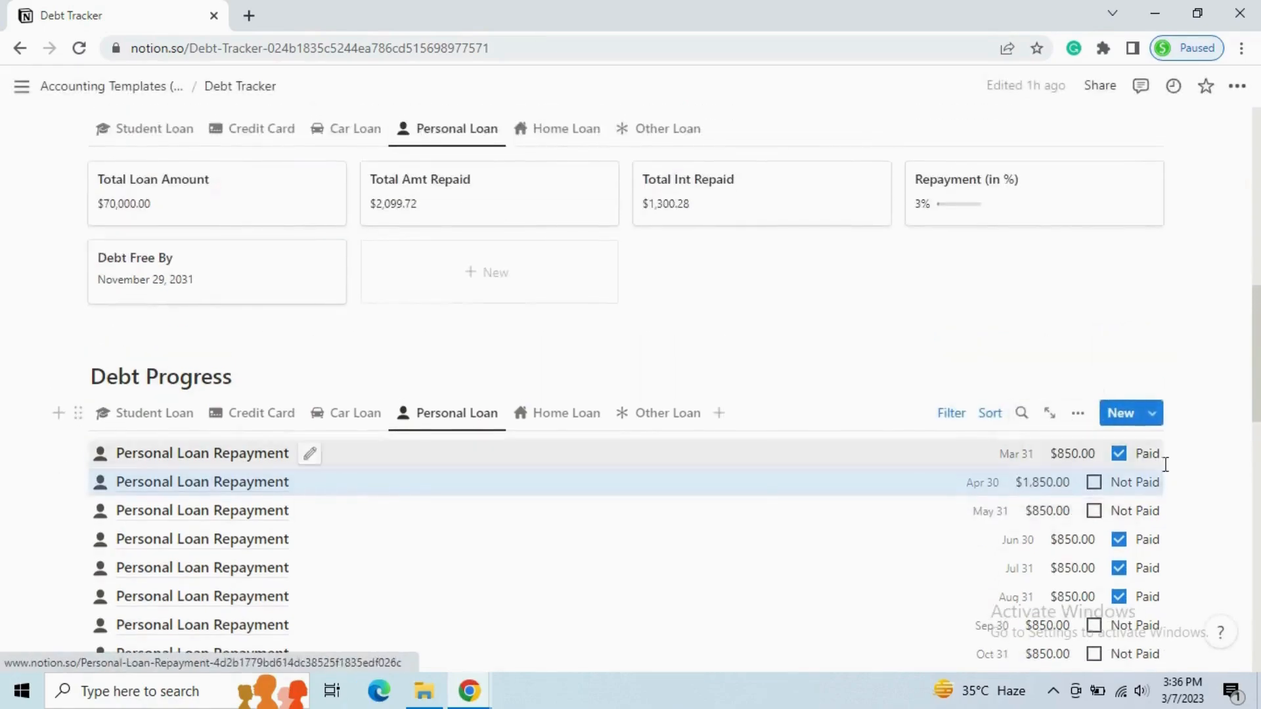
pyautogui.click(1093, 485)
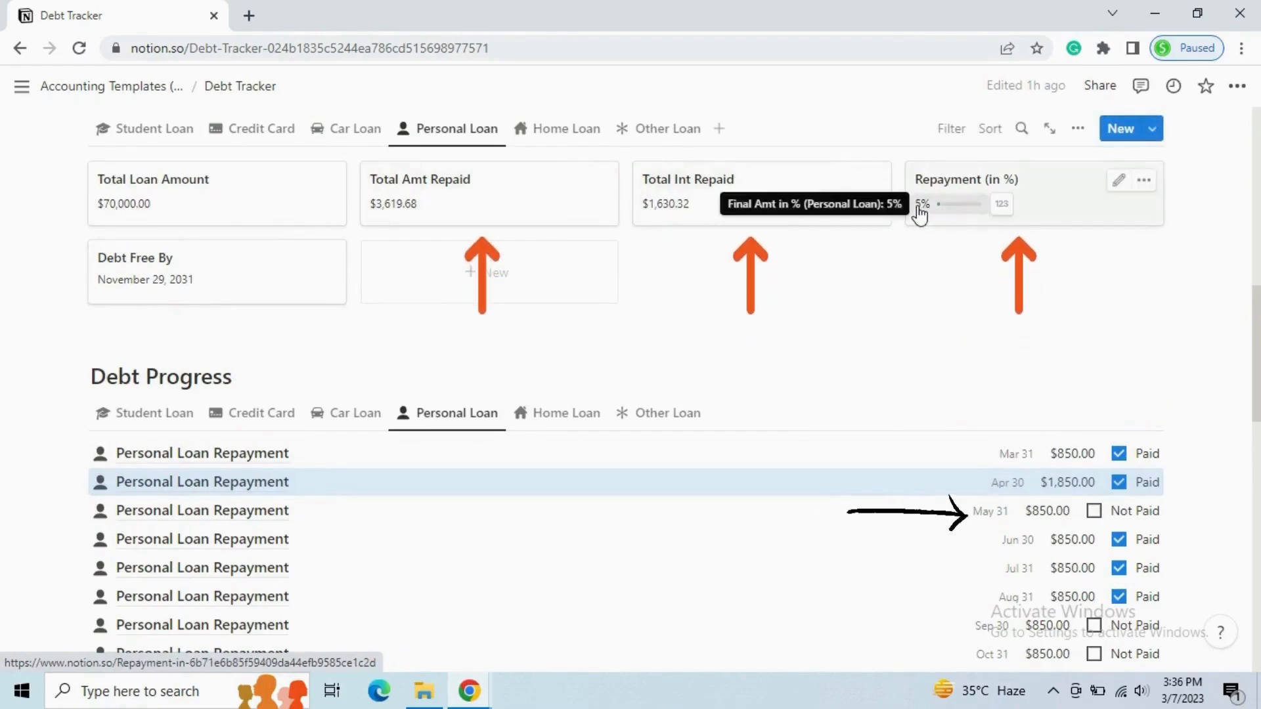
# Toggle the paid mark of the May 31 personal loan repayment in Debt Progress, leaving it marked as paid
pyautogui.click(1094, 513)
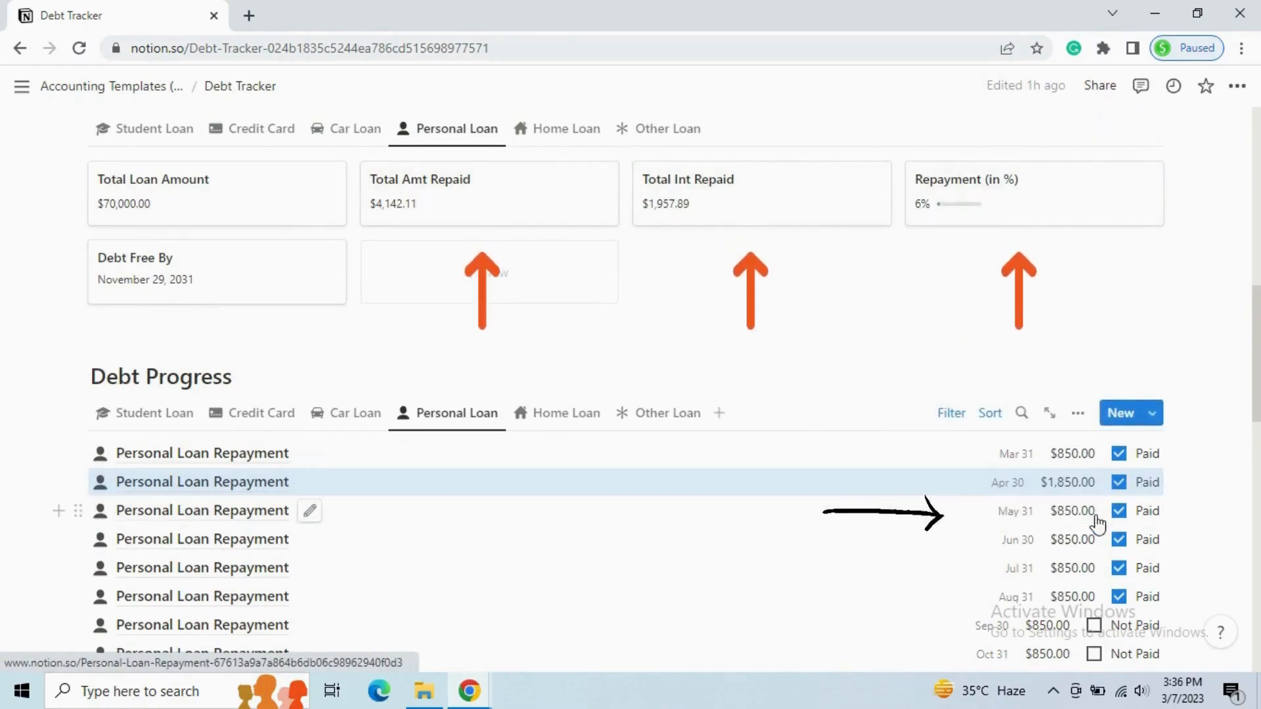
pyautogui.click(1120, 515)
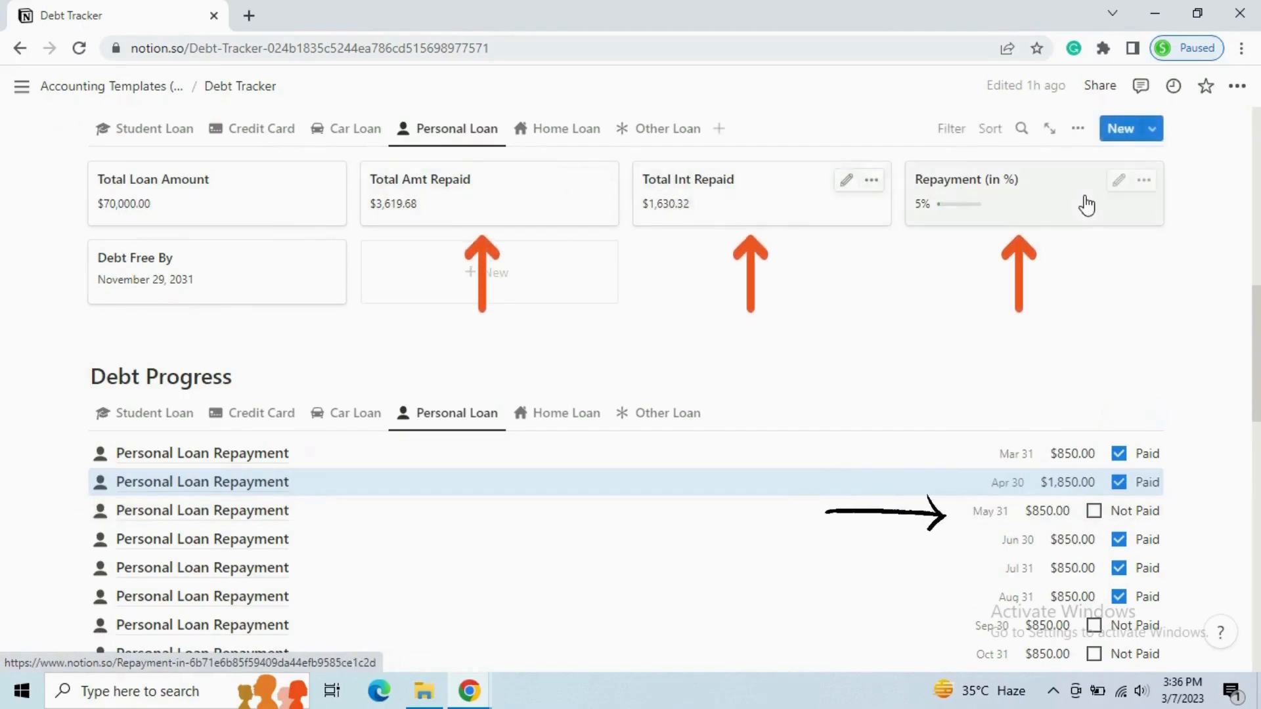
pyautogui.click(1094, 512)
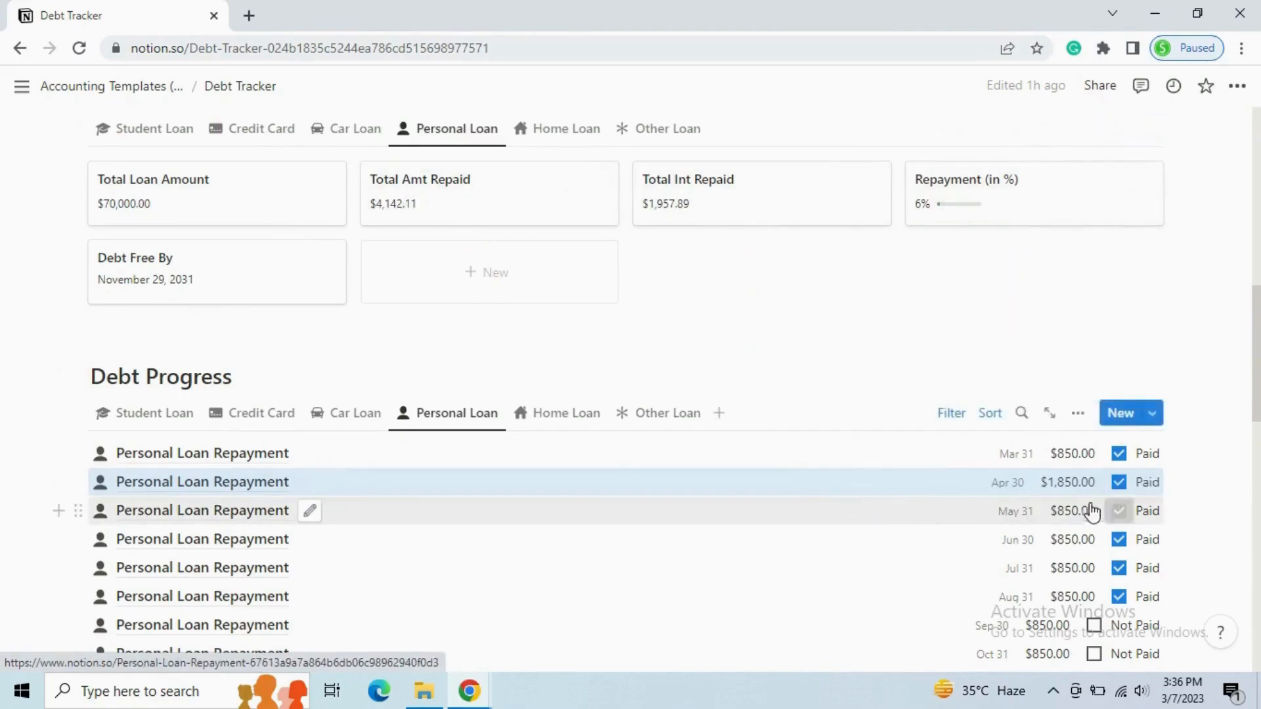
# Open the Loan Details database, examine the Personal Loan installments, and return to the Debt Tracker page
pyautogui.scroll(-2, 955, 305)
pyautogui.scroll(4, 956, 307)
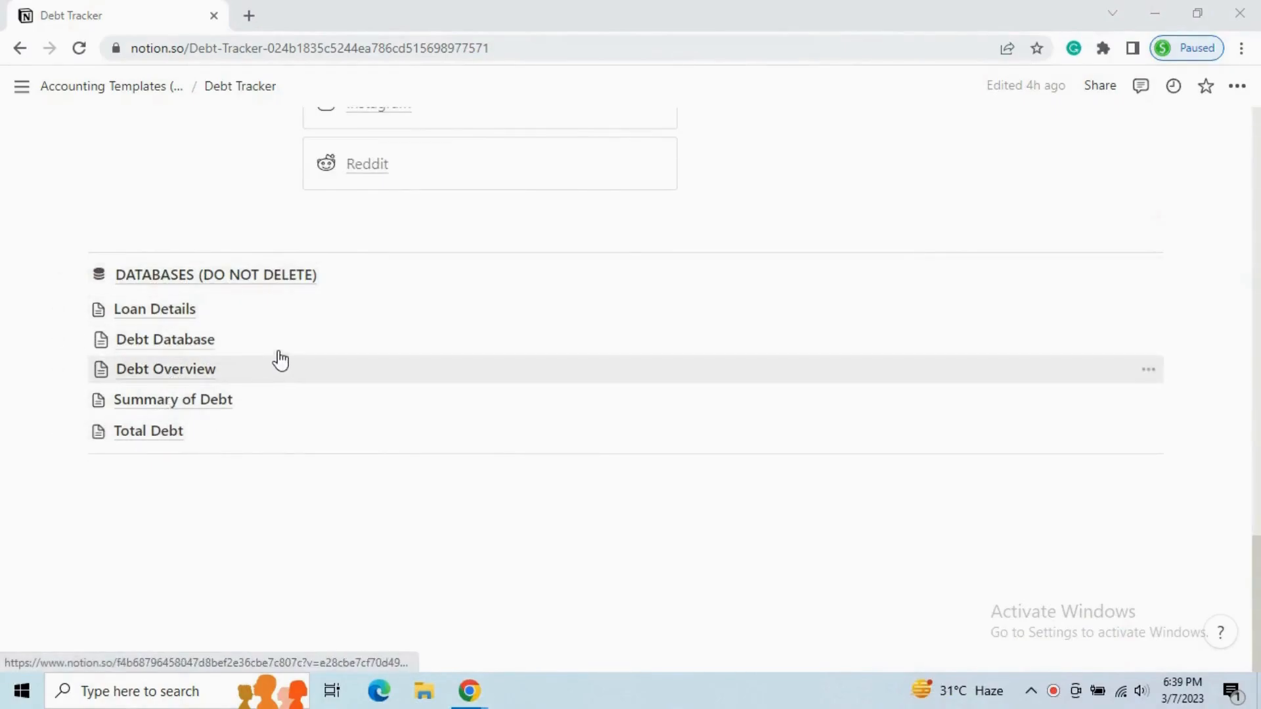
pyautogui.click(145, 324)
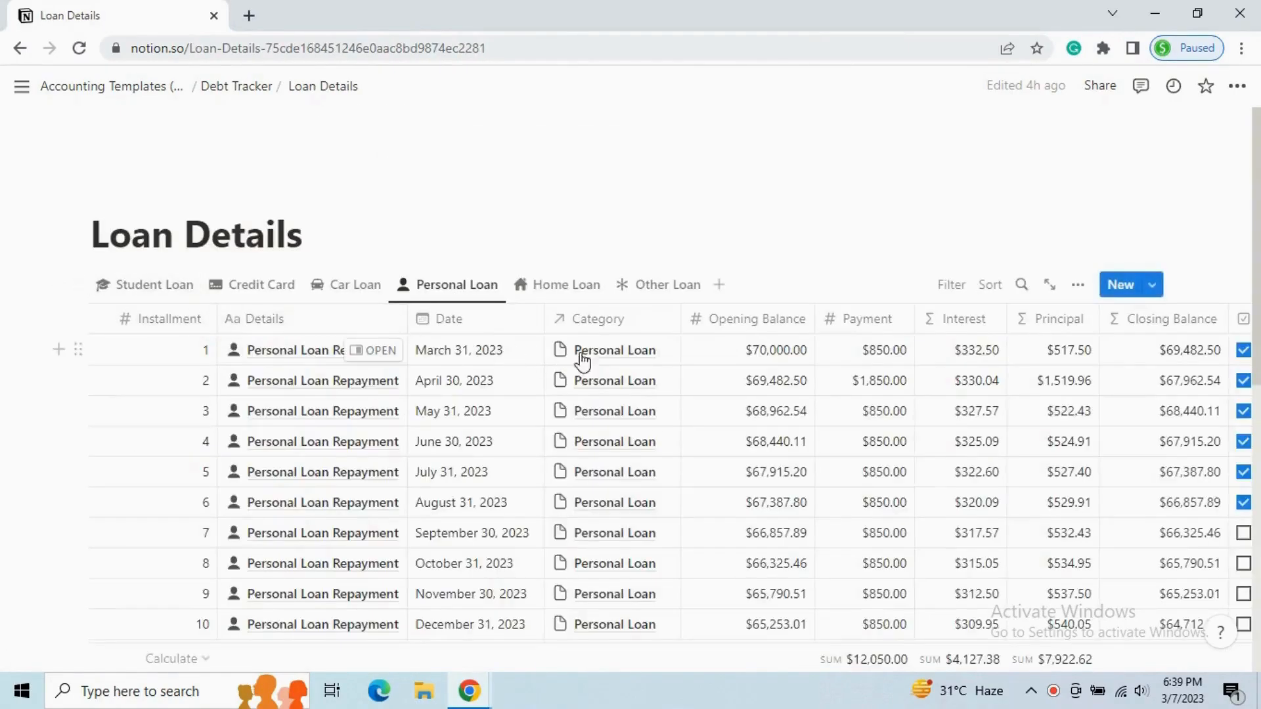
pyautogui.scroll(-2, 1084, 470)
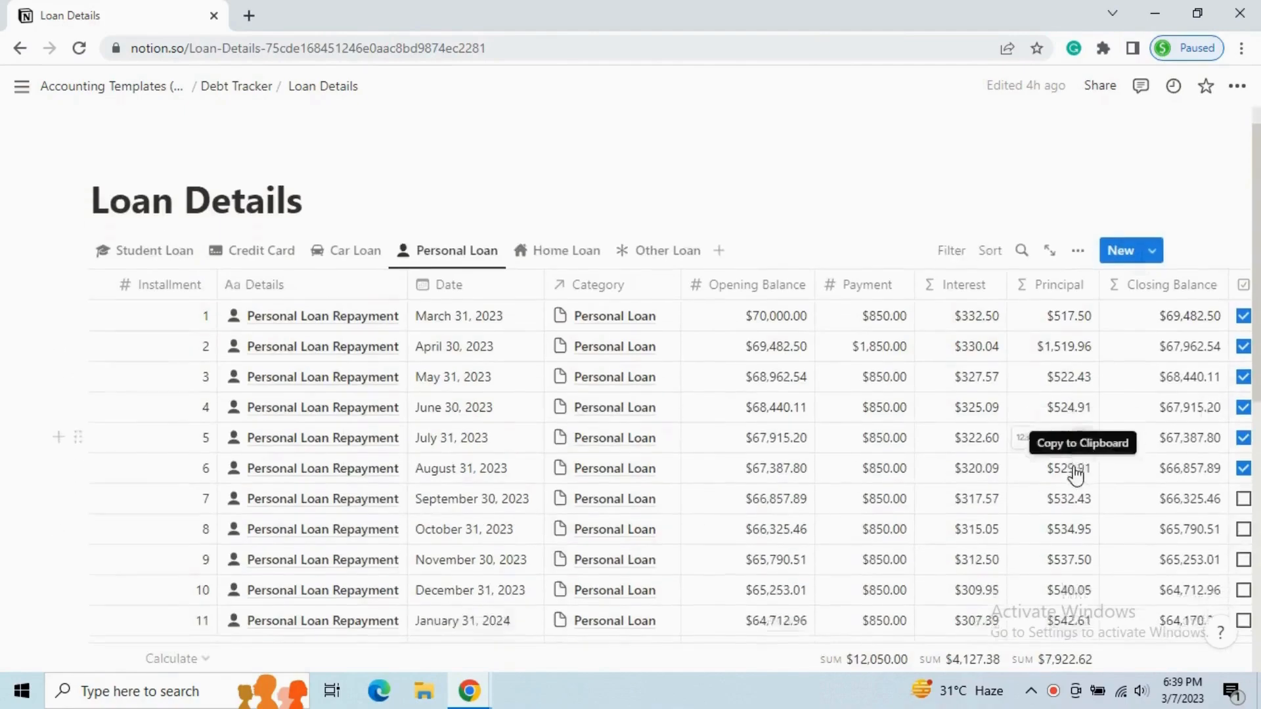
pyautogui.scroll(2, 1067, 471)
pyautogui.click(235, 86)
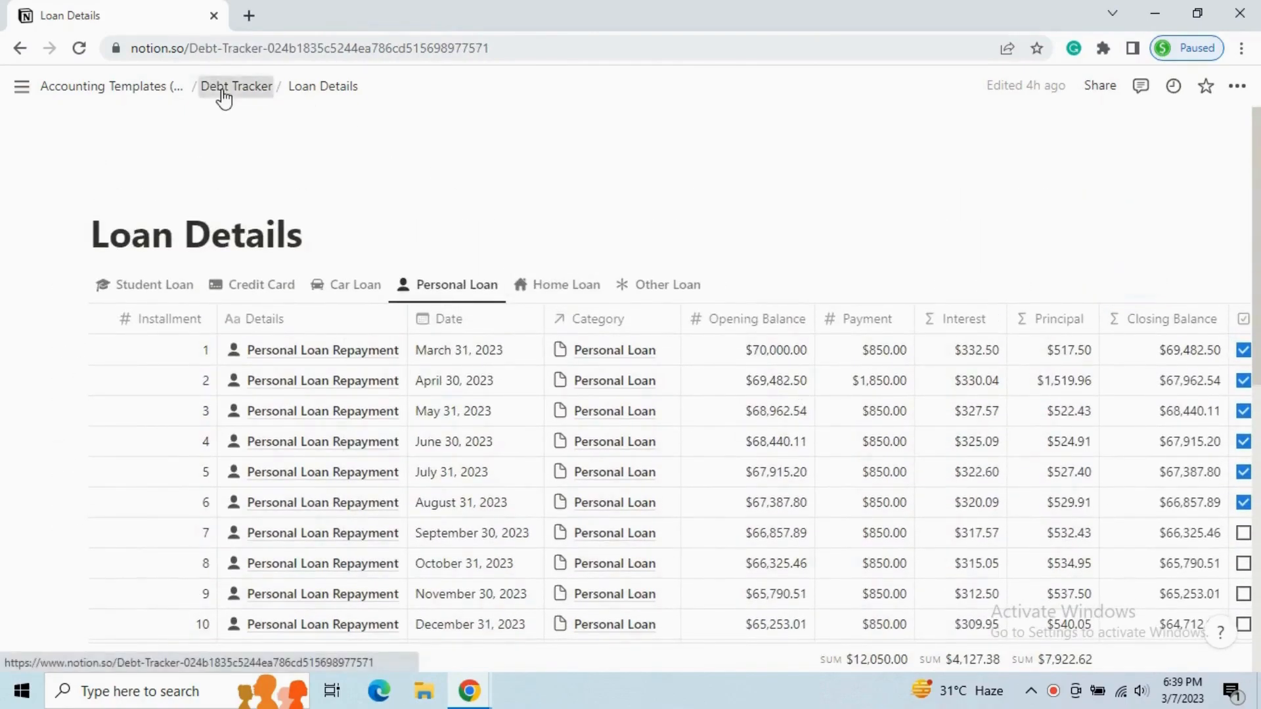
# Open Debt Database, review its loan amounts, rates and debt-free dates, and return to the Debt Tracker page
pyautogui.scroll(-15, 219, 504)
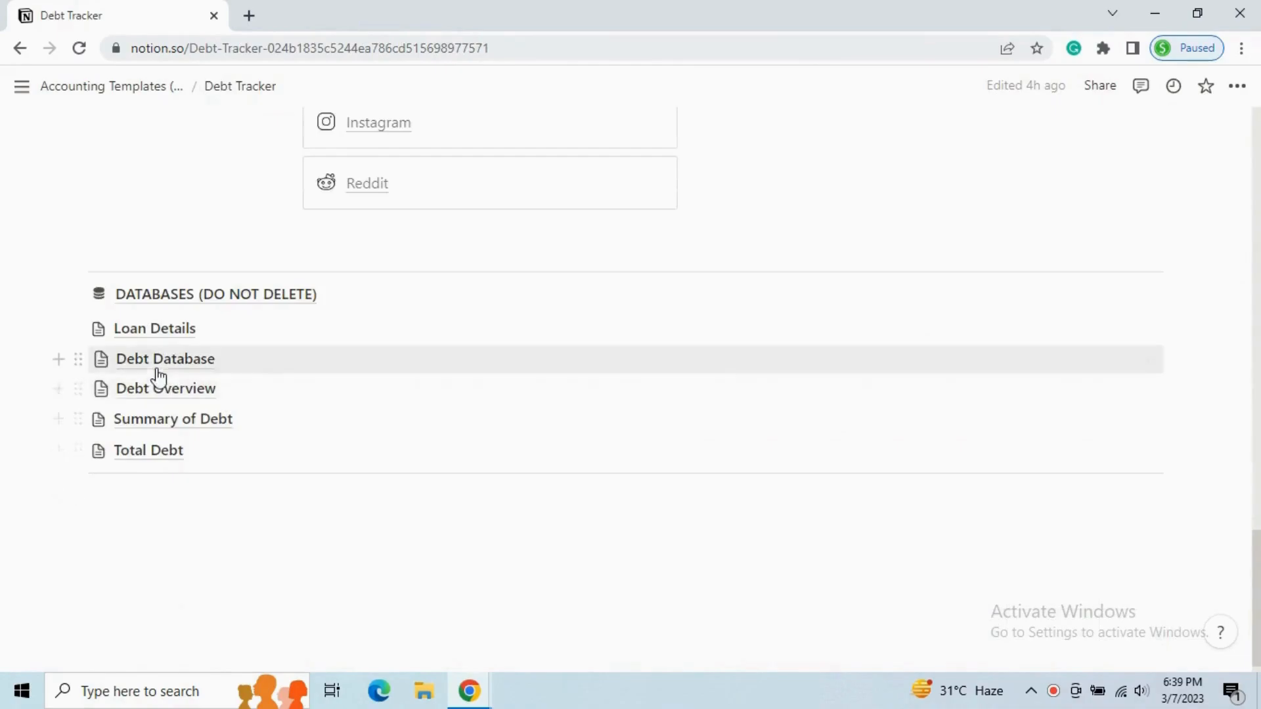
pyautogui.click(163, 370)
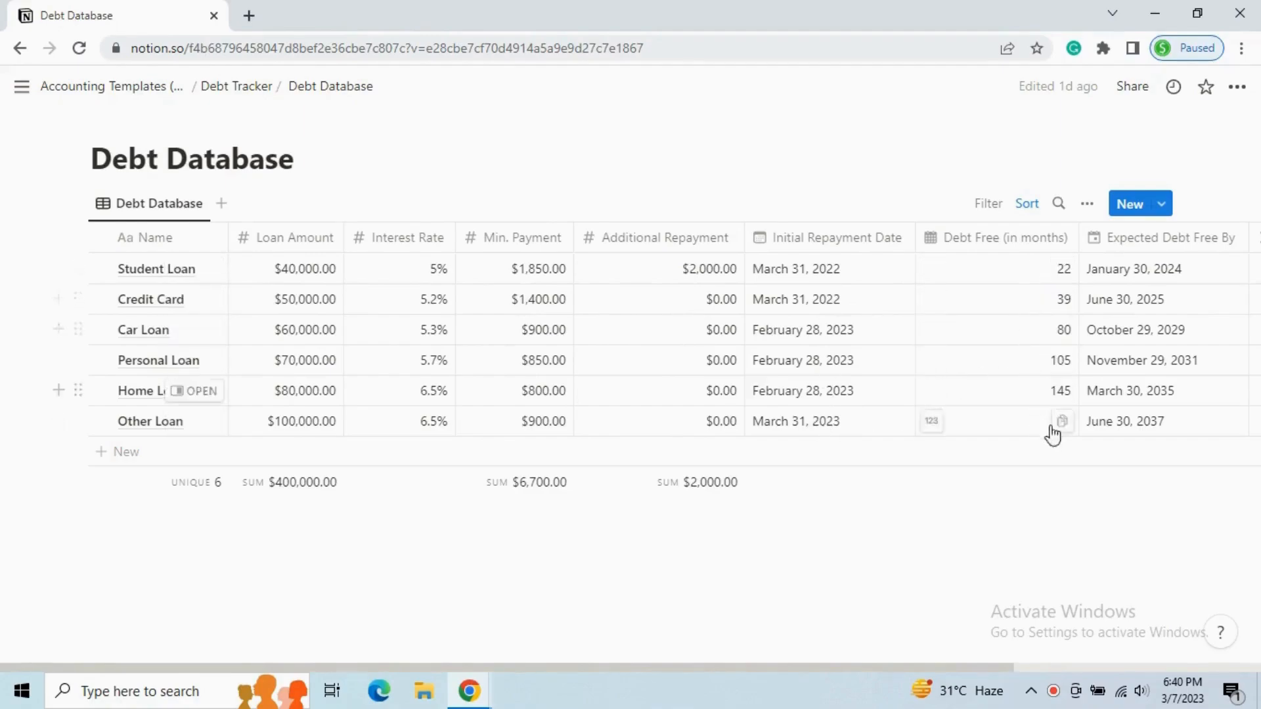
pyautogui.click(234, 87)
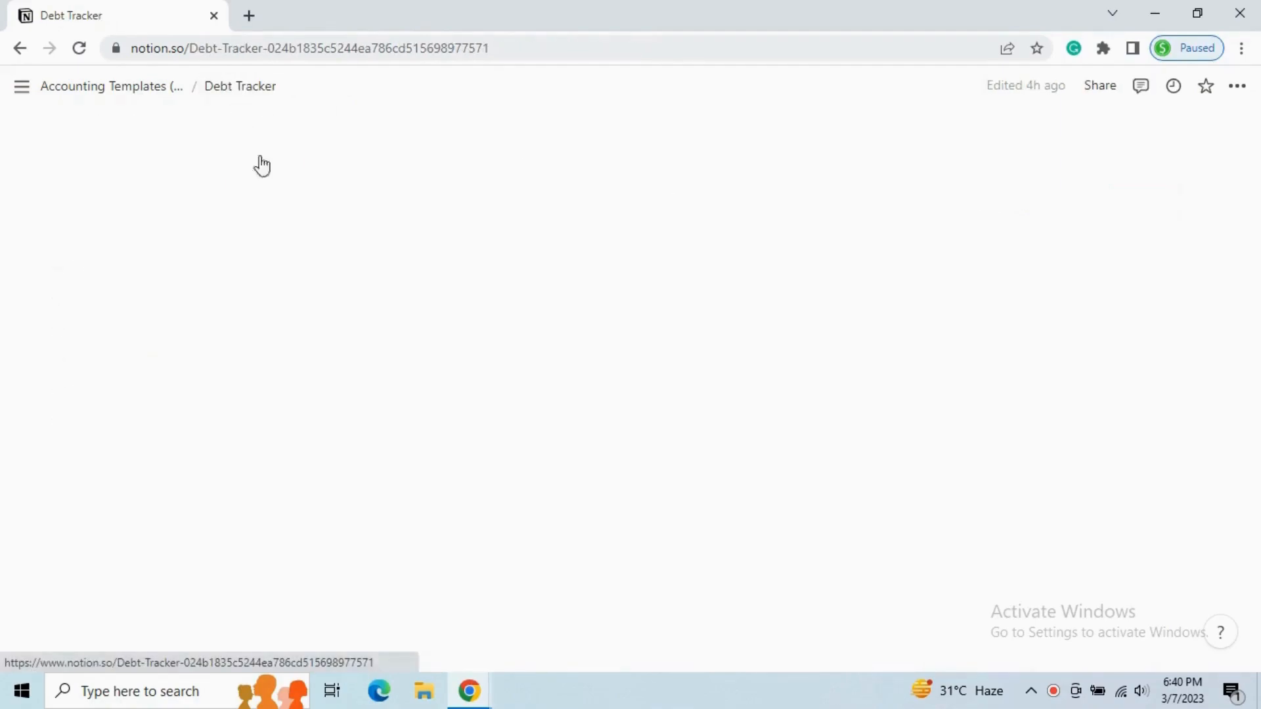
# Review the Debt Overview, Summary of Debt and Total Debt databases from the Debt Tracker page
pyautogui.click(172, 579)
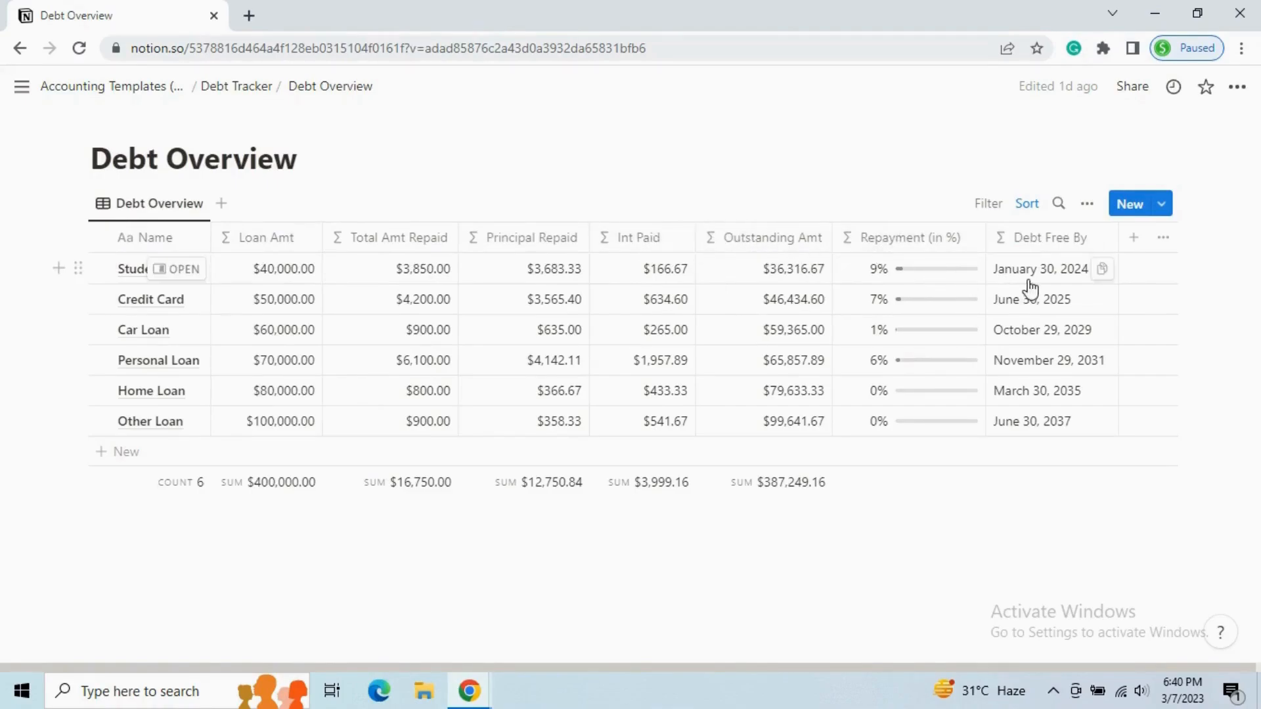
pyautogui.click(236, 87)
pyautogui.click(157, 515)
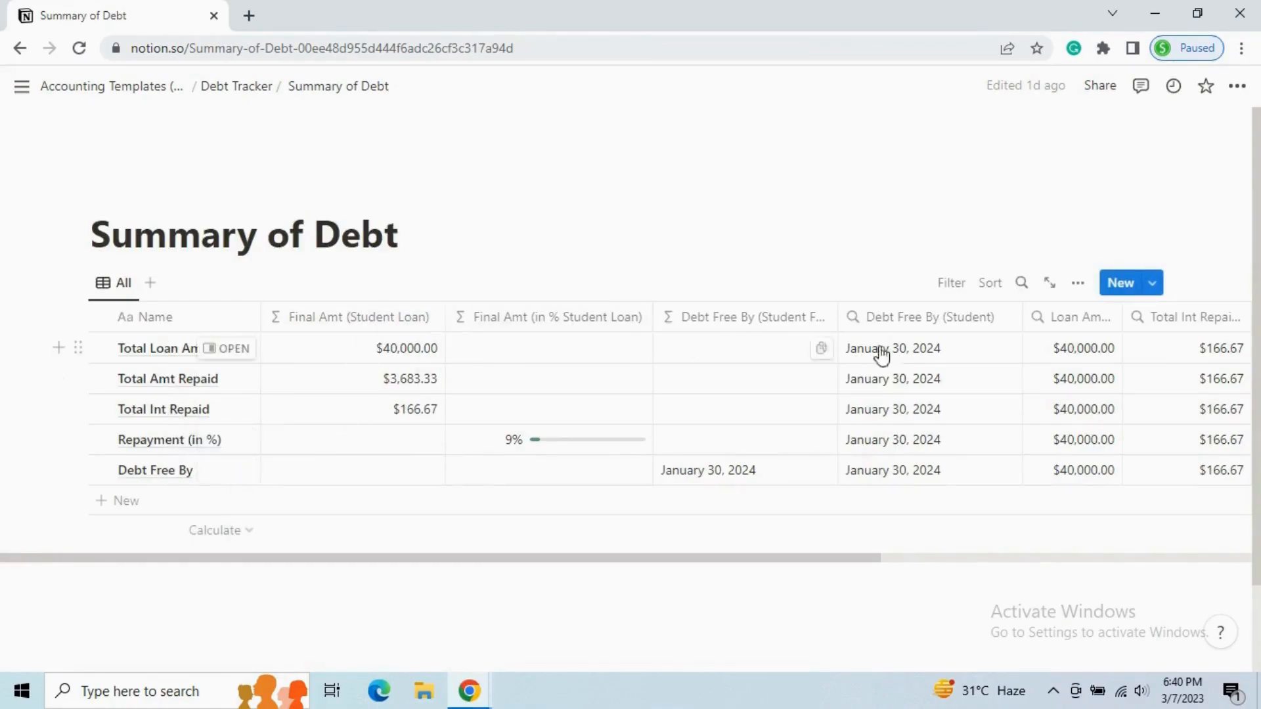
pyautogui.click(249, 88)
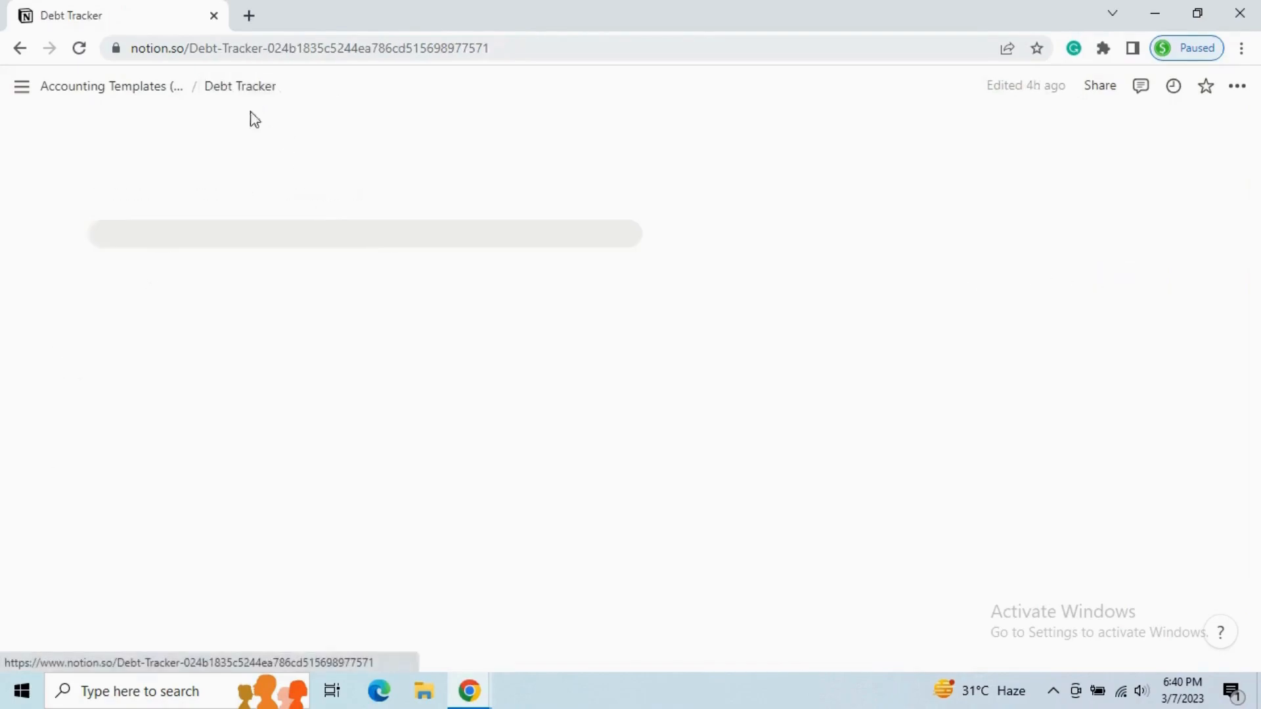
pyautogui.click(137, 458)
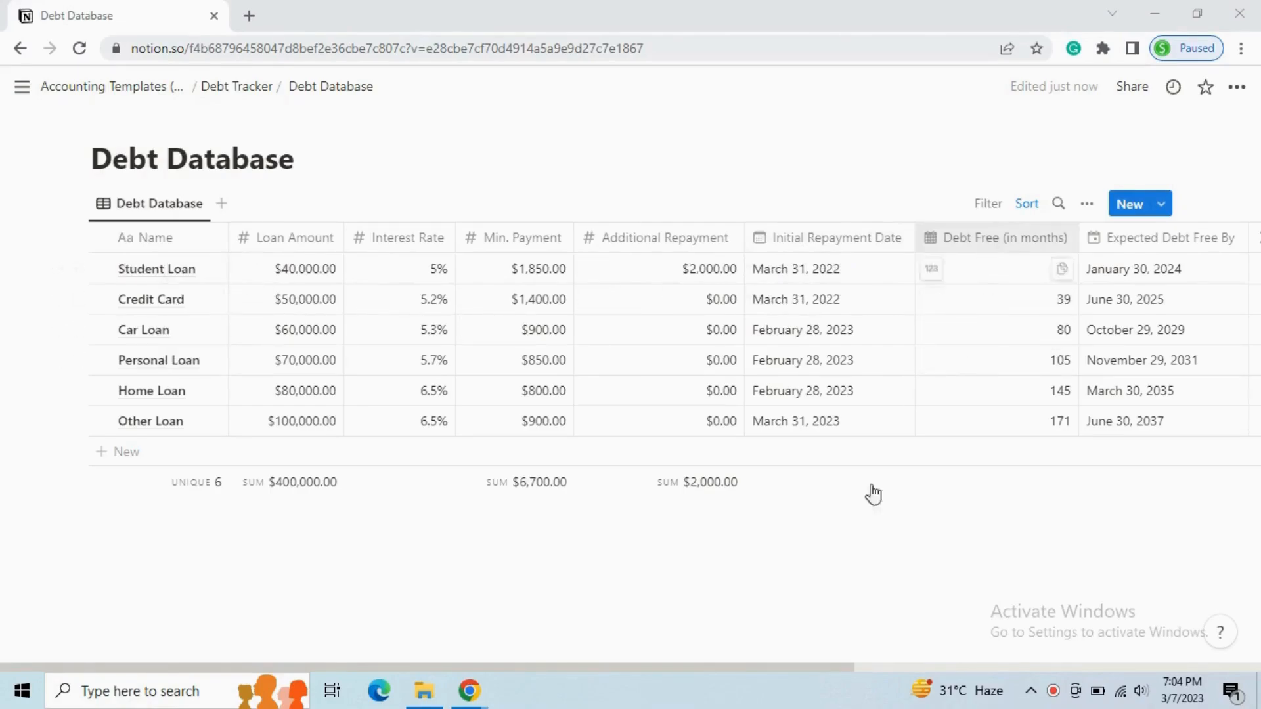
# Examine all Debt Database columns, including the Net Loan Outstanding, Debt Free Period and i formula columns
pyautogui.moveTo(796, 665); pyautogui.dragTo(985, 663)
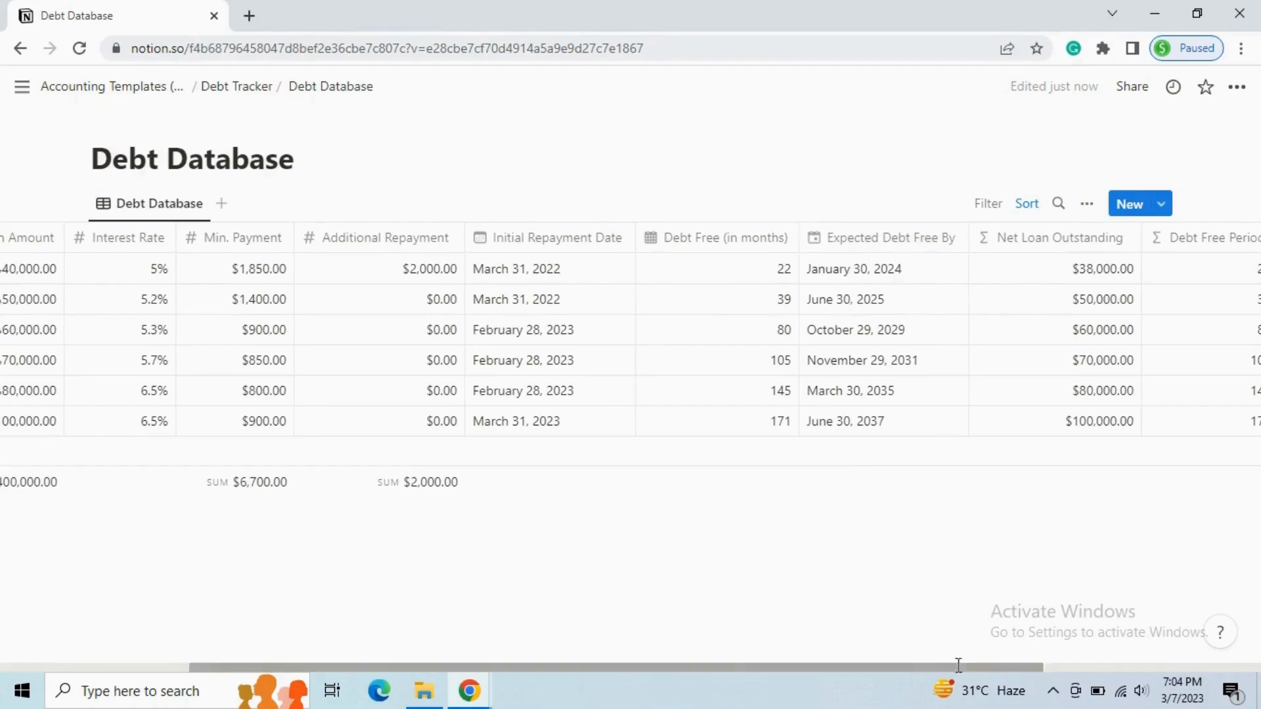
pyautogui.hscroll(3, 959, 664)
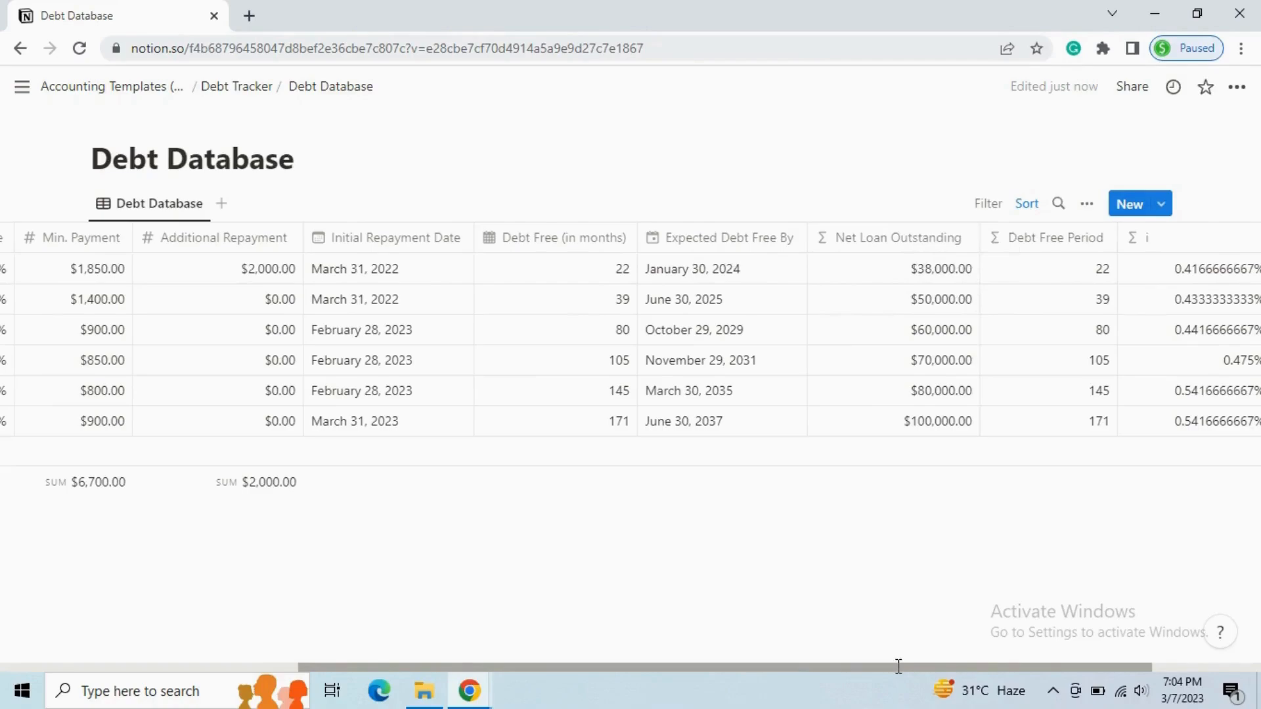
pyautogui.moveTo(898, 667); pyautogui.dragTo(558, 660)
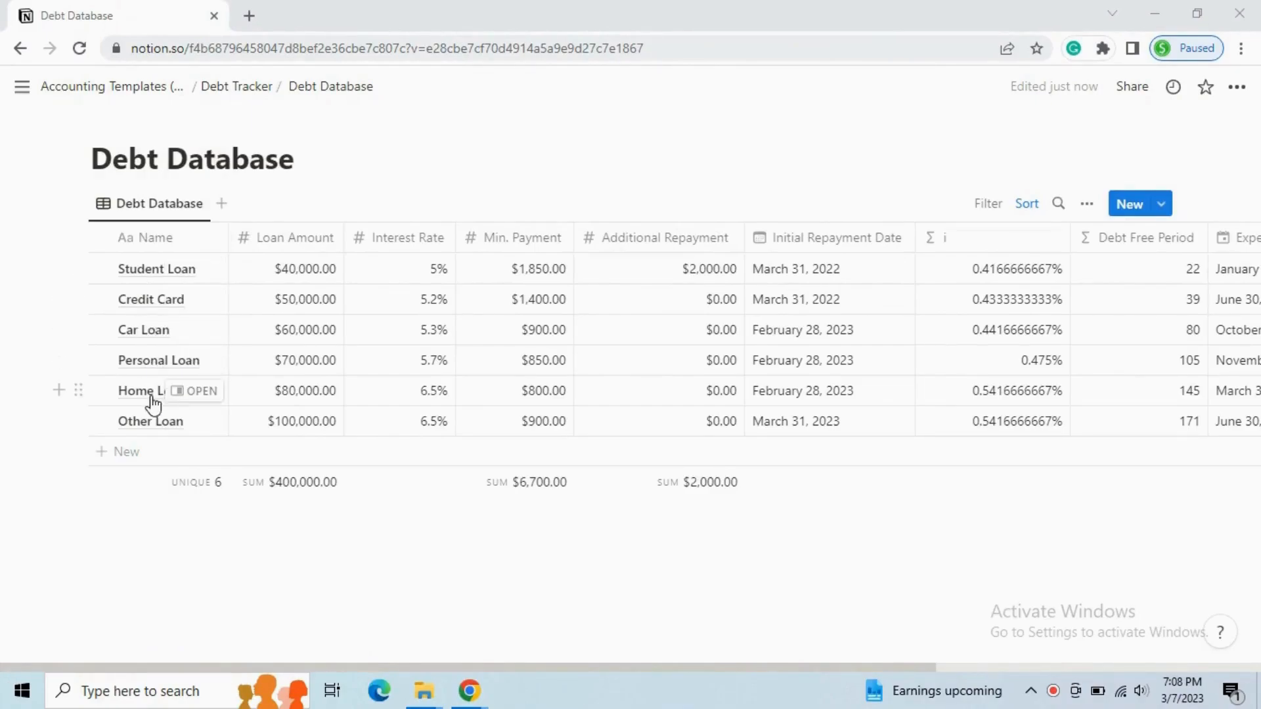
# Check the property type of the Name column and the type and number format of the Loan Amount column
pyautogui.click(161, 239)
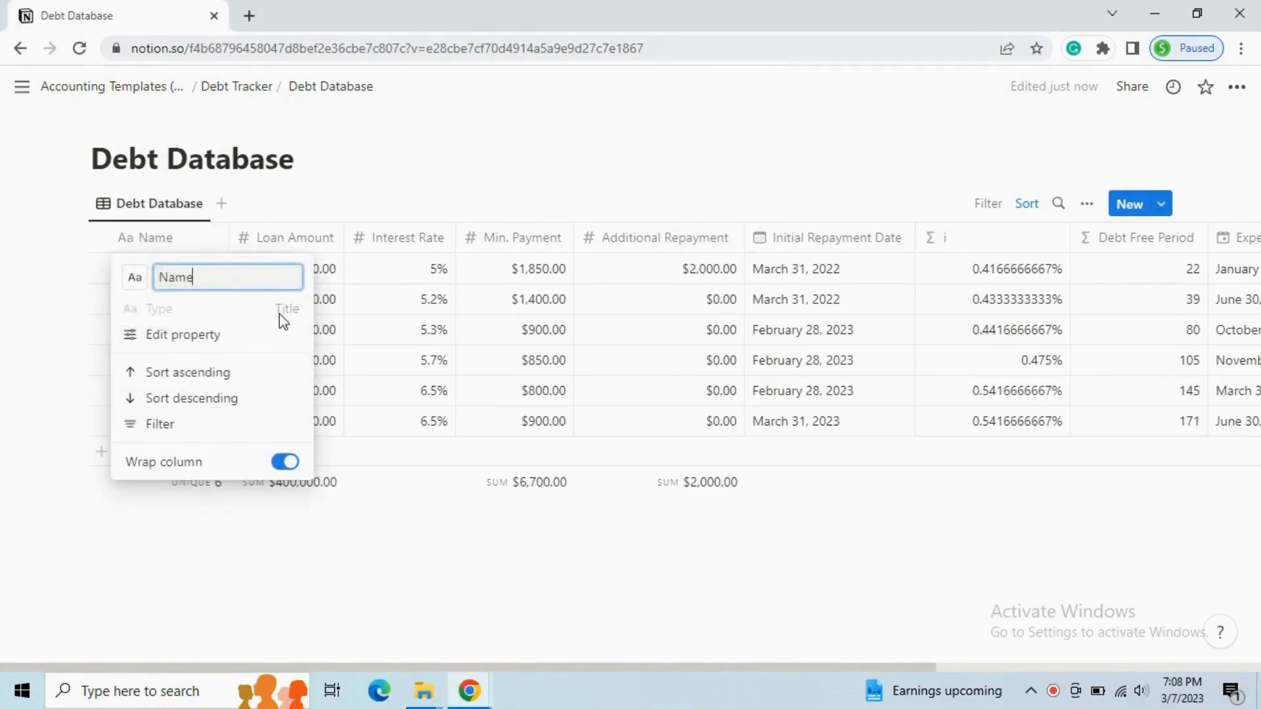
pyautogui.click(182, 246)
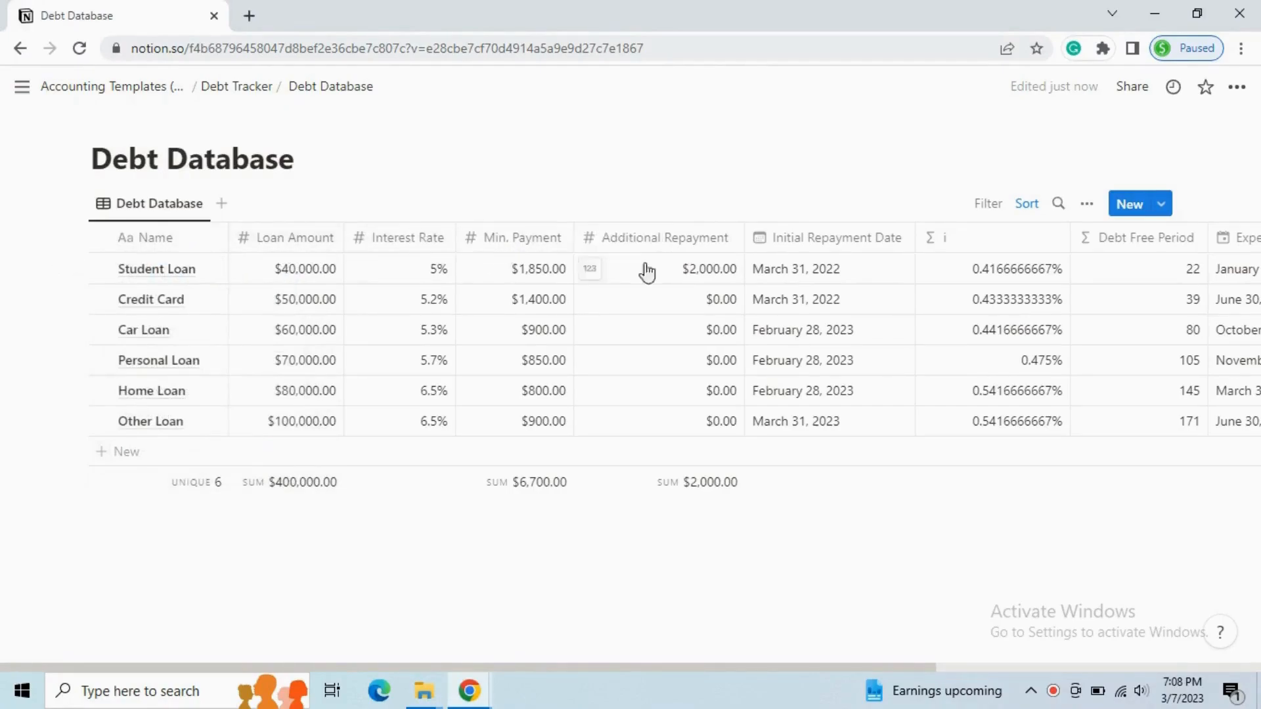
pyautogui.click(333, 245)
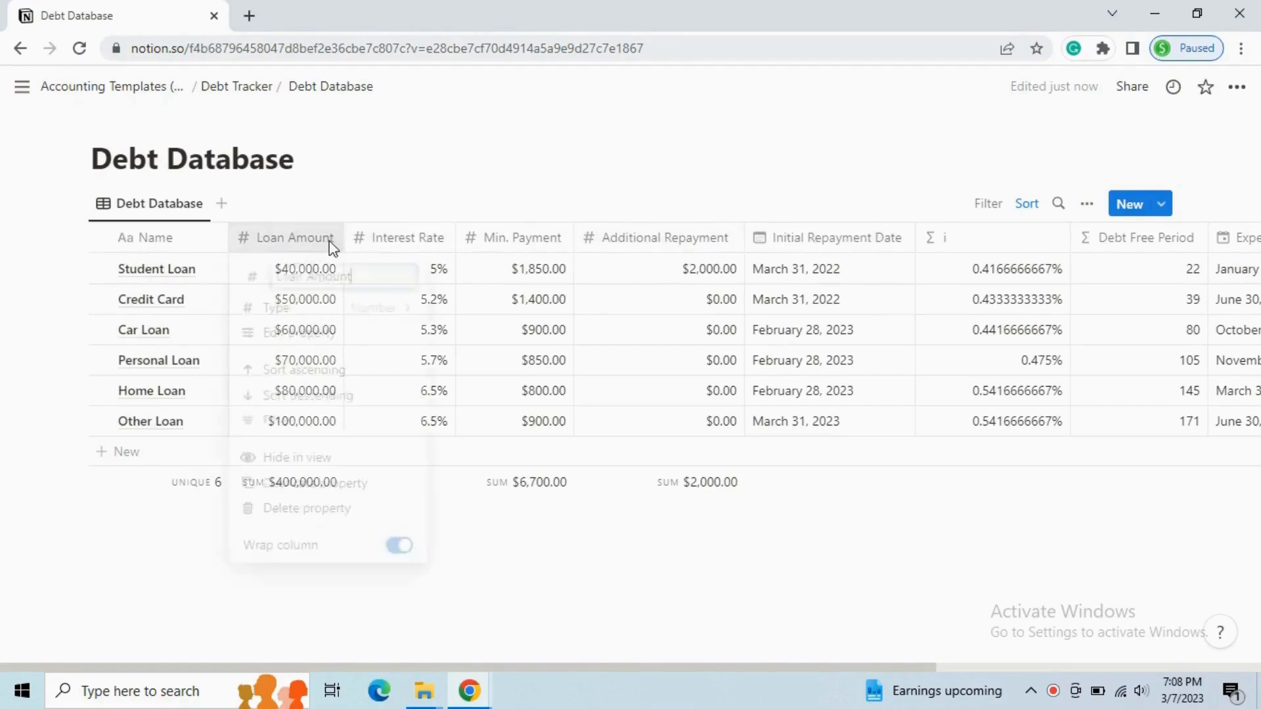
pyautogui.click(354, 338)
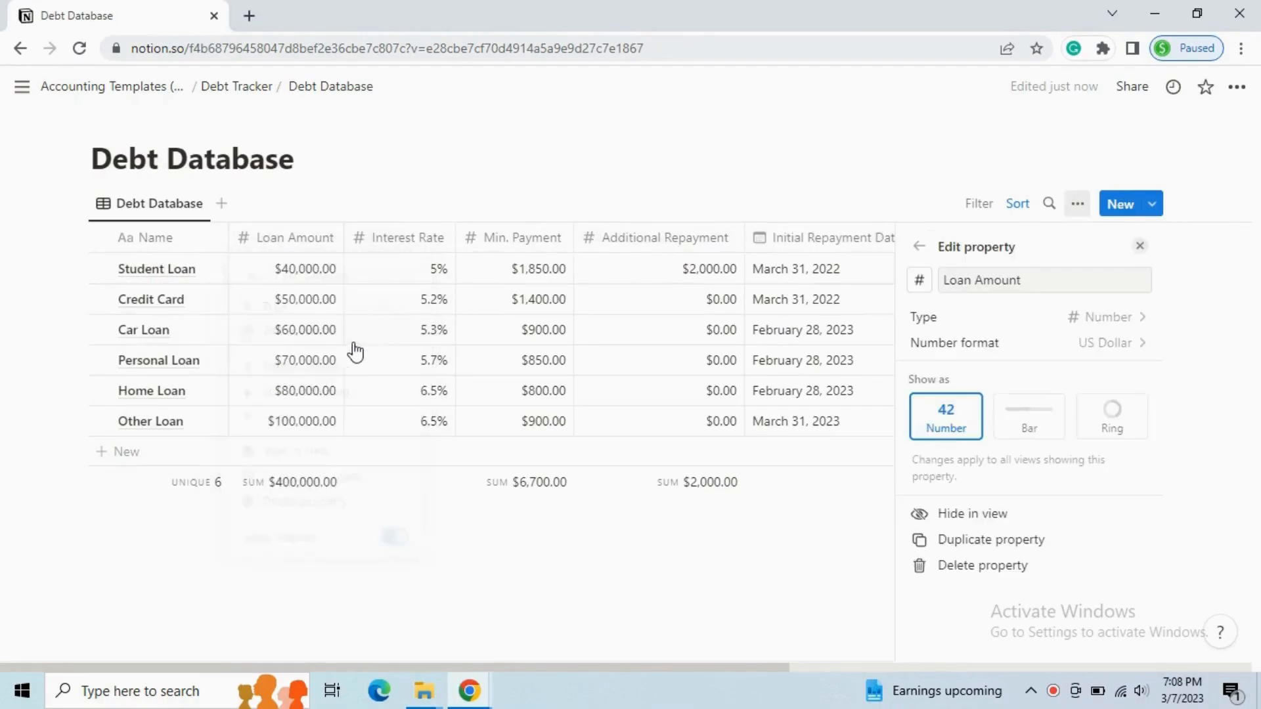
pyautogui.click(1139, 246)
# Check the Interest Rate column's type and number format, plus the property options of Initial Repayment Date
pyautogui.click(431, 239)
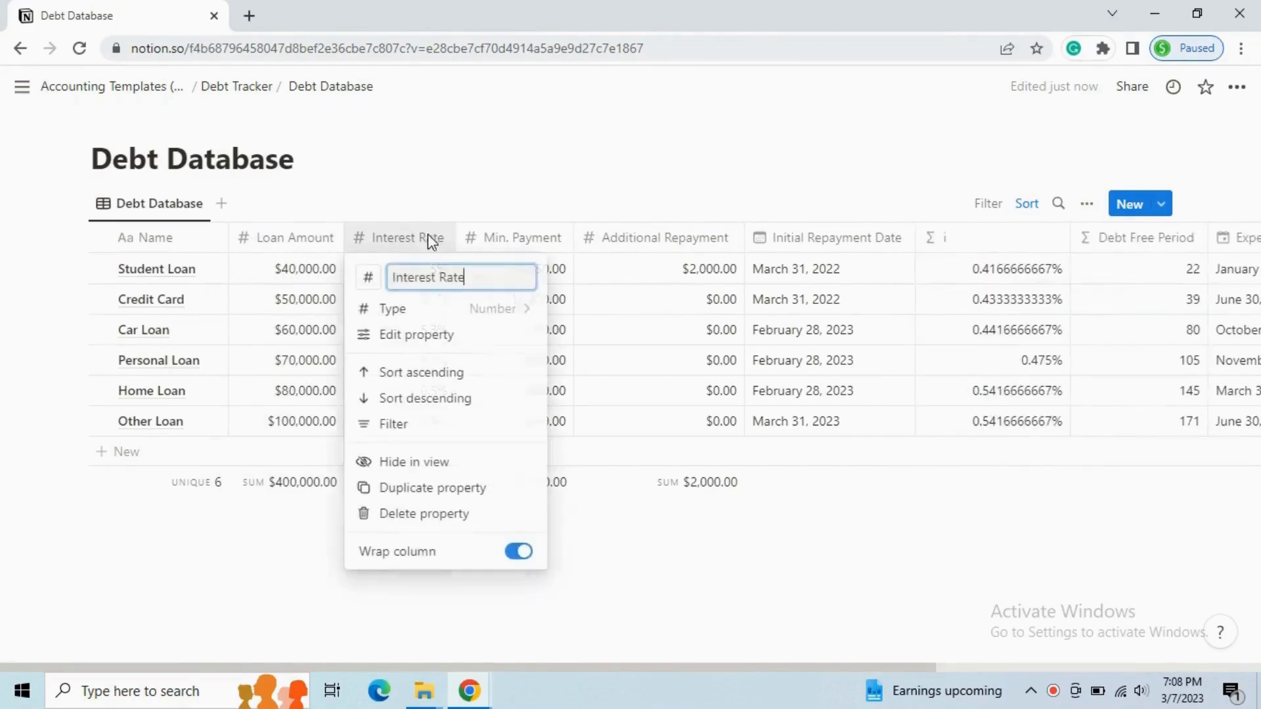
pyautogui.click(431, 337)
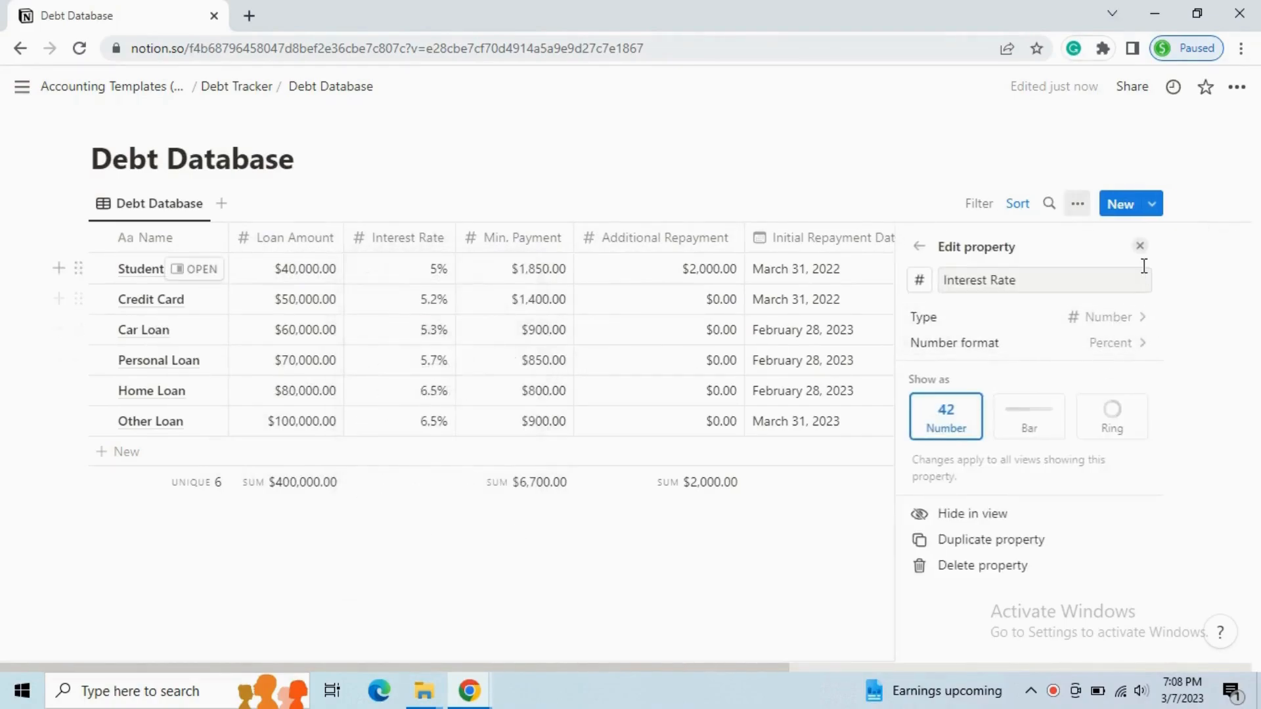
pyautogui.click(1140, 247)
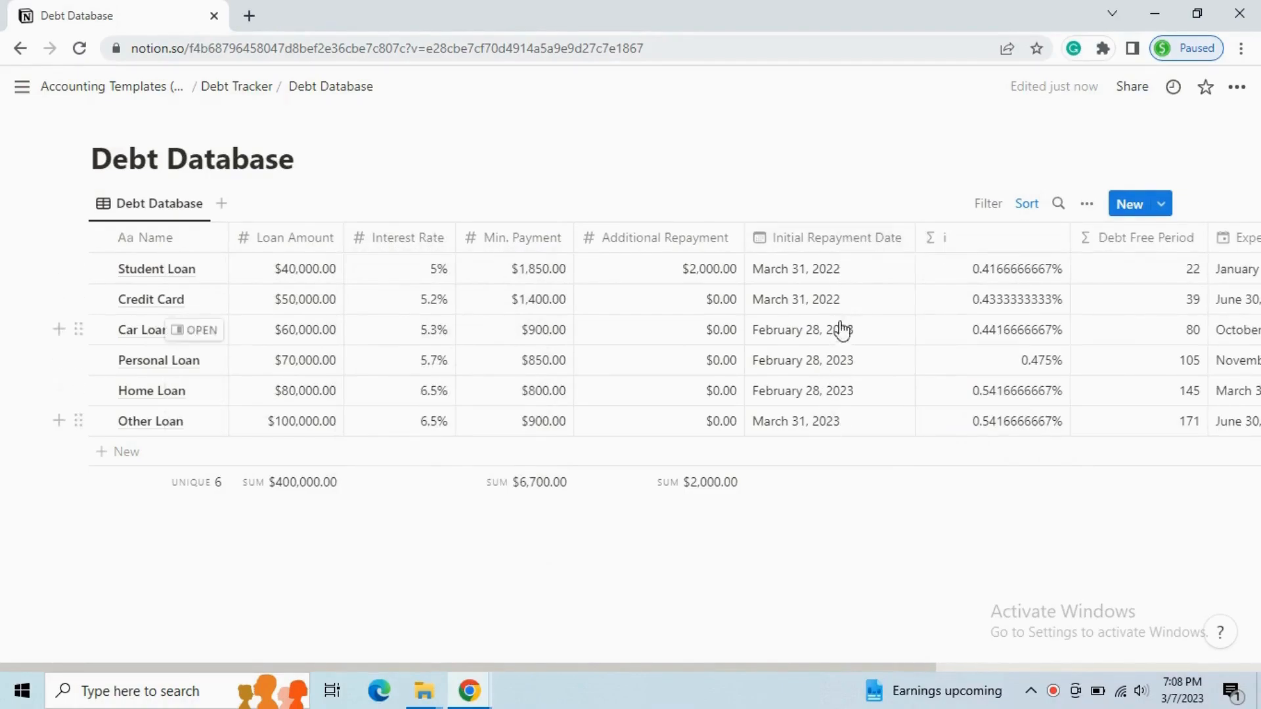
pyautogui.click(841, 247)
pyautogui.click(878, 247)
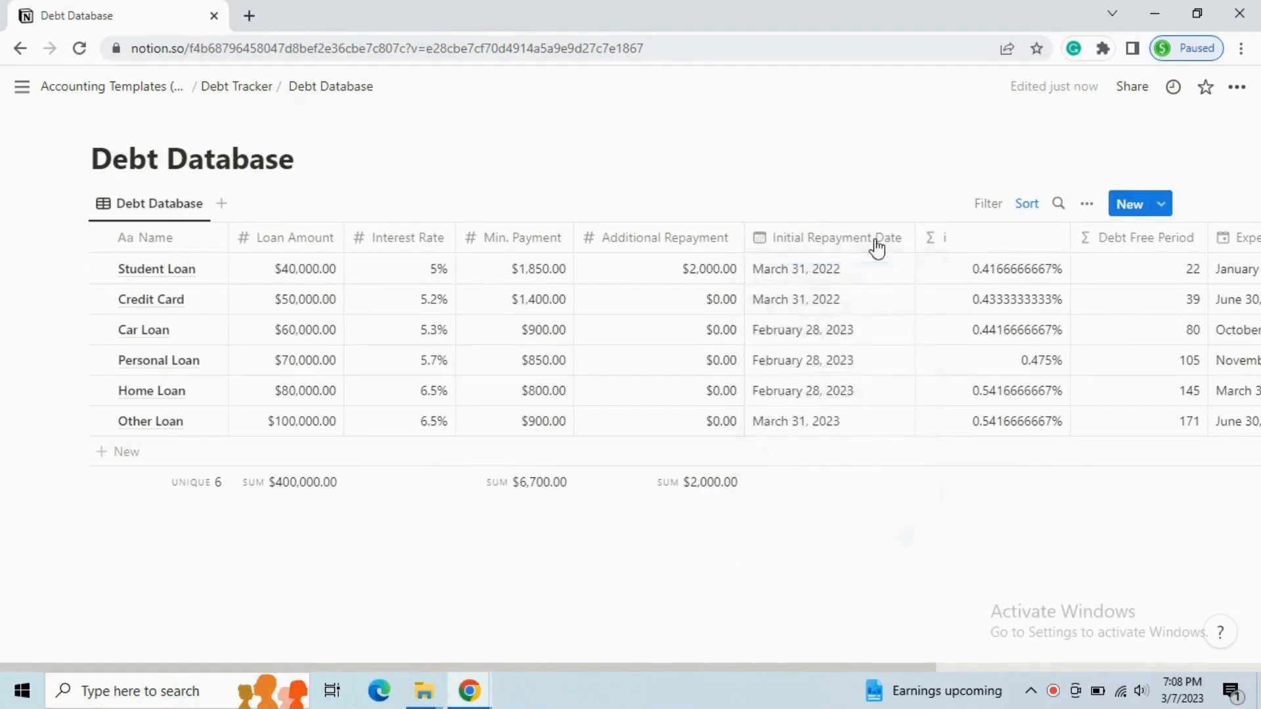
# Examine the formula of the i column and its reference to Interest Rate, then close the property settings
pyautogui.click(972, 248)
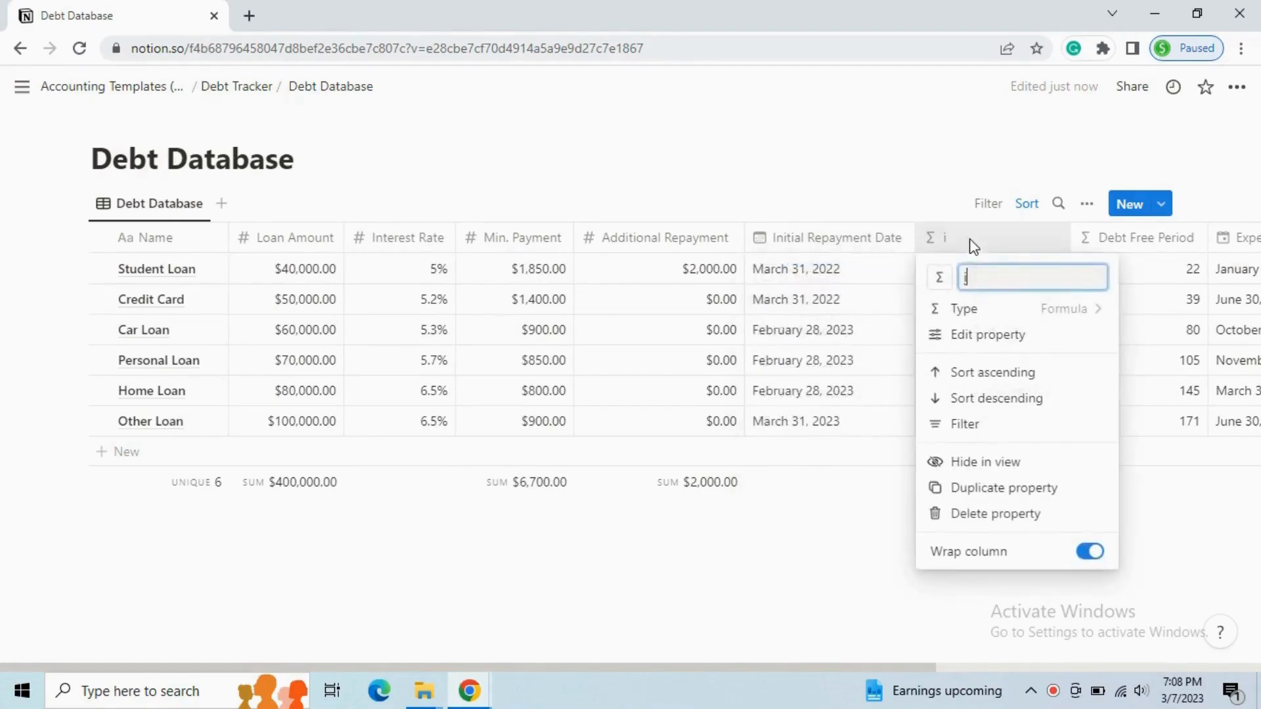
pyautogui.click(1021, 346)
pyautogui.click(1031, 343)
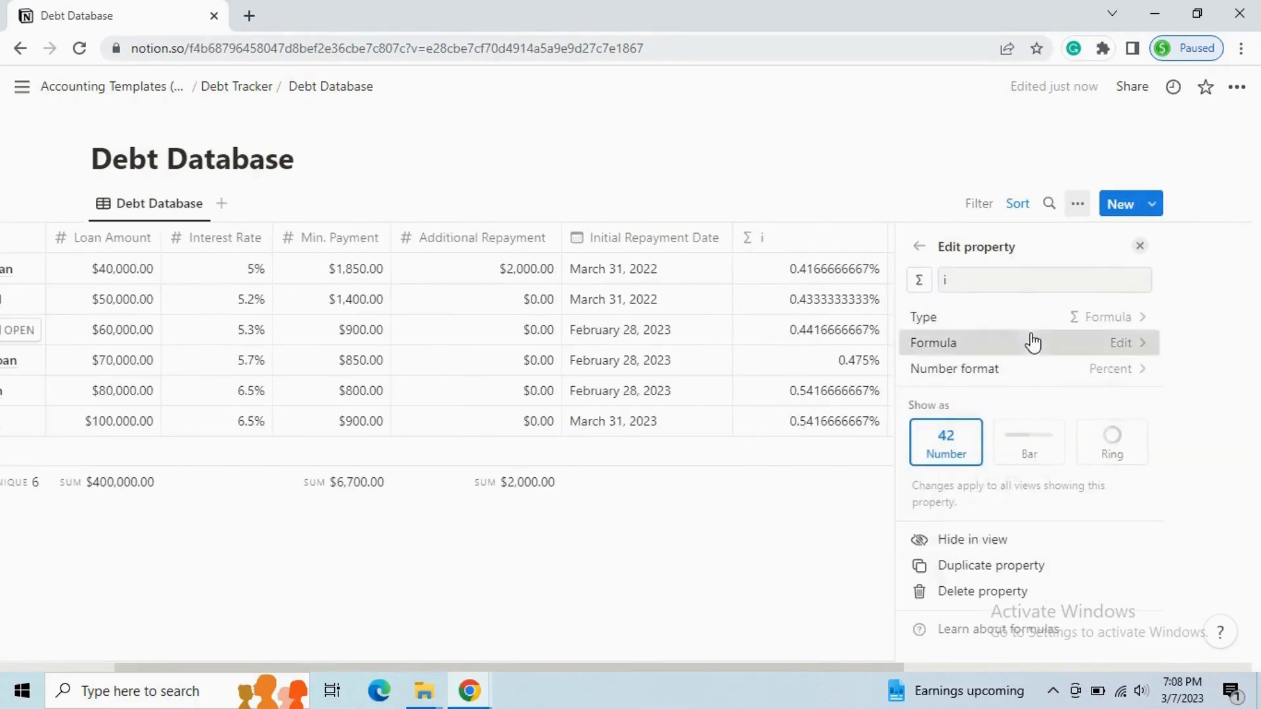
pyautogui.moveTo(678, 339); pyautogui.dragTo(768, 338)
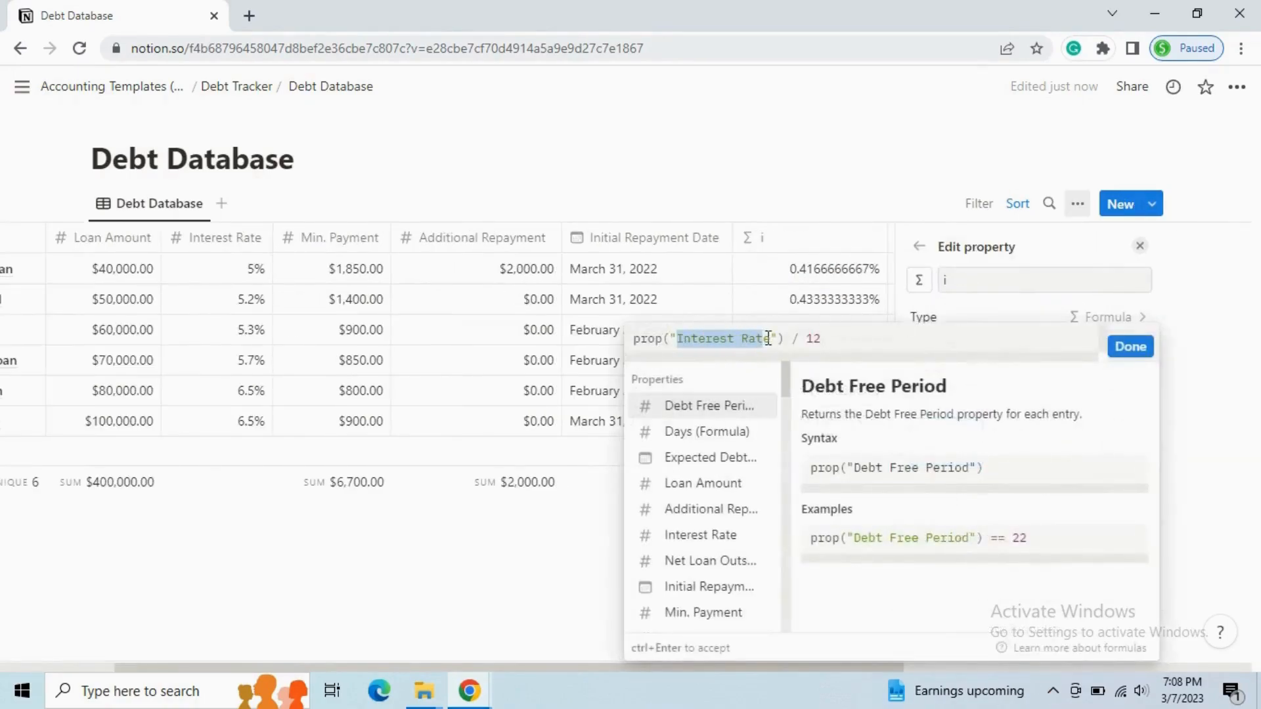
pyautogui.click(1128, 350)
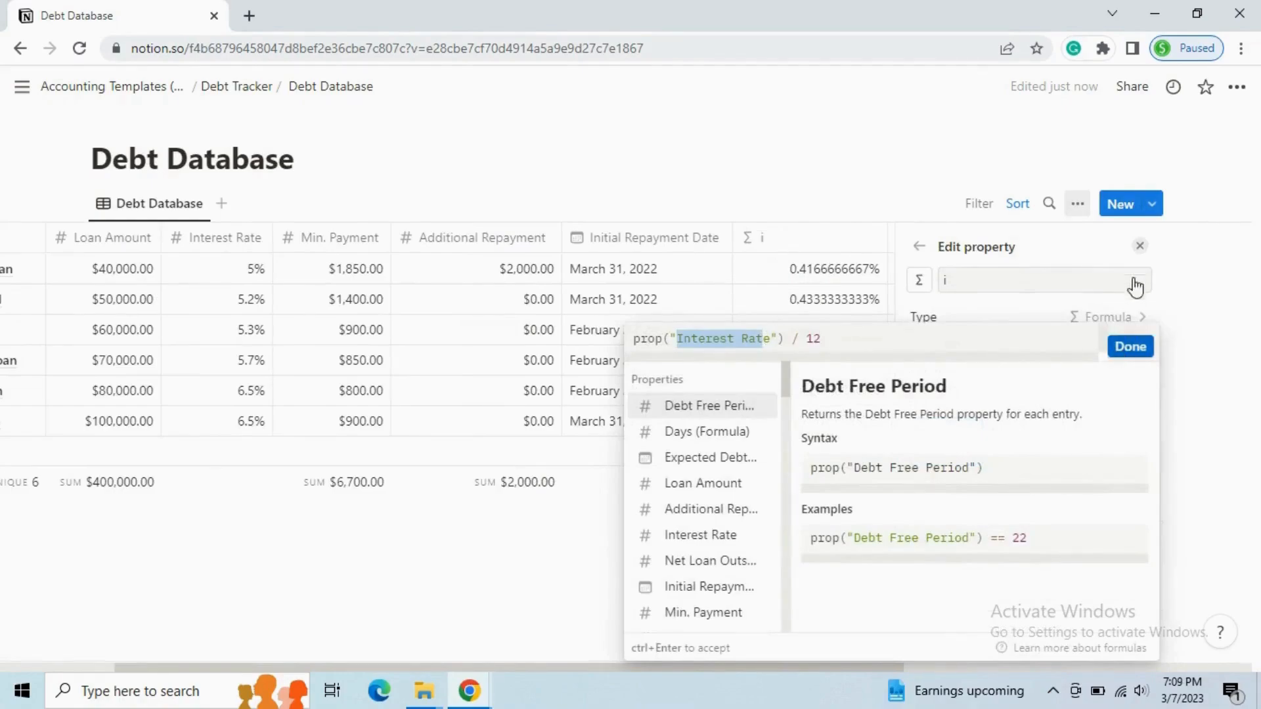
pyautogui.click(1139, 246)
# Examine the full formula of the Debt Free Period column, then close the property settings
pyautogui.click(953, 243)
pyautogui.click(953, 335)
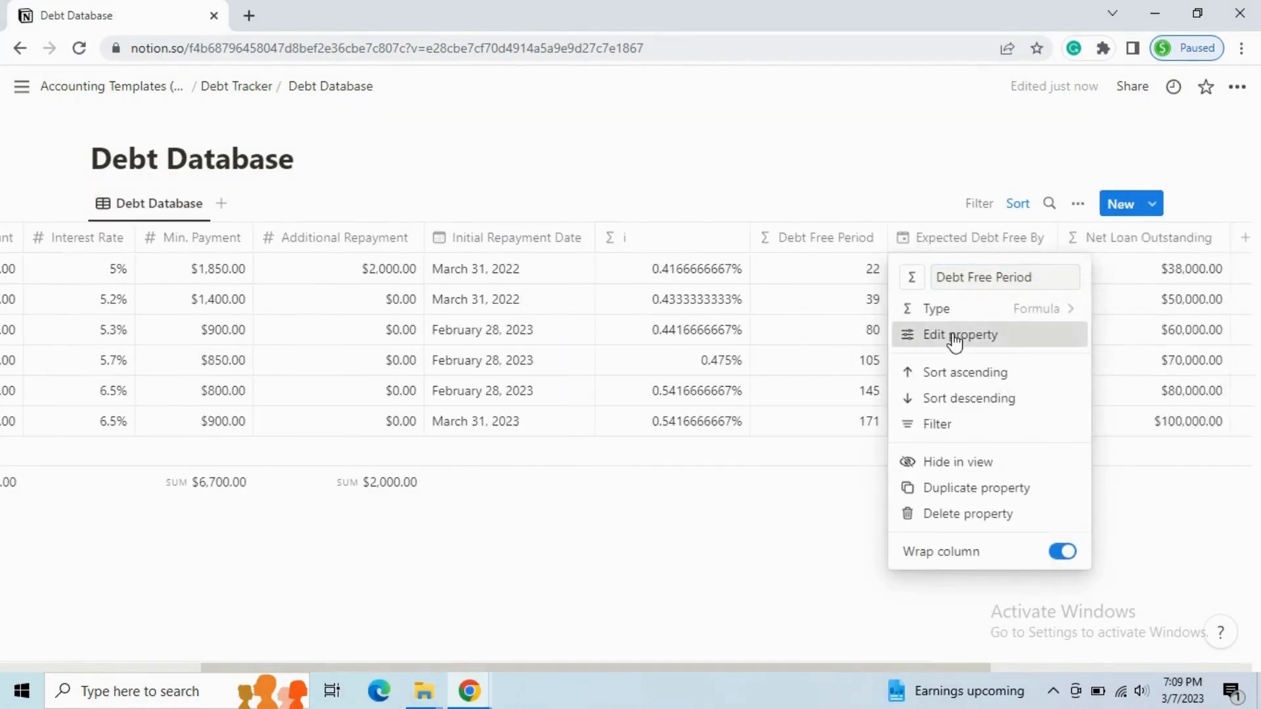
pyautogui.click(972, 346)
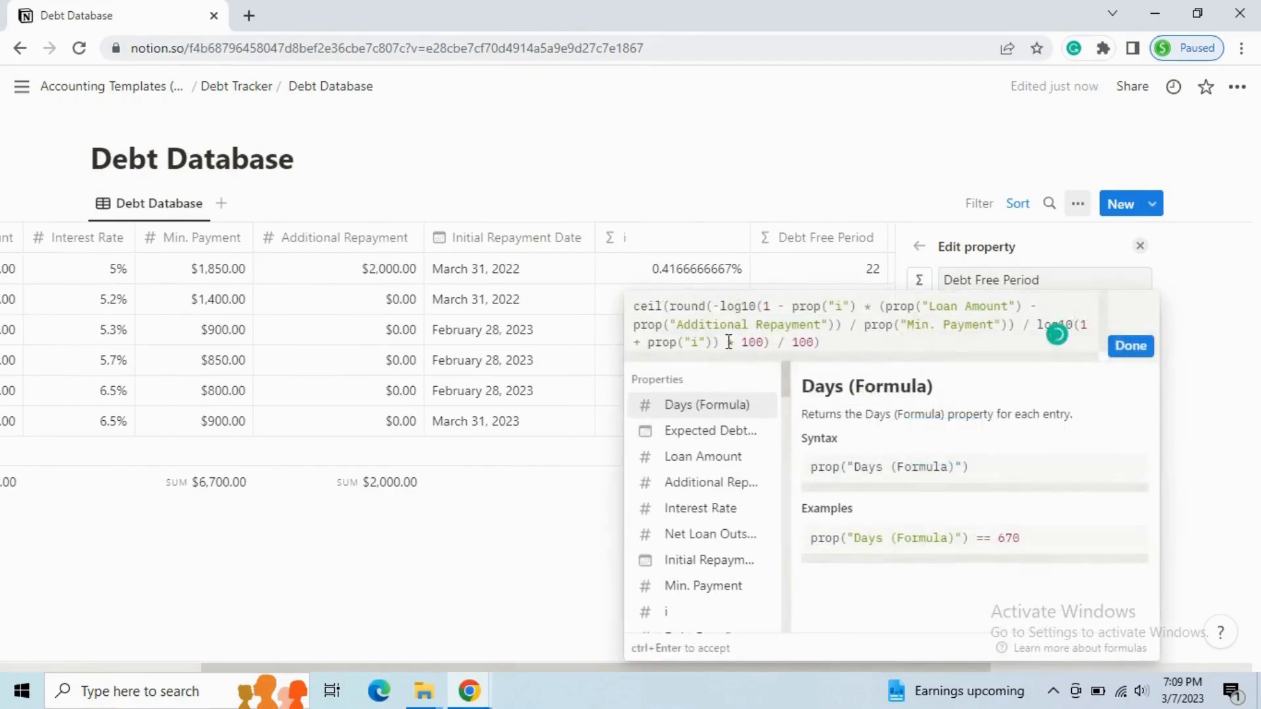
pyautogui.moveTo(658, 312); pyautogui.dragTo(820, 342)
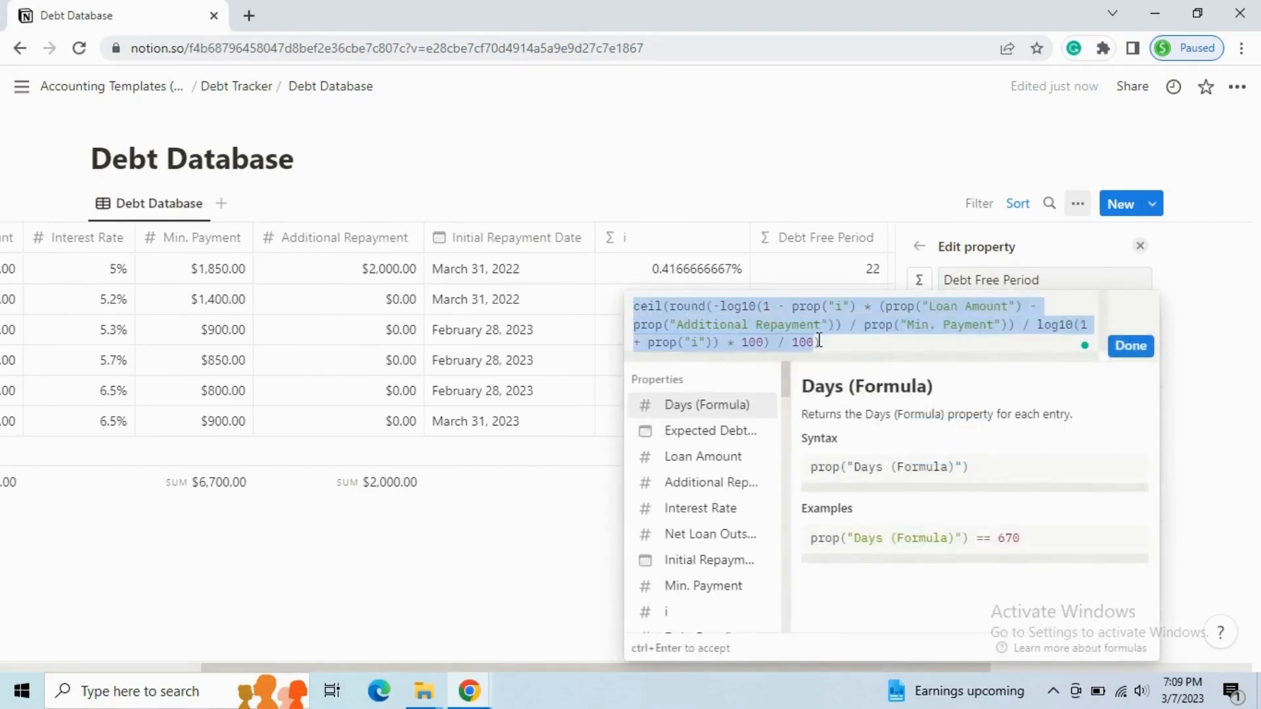
pyautogui.click(853, 274)
pyautogui.click(1140, 245)
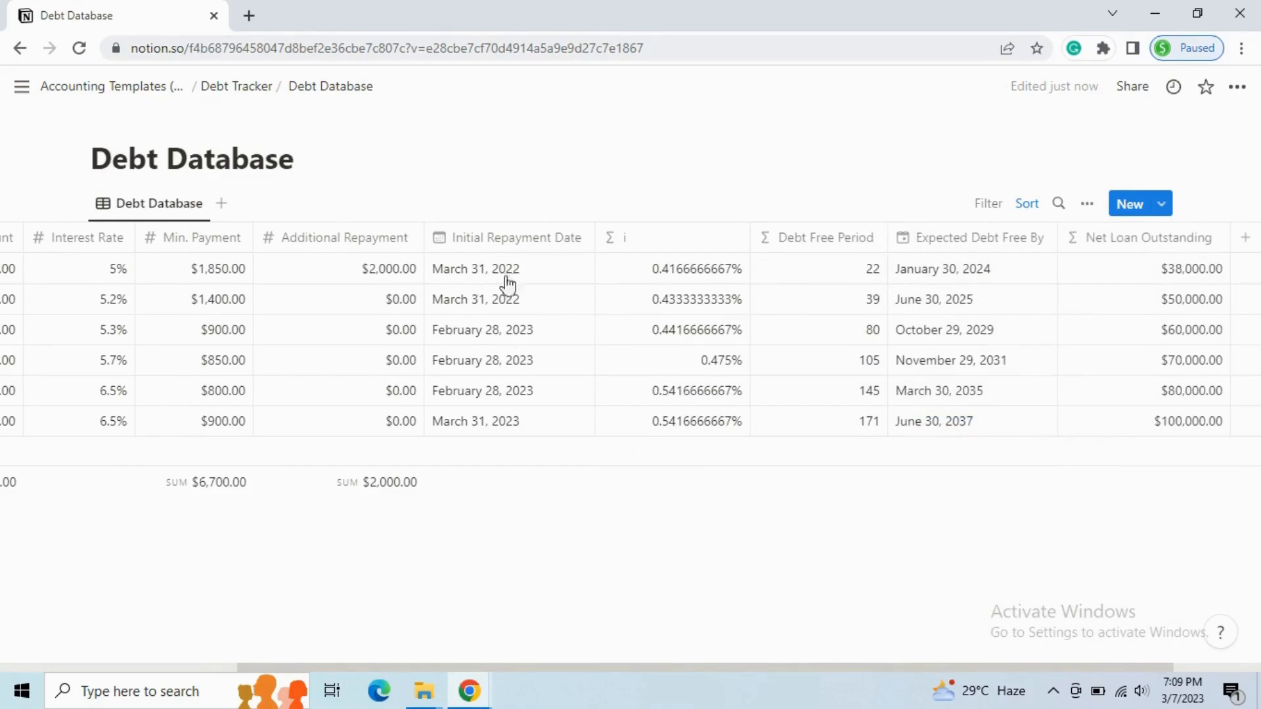
# Examine the formula behind the Expected Debt Free By column in the Debt Database
pyautogui.click(974, 247)
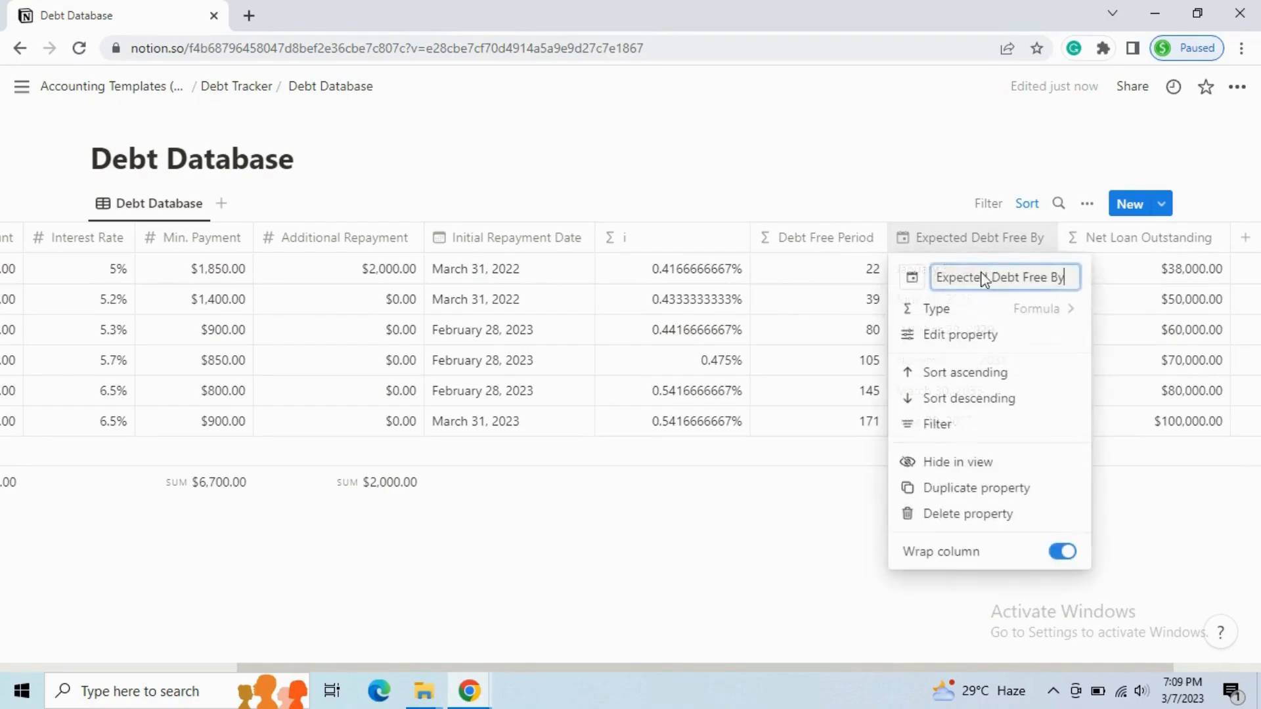
pyautogui.click(965, 340)
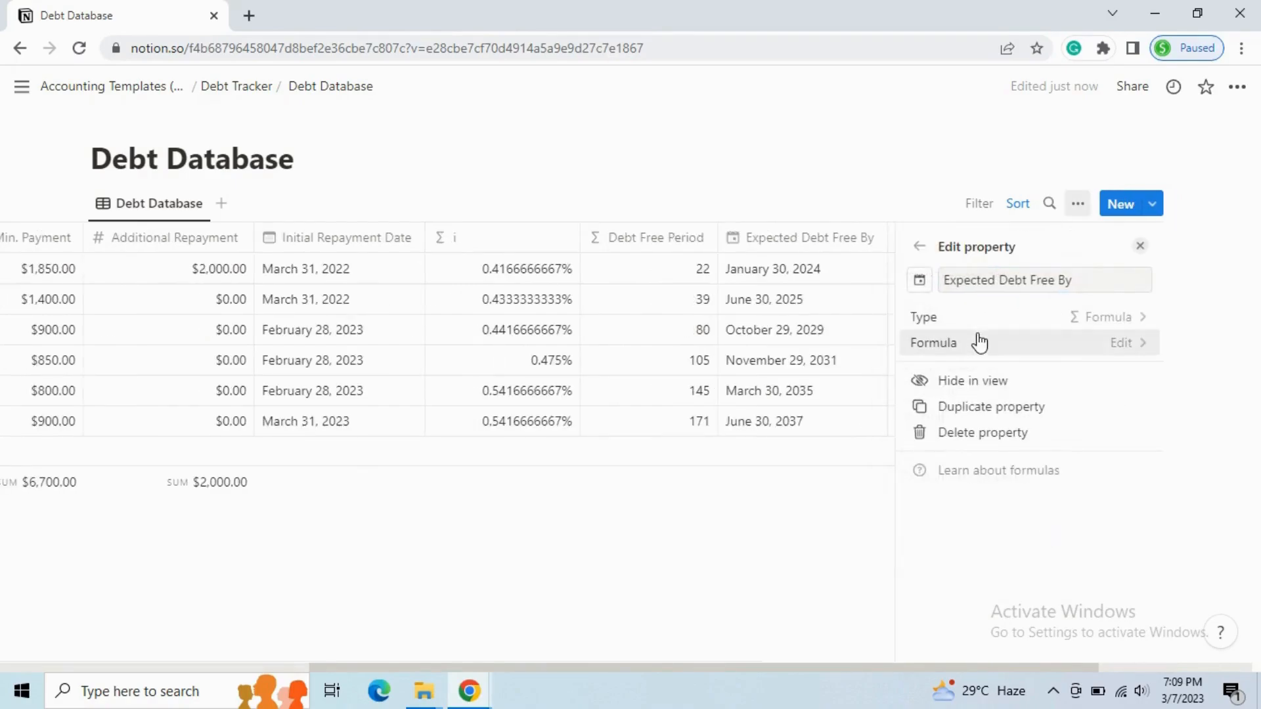
pyautogui.click(976, 341)
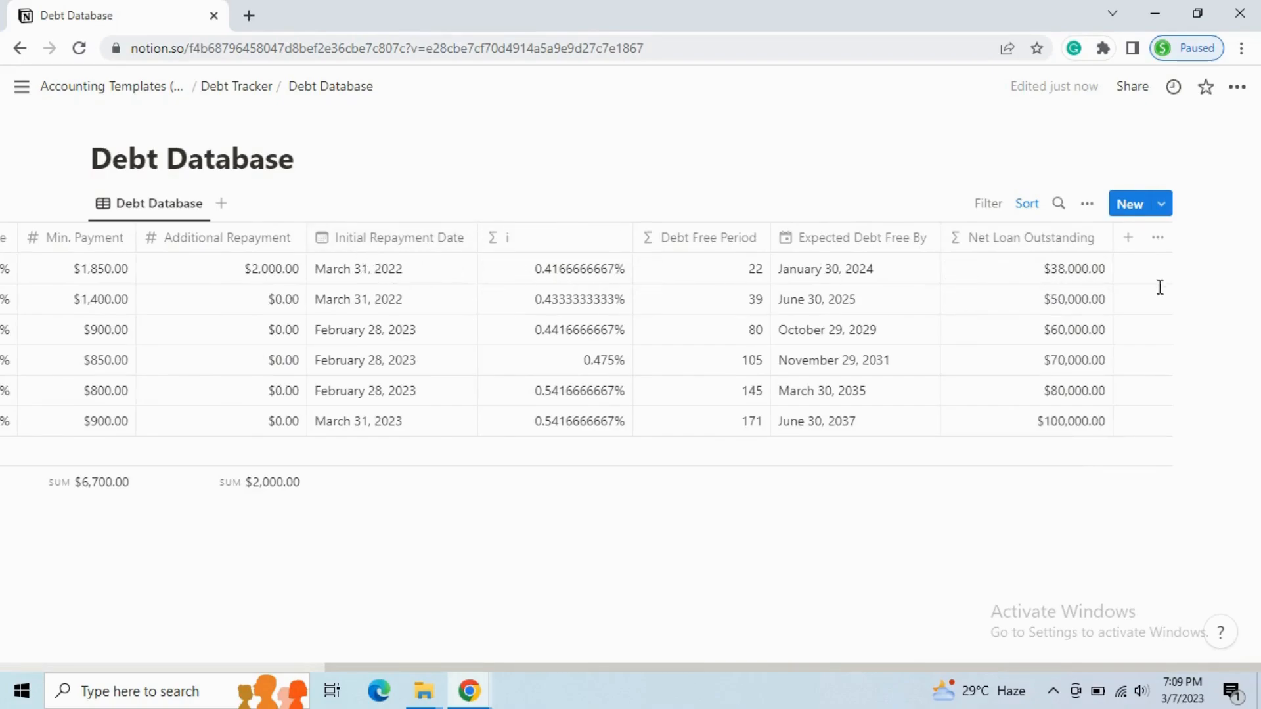
# Examine the Net Loan Outstanding formula and its references to Loan Amount and Additional Repayment, then close it
pyautogui.click(1069, 290)
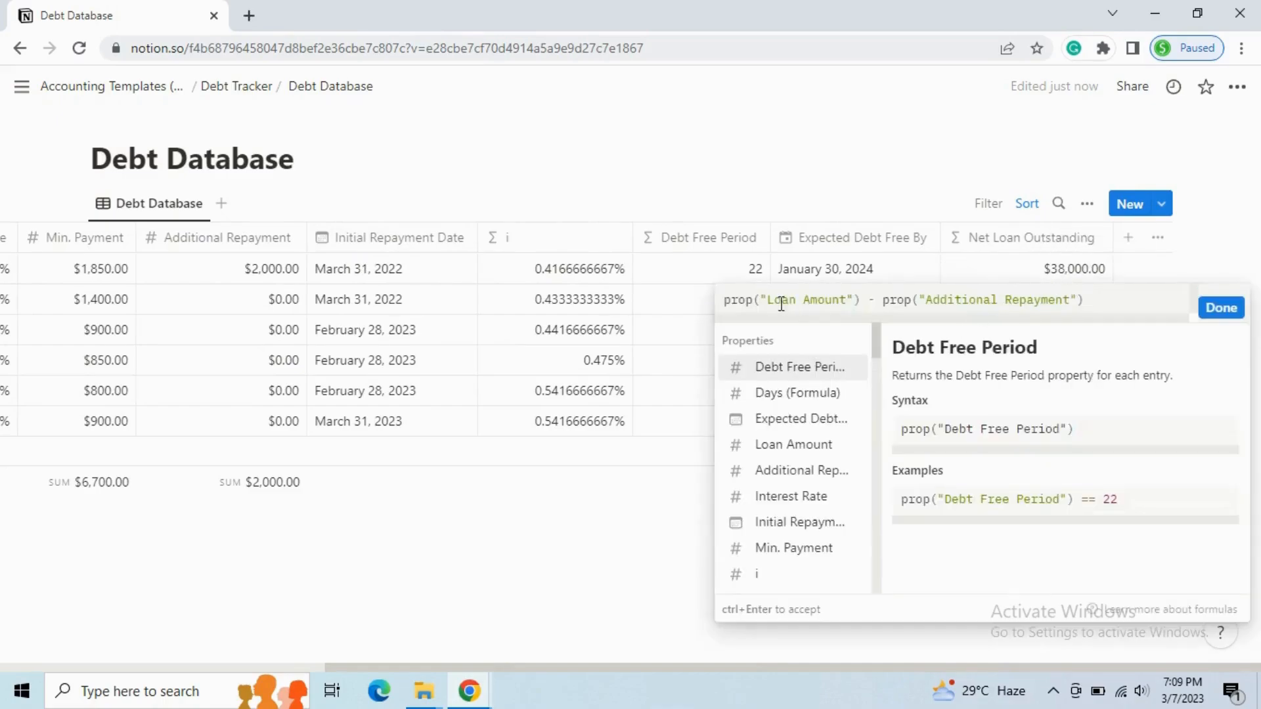
pyautogui.moveTo(769, 303); pyautogui.dragTo(1067, 301)
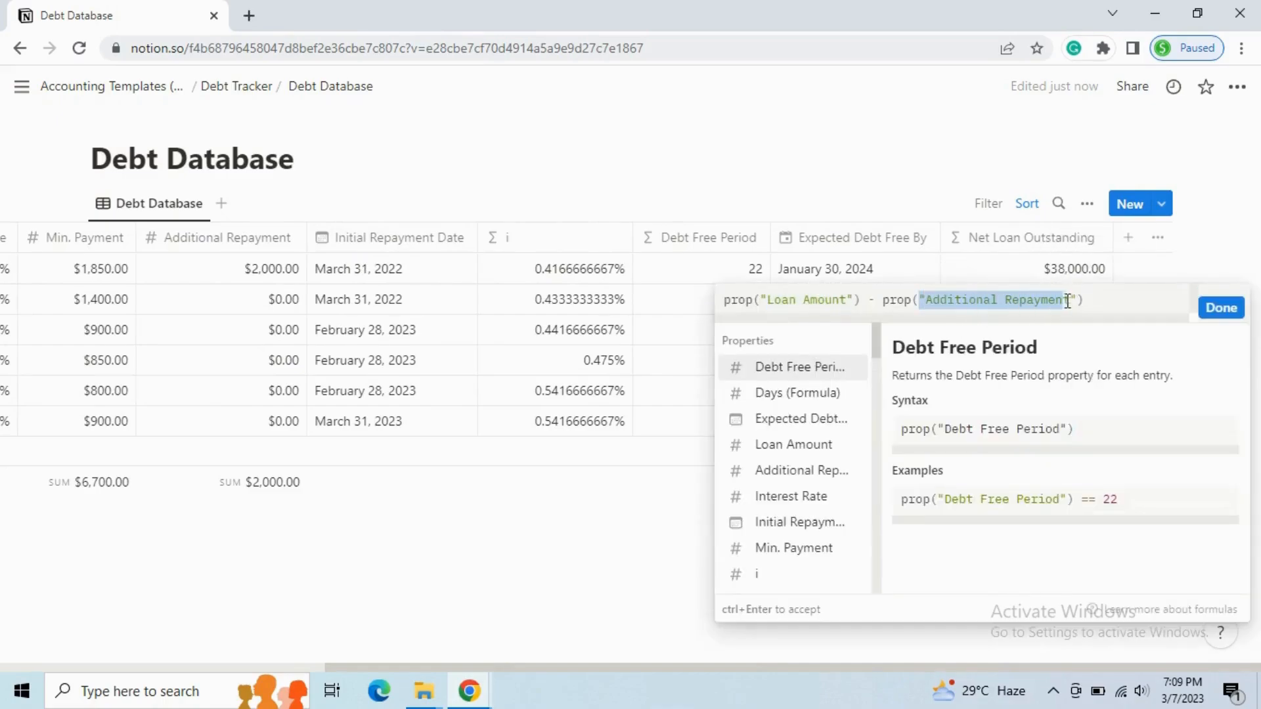
pyautogui.click(1208, 312)
pyautogui.moveTo(537, 663); pyautogui.dragTo(360, 662)
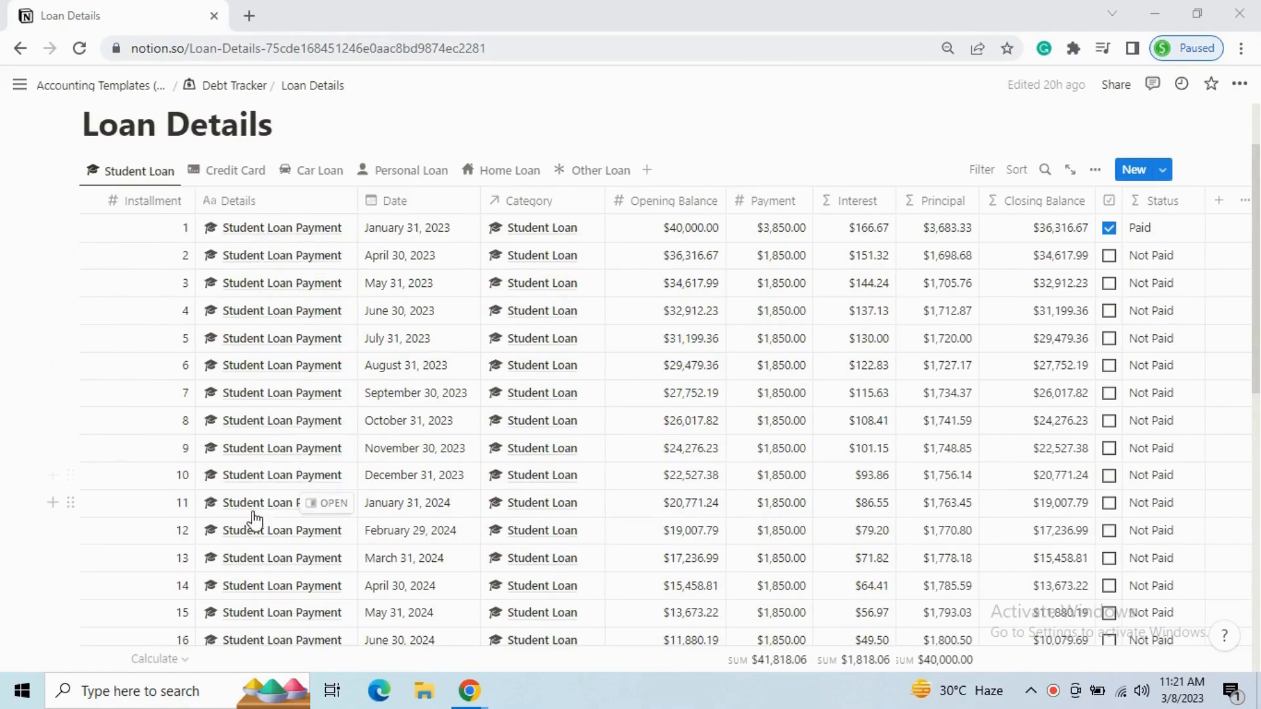
# Check the Date column's property type and the Category column's relation settings in the Loan Details database
pyautogui.click(412, 205)
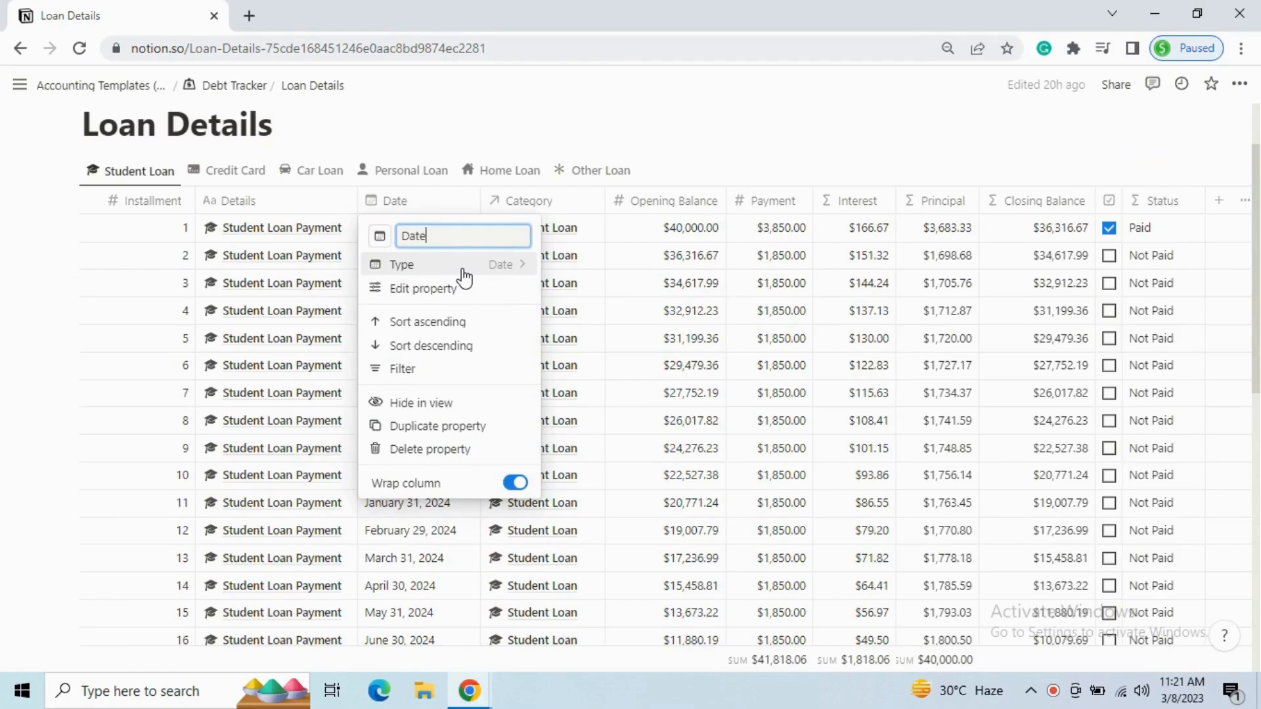
pyautogui.click(436, 205)
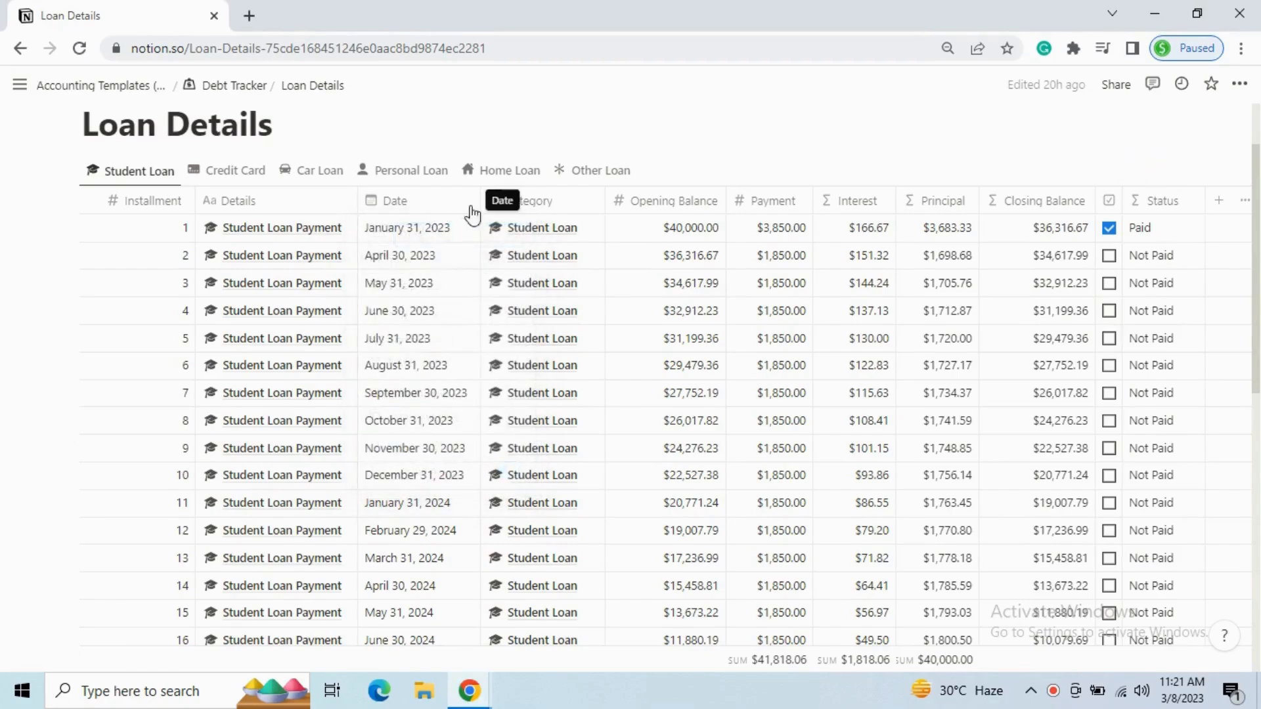
pyautogui.click(537, 209)
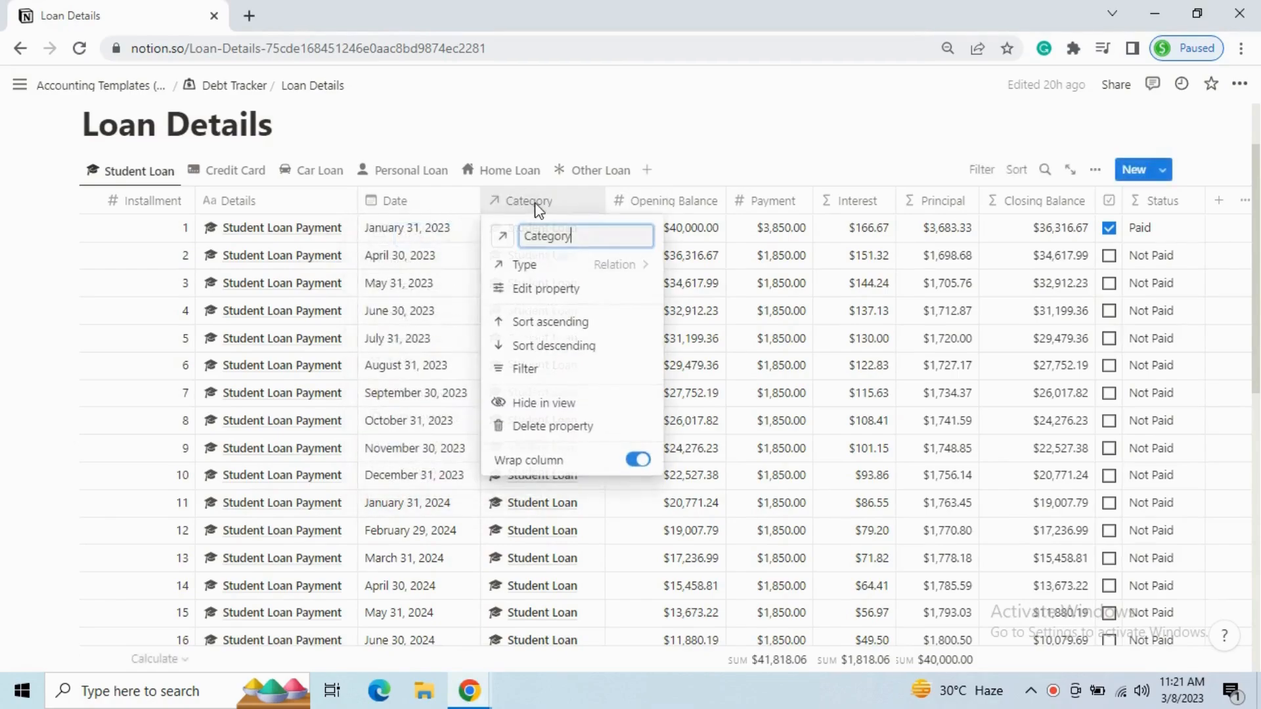
pyautogui.click(580, 289)
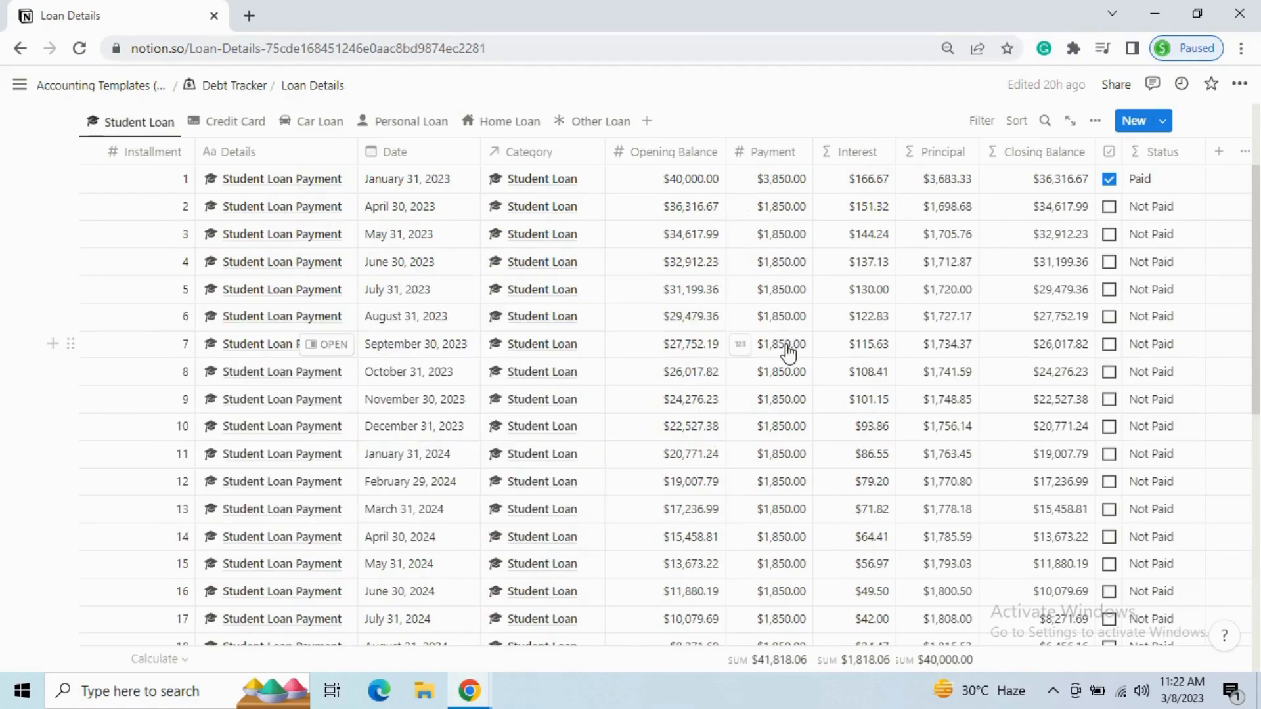
# Examine the Interest column's formula and its reference to Opening Balance, then close the formula
pyautogui.click(868, 155)
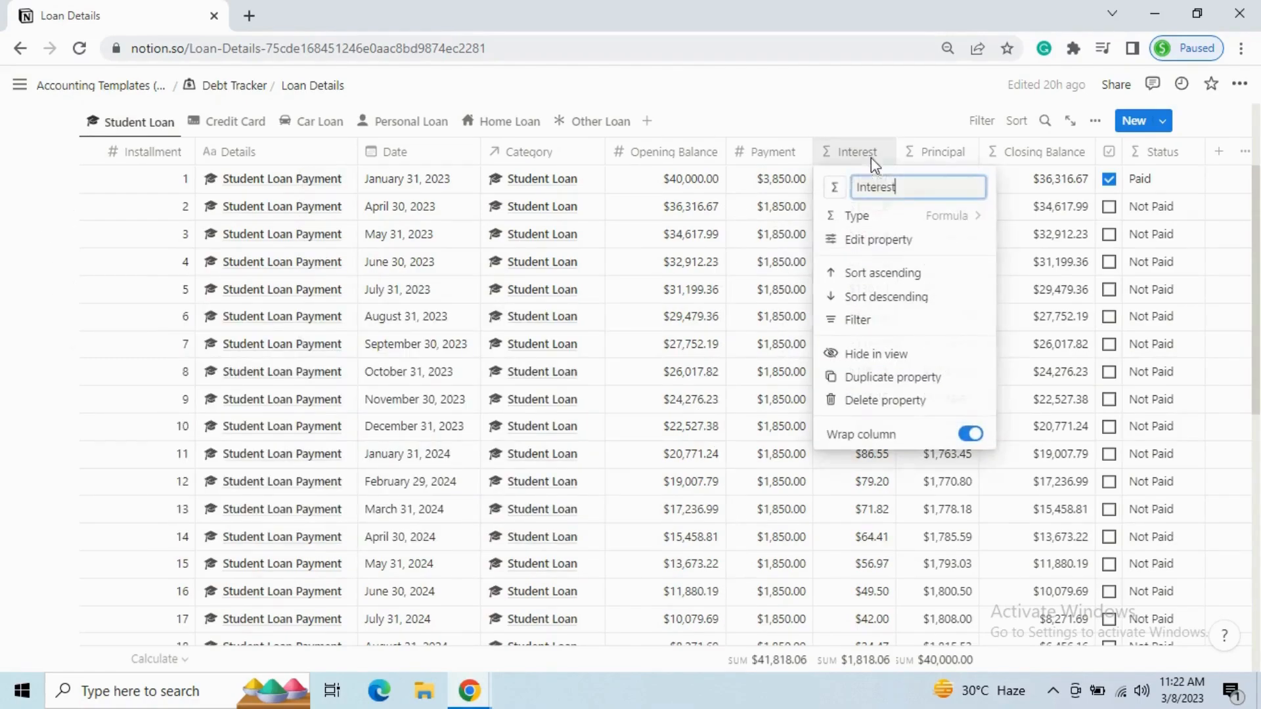
pyautogui.click(879, 242)
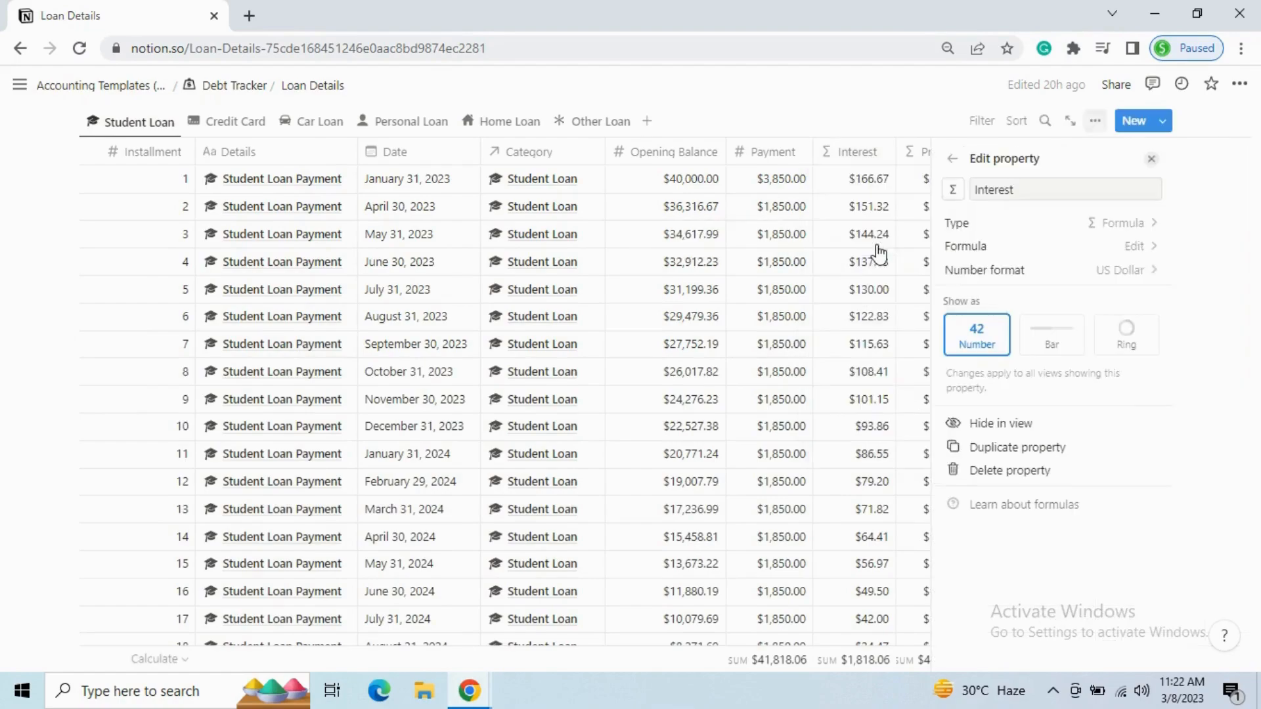
pyautogui.click(1009, 254)
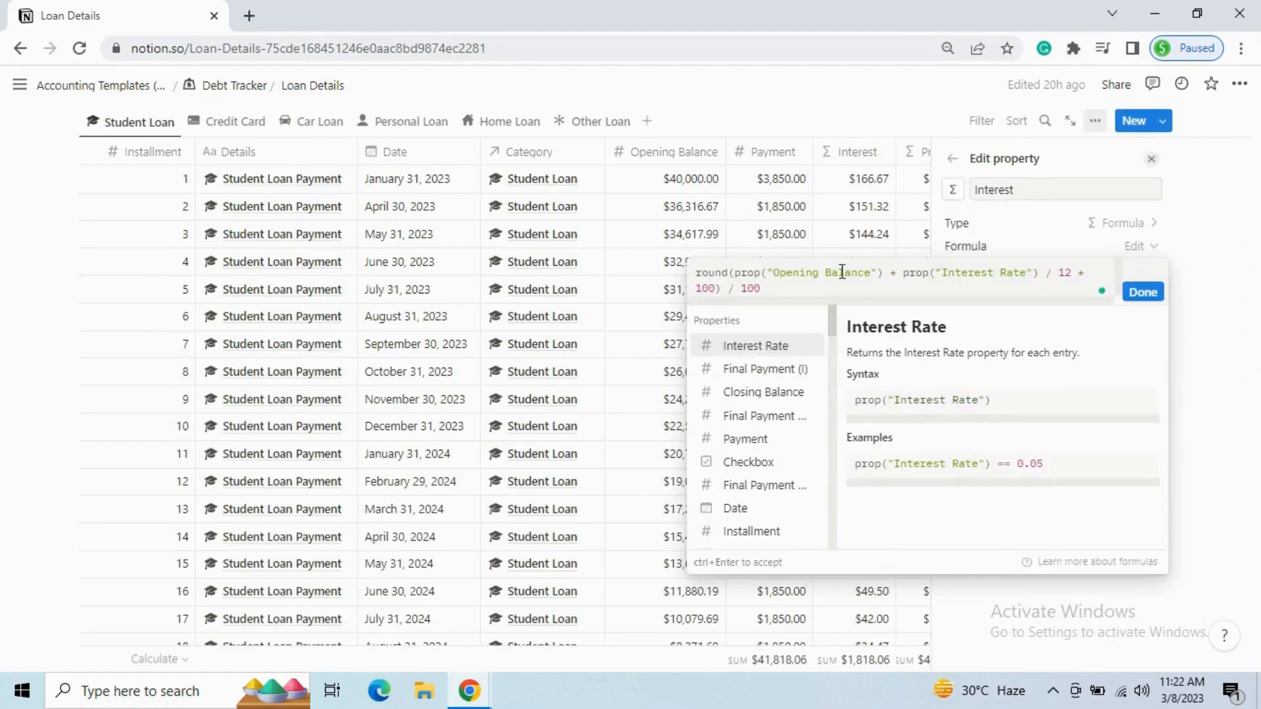
pyautogui.moveTo(774, 276); pyautogui.dragTo(873, 275)
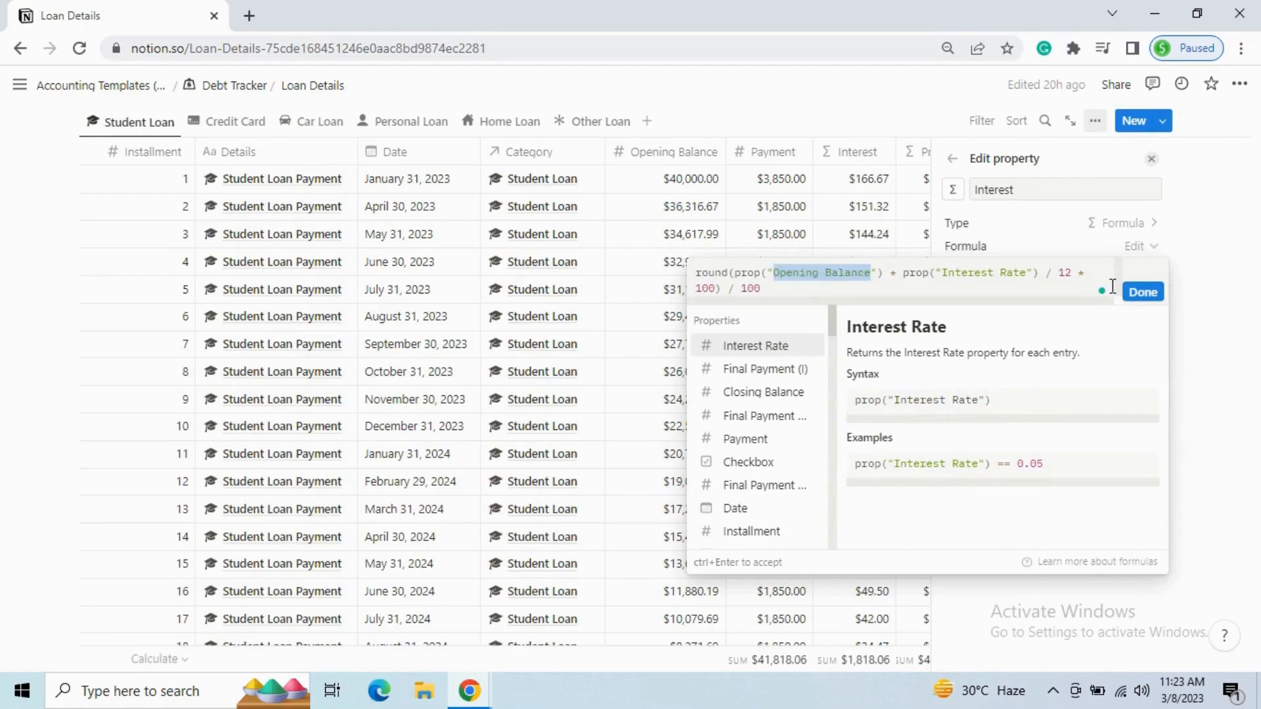
pyautogui.click(1133, 294)
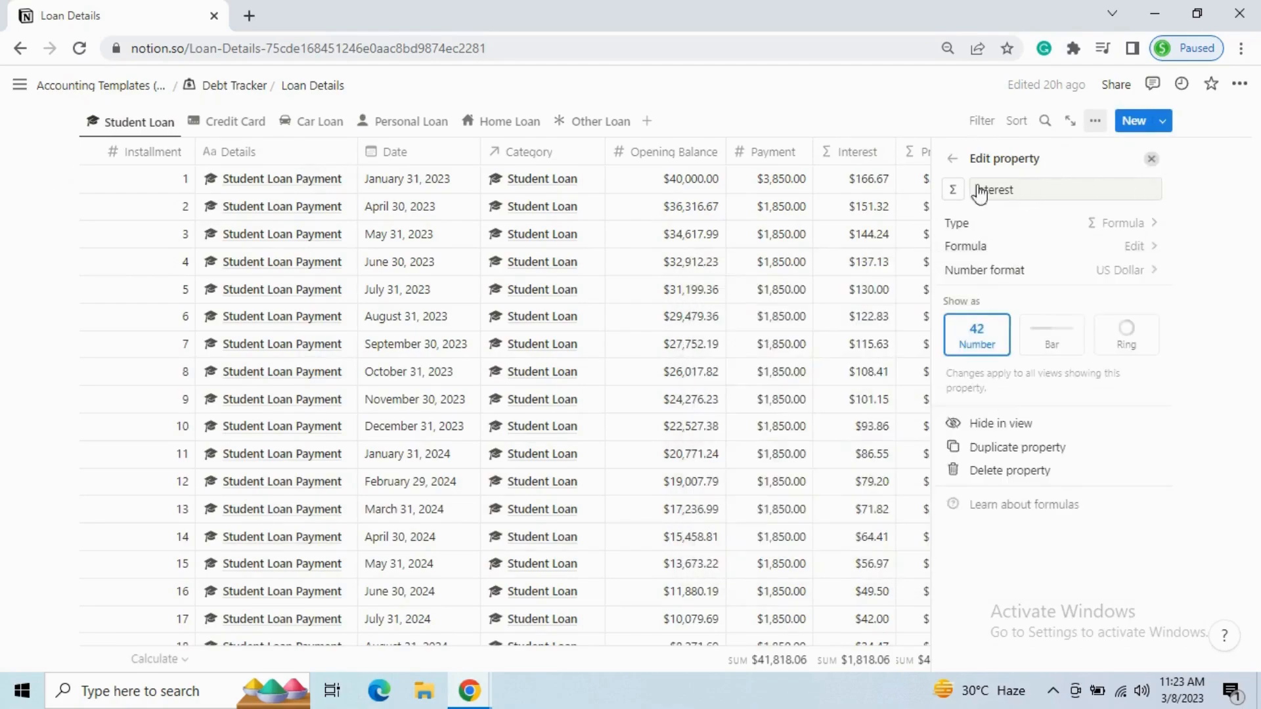
# Examine the formulas of the Principal and Closing Balance columns for the first student loan installment
pyautogui.click(868, 189)
pyautogui.click(942, 187)
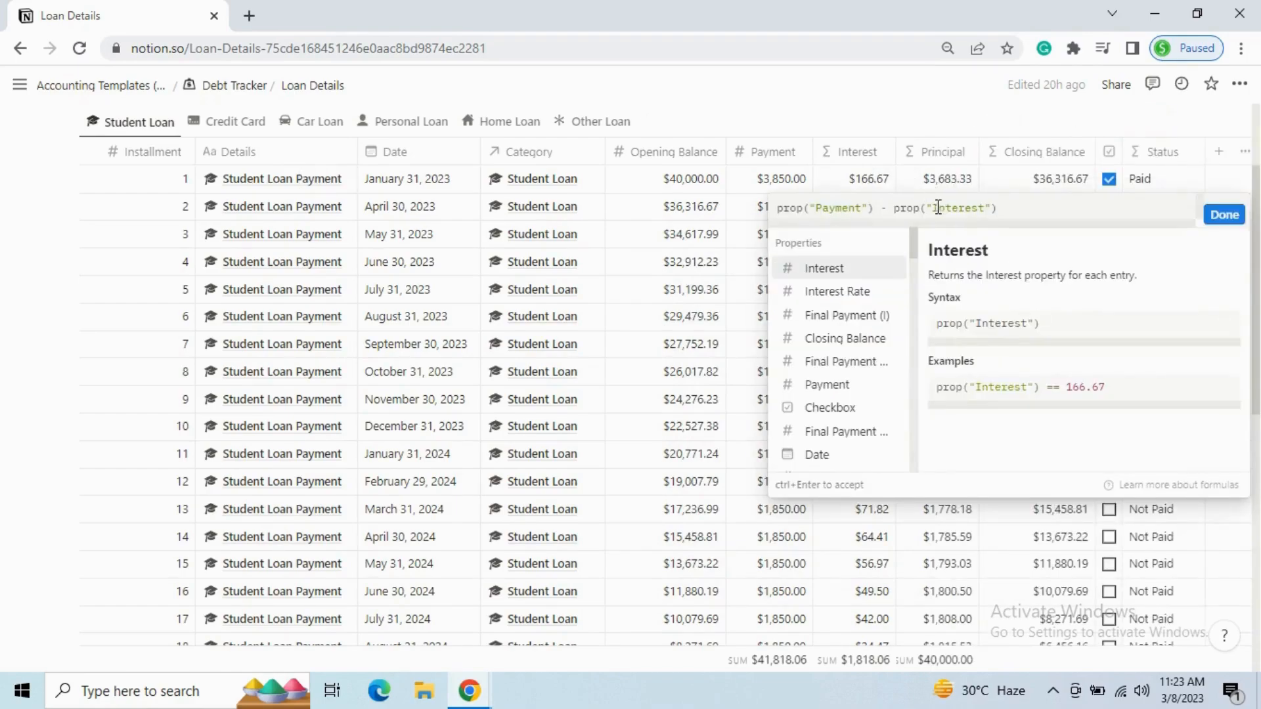
pyautogui.click(1223, 217)
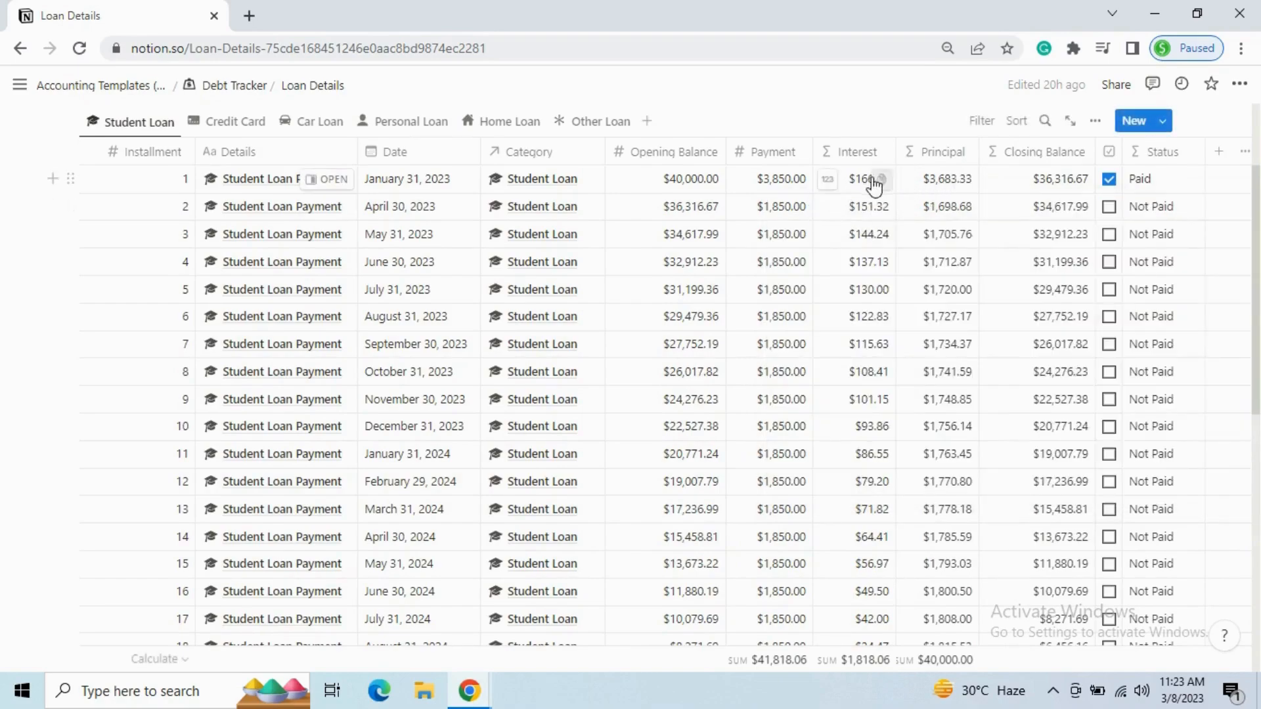
pyautogui.click(1059, 184)
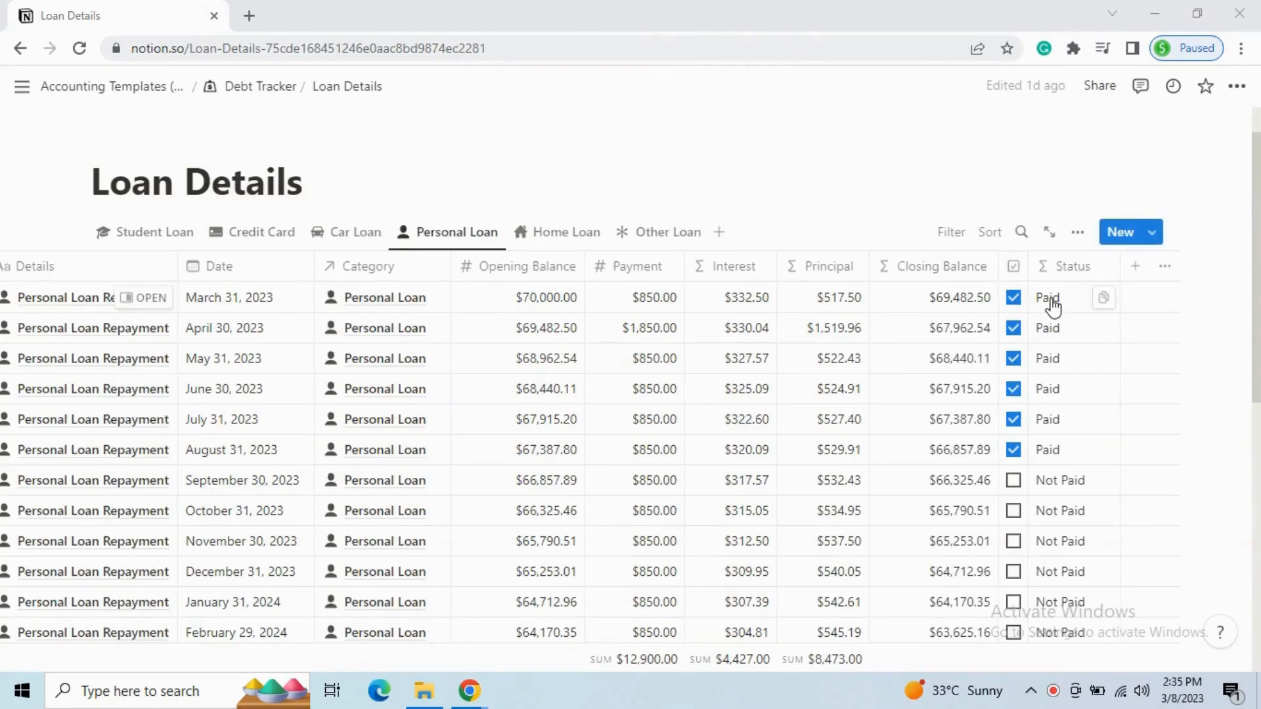
# Untick and re-tick the payment checkbox of the March 31, 2023 personal loan repayment to test its Status
pyautogui.click(1013, 297)
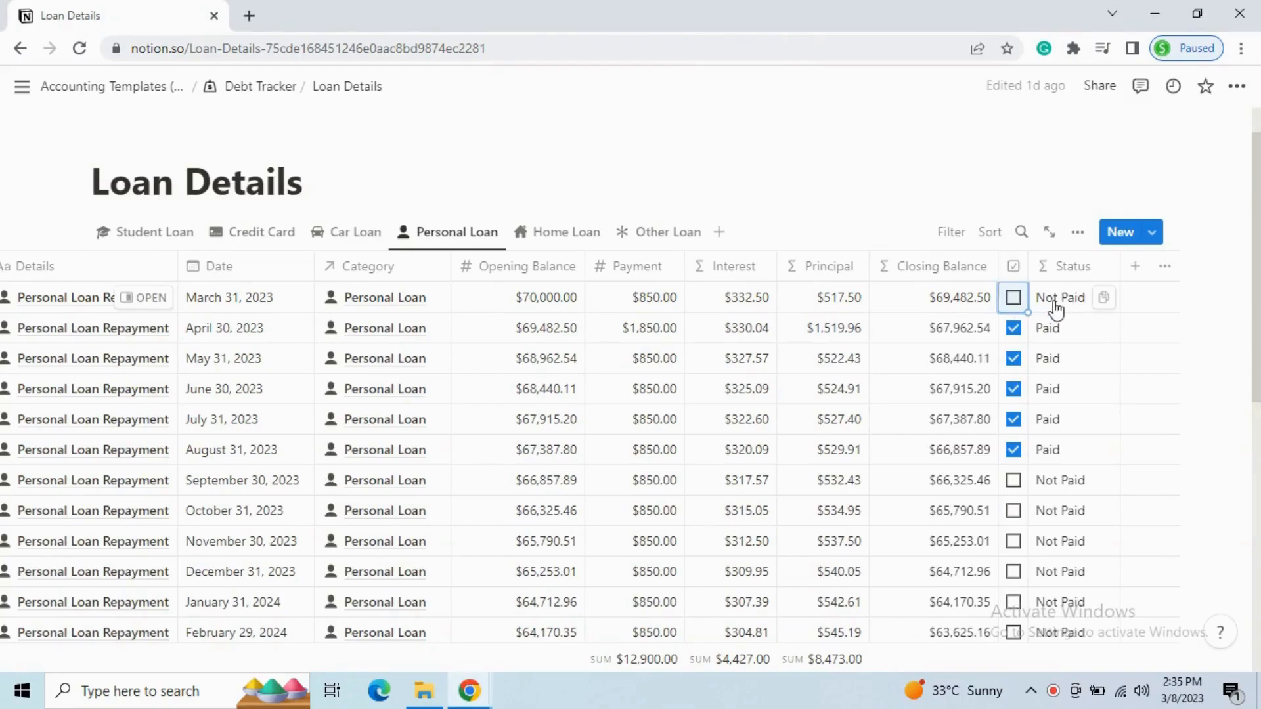
pyautogui.click(1013, 297)
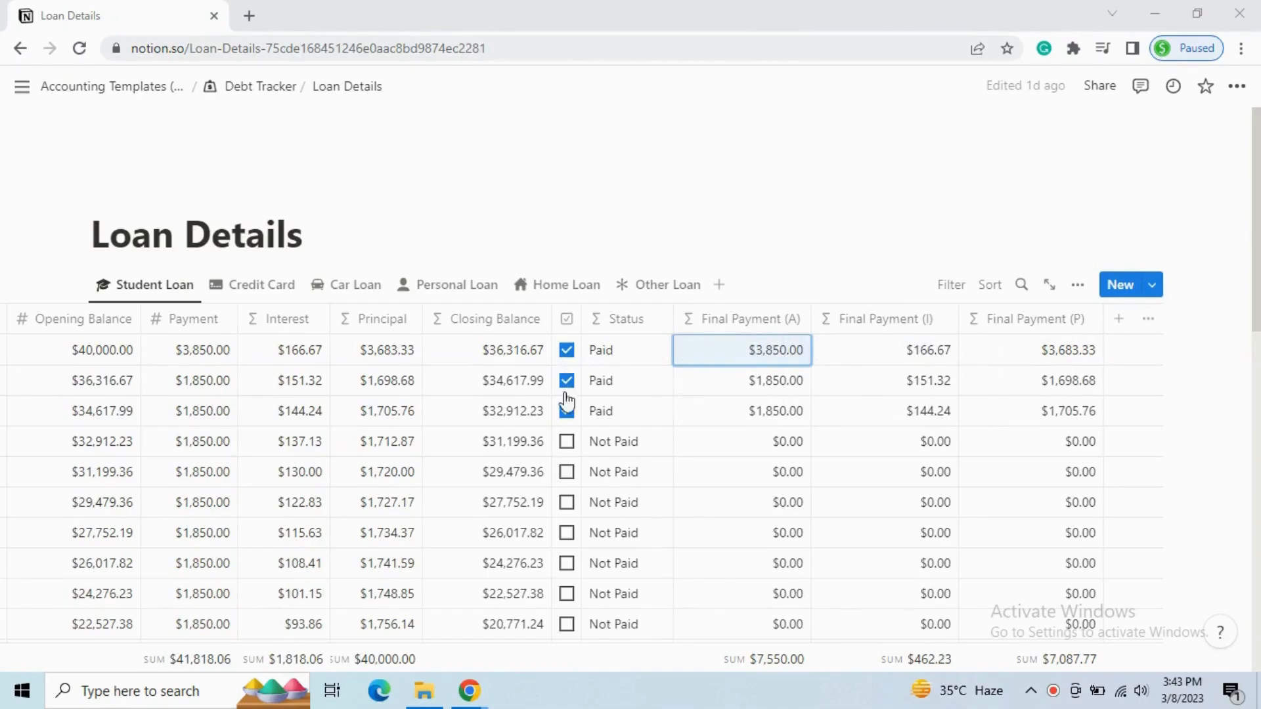
# Mark the fourth and fifth student loan installments as paid
pyautogui.click(568, 443)
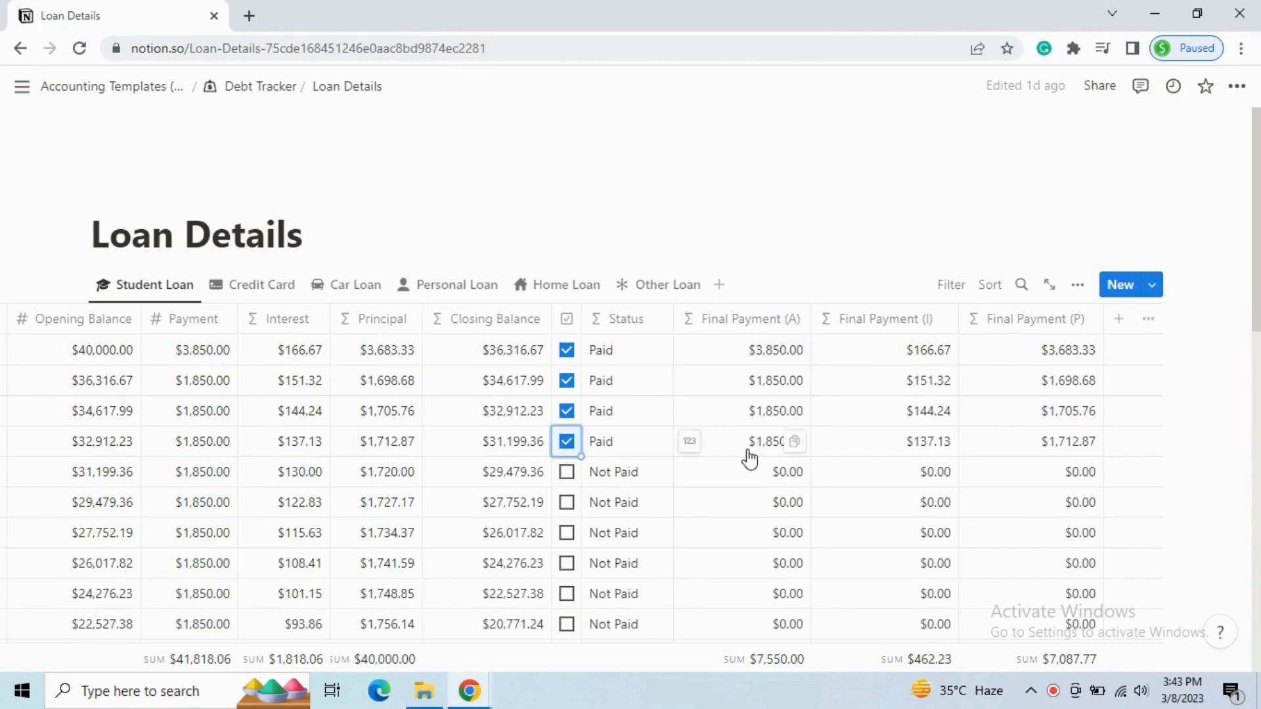
pyautogui.click(567, 473)
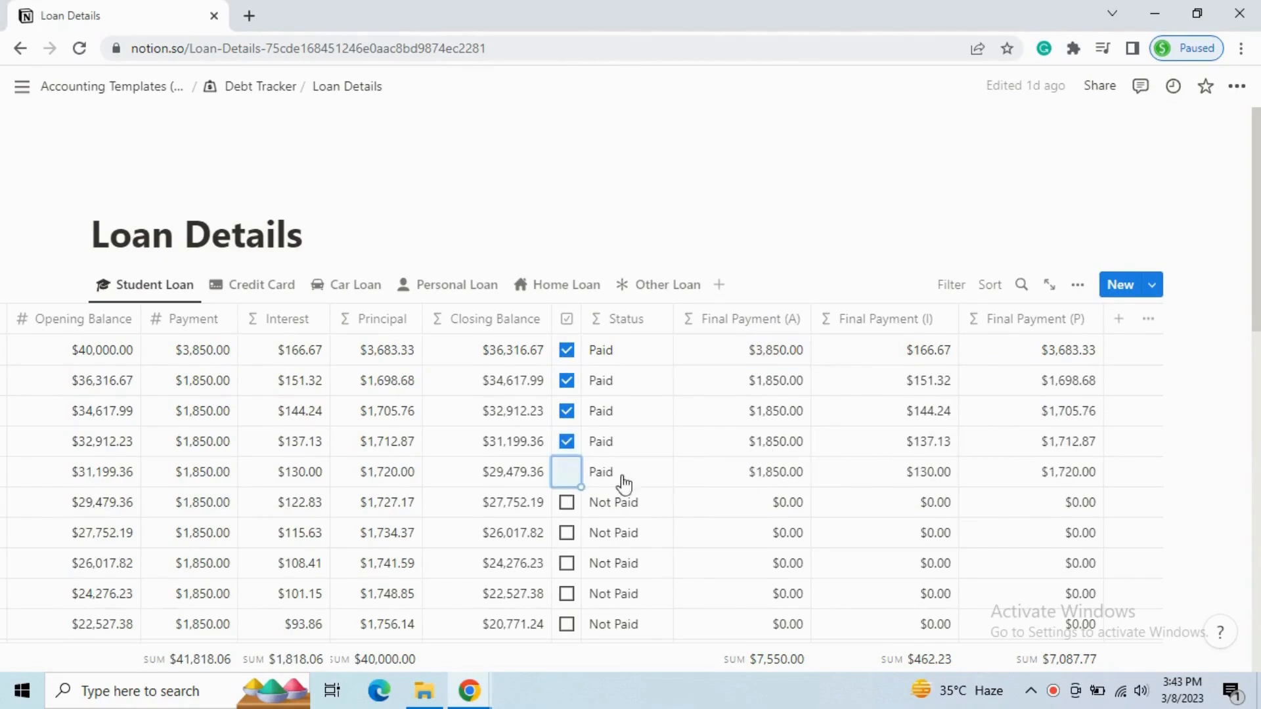
# Examine the formulas of the Final Payment (A), Final Payment (I) and Final Payment (P) columns
pyautogui.click(746, 361)
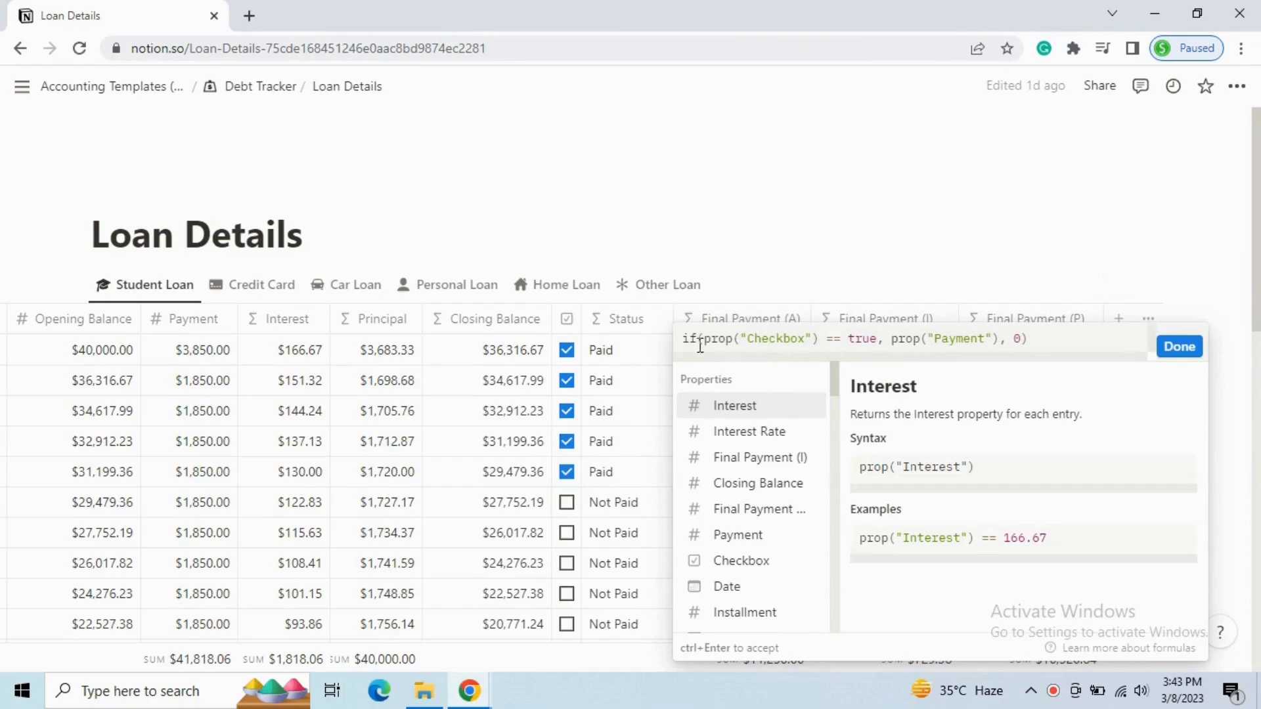
pyautogui.click(1156, 357)
pyautogui.click(883, 358)
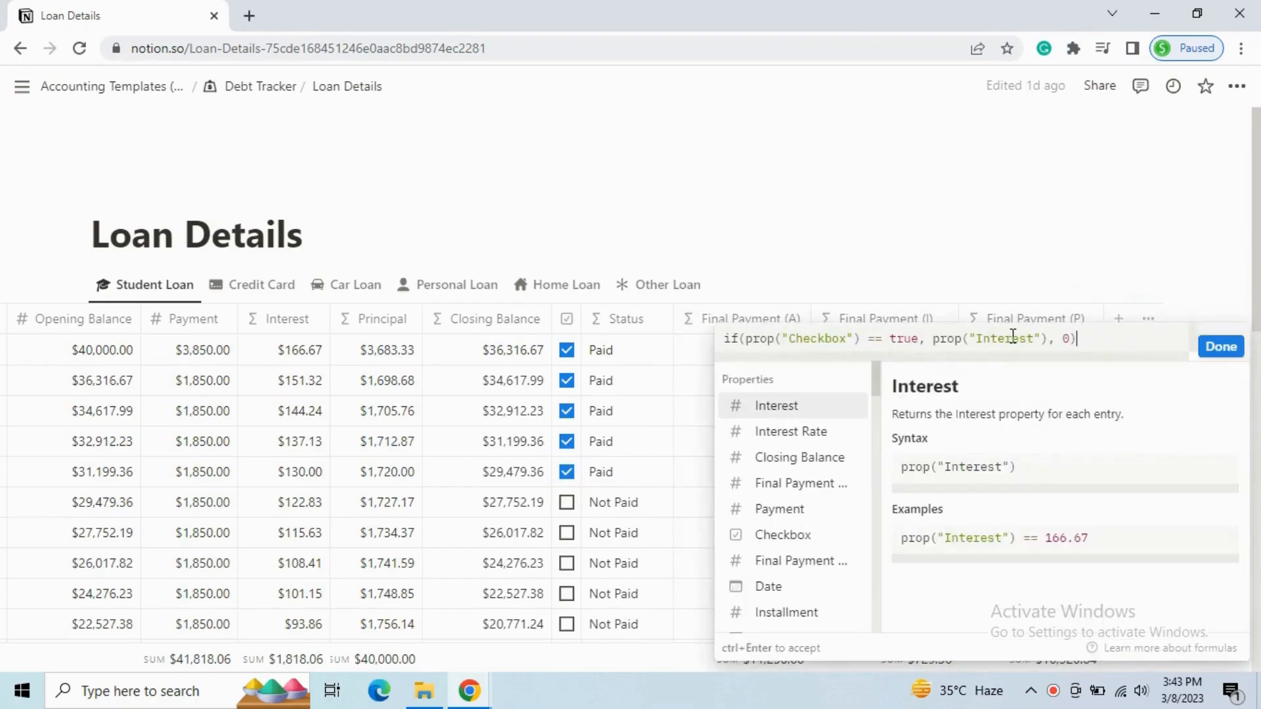
pyautogui.click(1220, 347)
pyautogui.click(1058, 358)
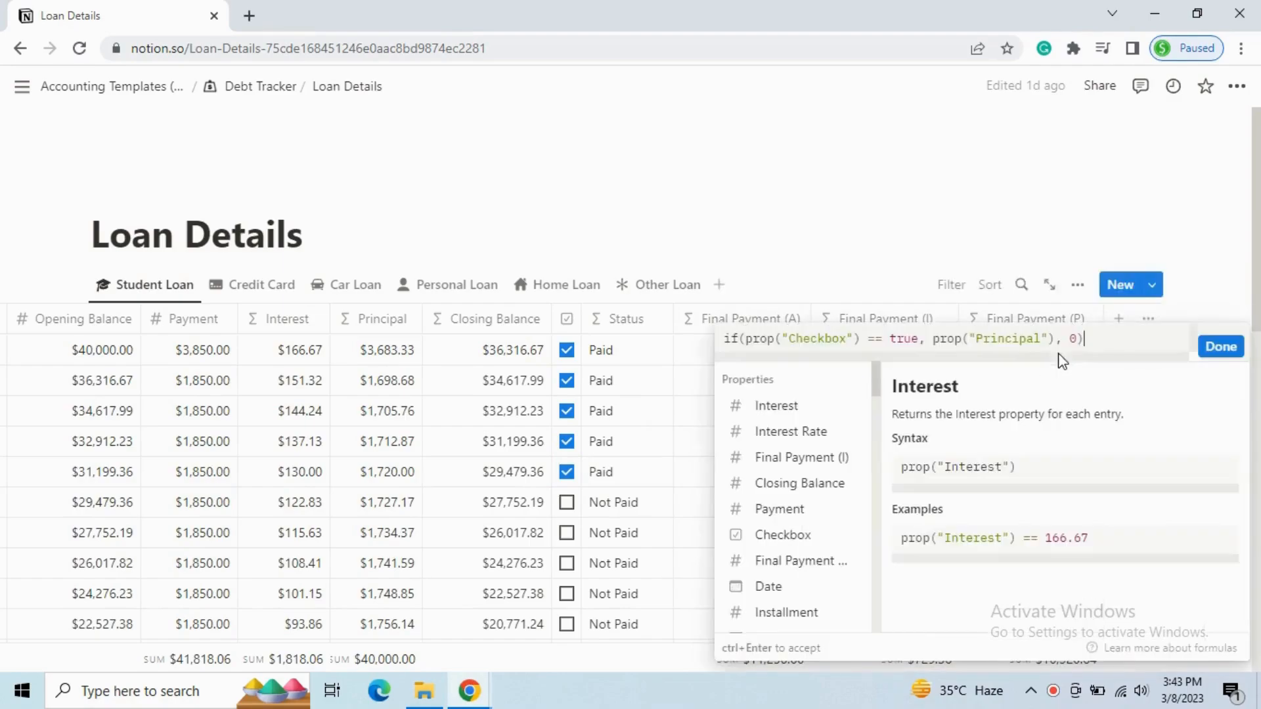
pyautogui.click(1219, 346)
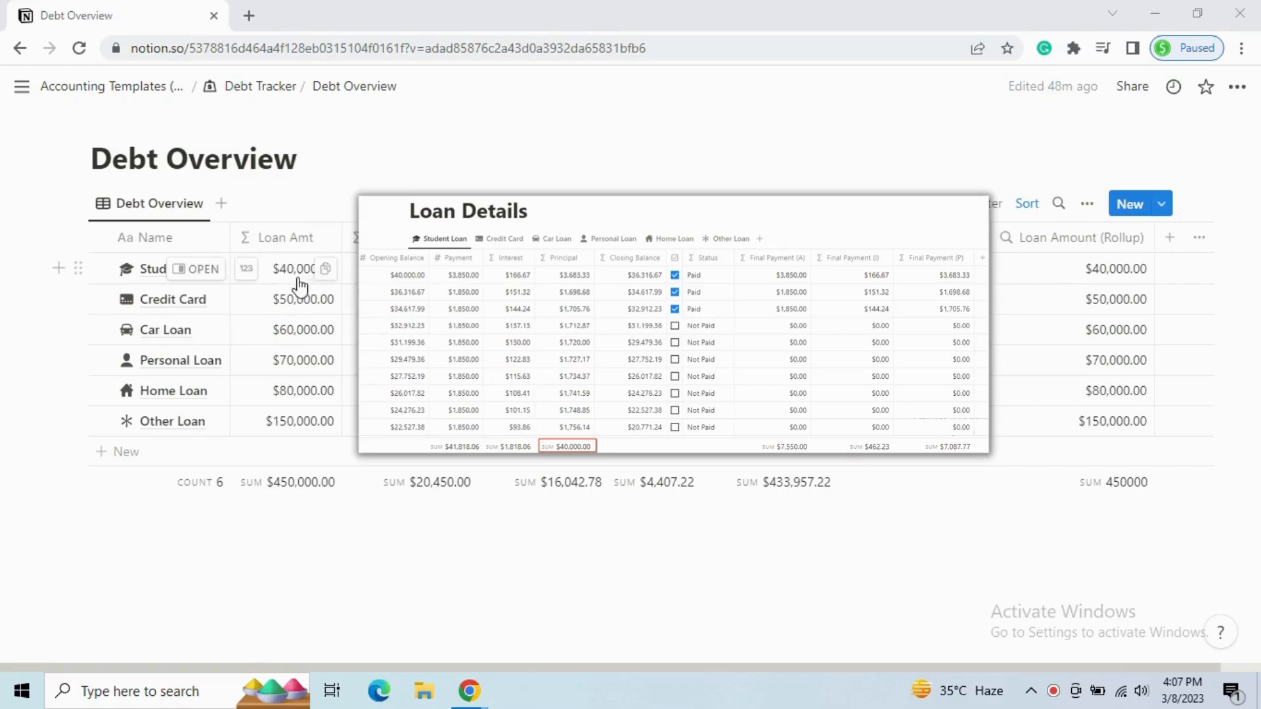
# Examine the Loan Amt and Total Amt Repaid formulas of the Student Loan row in the Debt Overview database
pyautogui.click(281, 269)
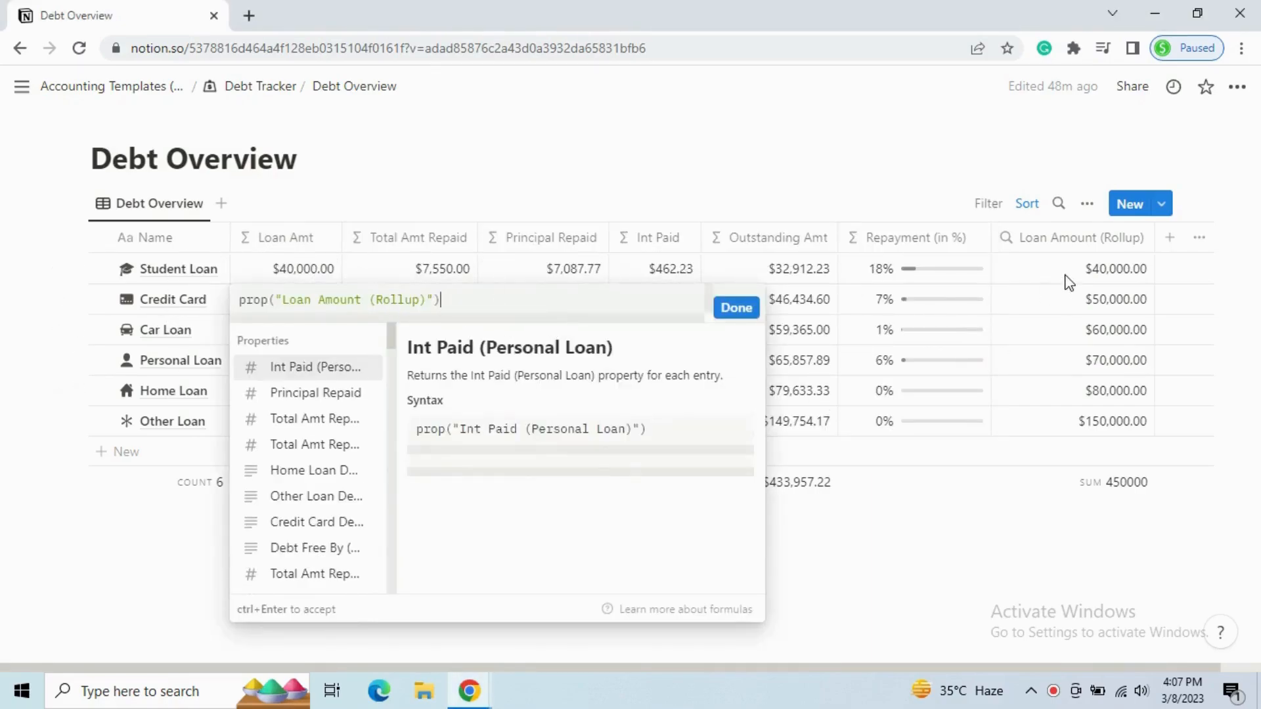
pyautogui.click(731, 308)
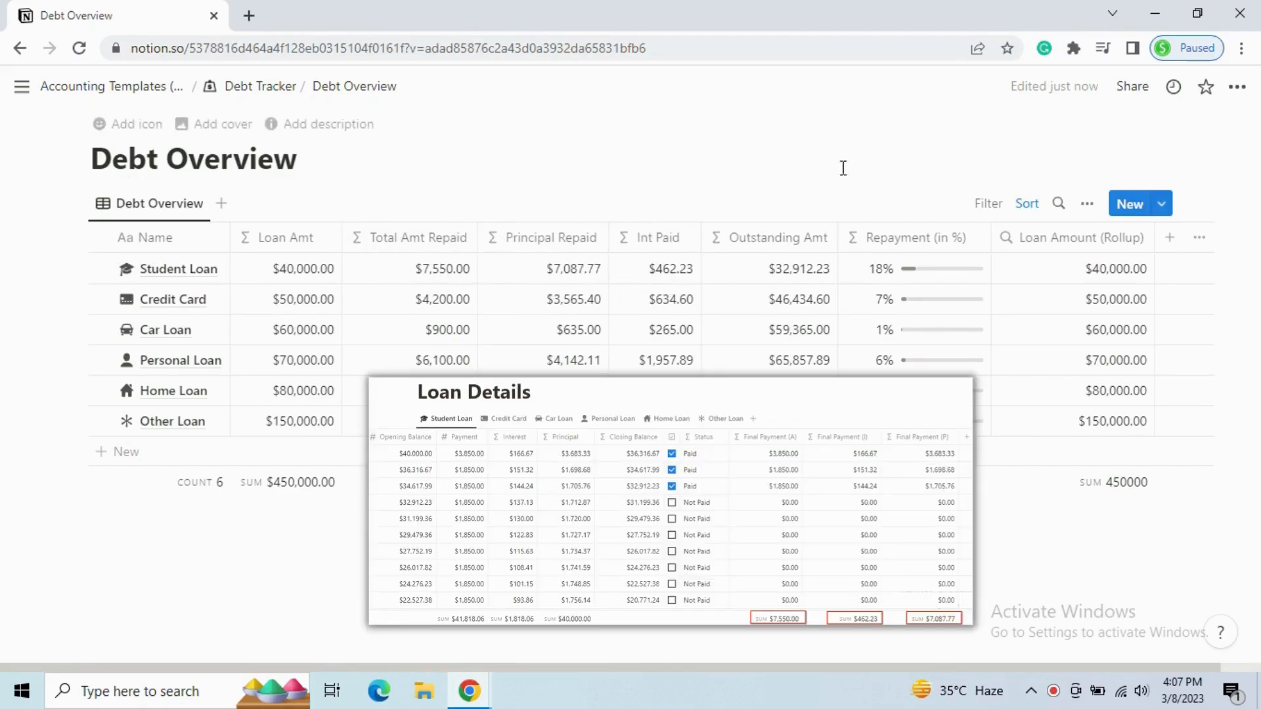
pyautogui.click(424, 266)
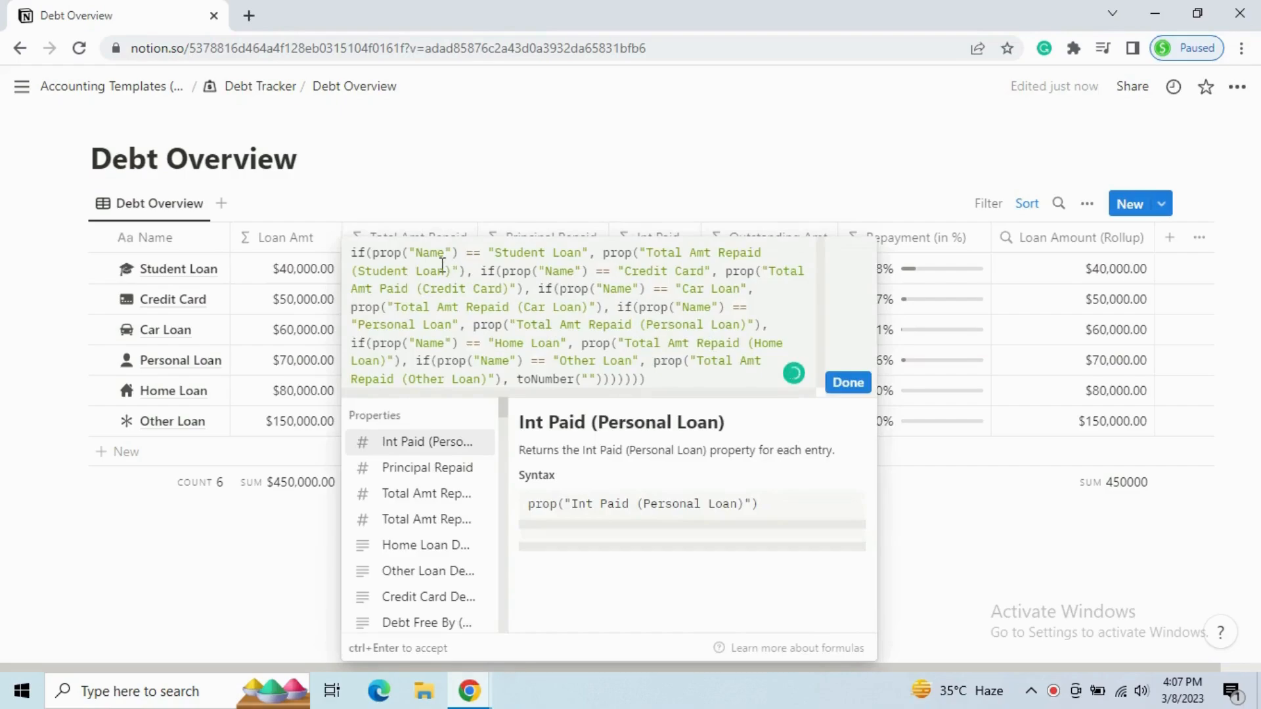
pyautogui.click(846, 386)
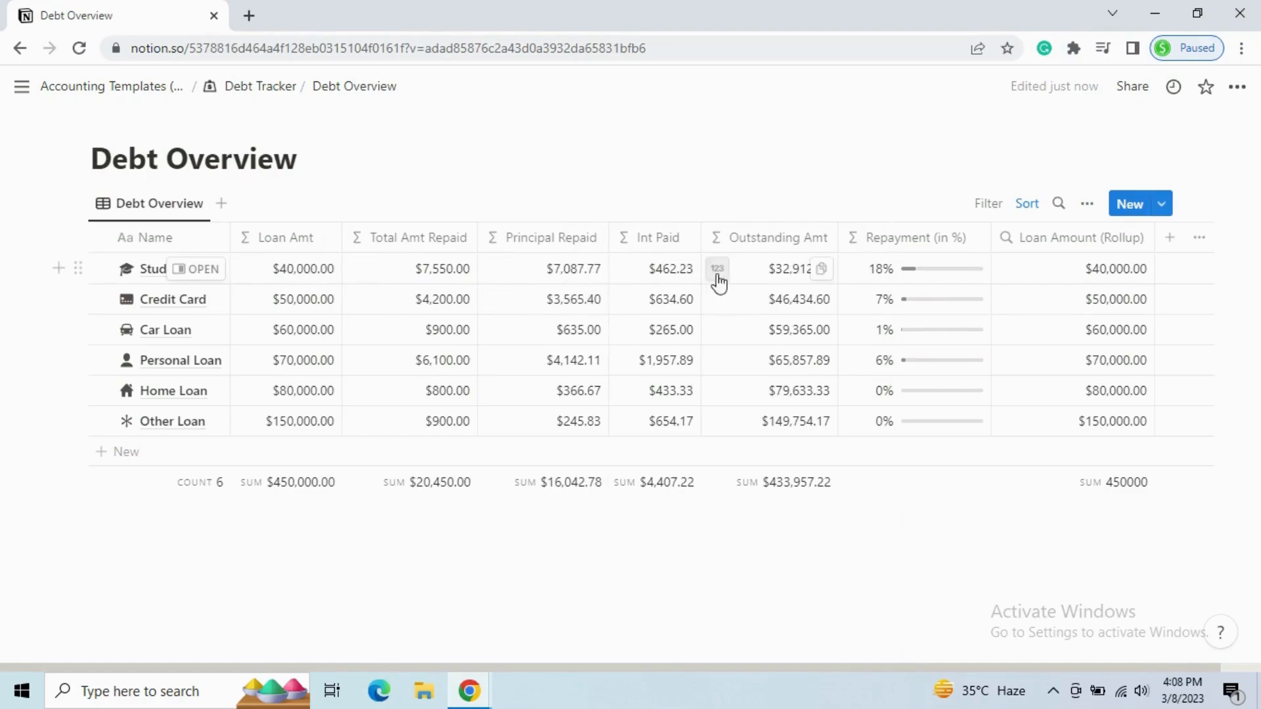
# Examine the Outstanding Amt and Repayment (in %) formulas of the Student Loan row, then close them
pyautogui.click(755, 277)
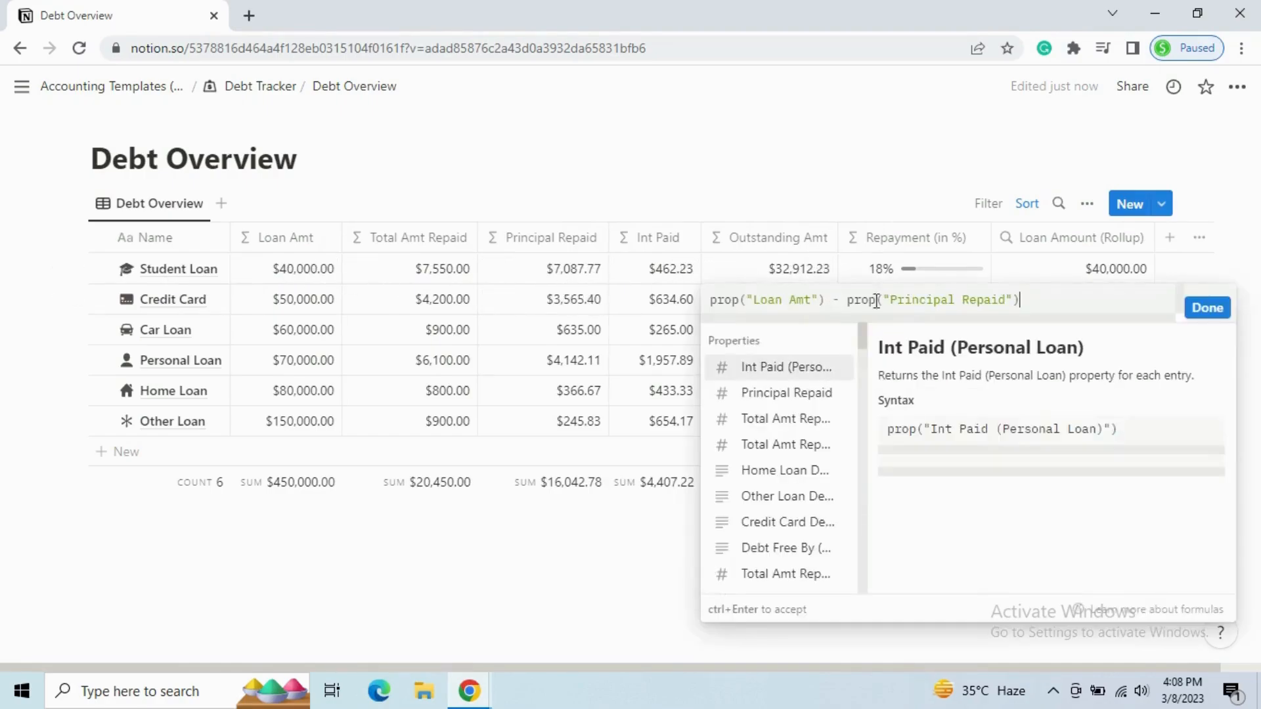
pyautogui.click(830, 290)
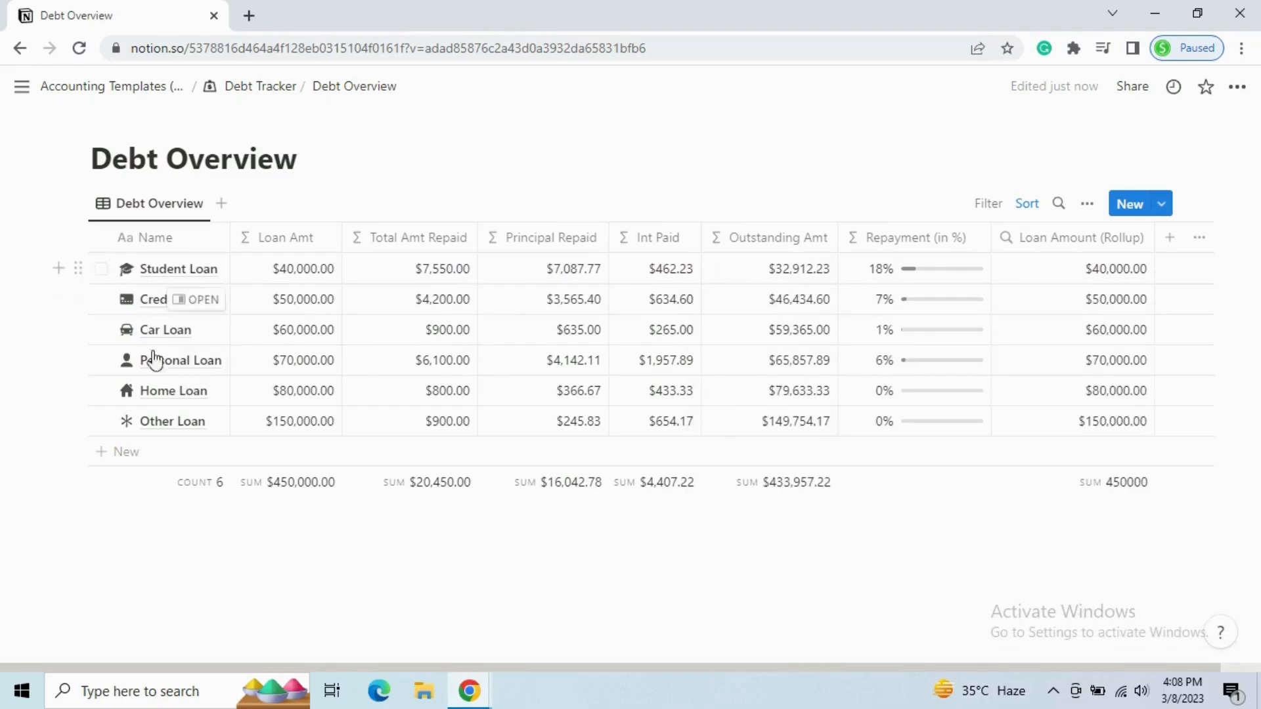
pyautogui.click(898, 275)
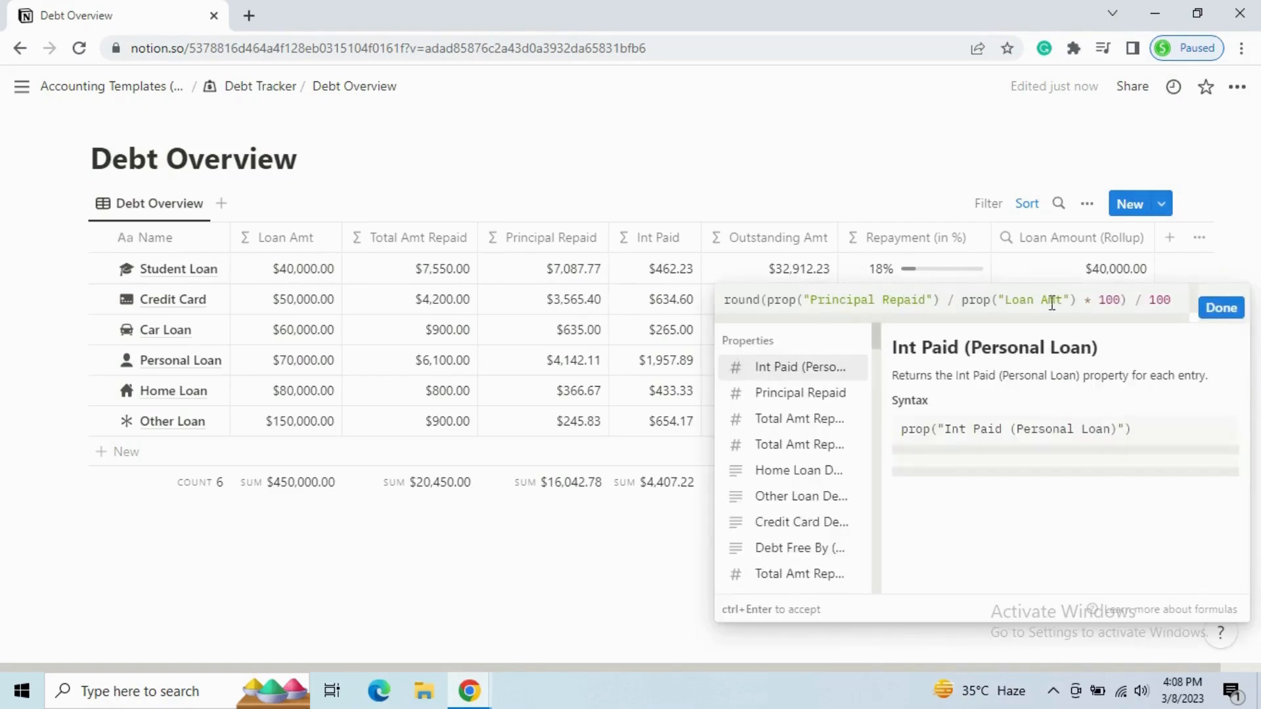
pyautogui.click(1221, 308)
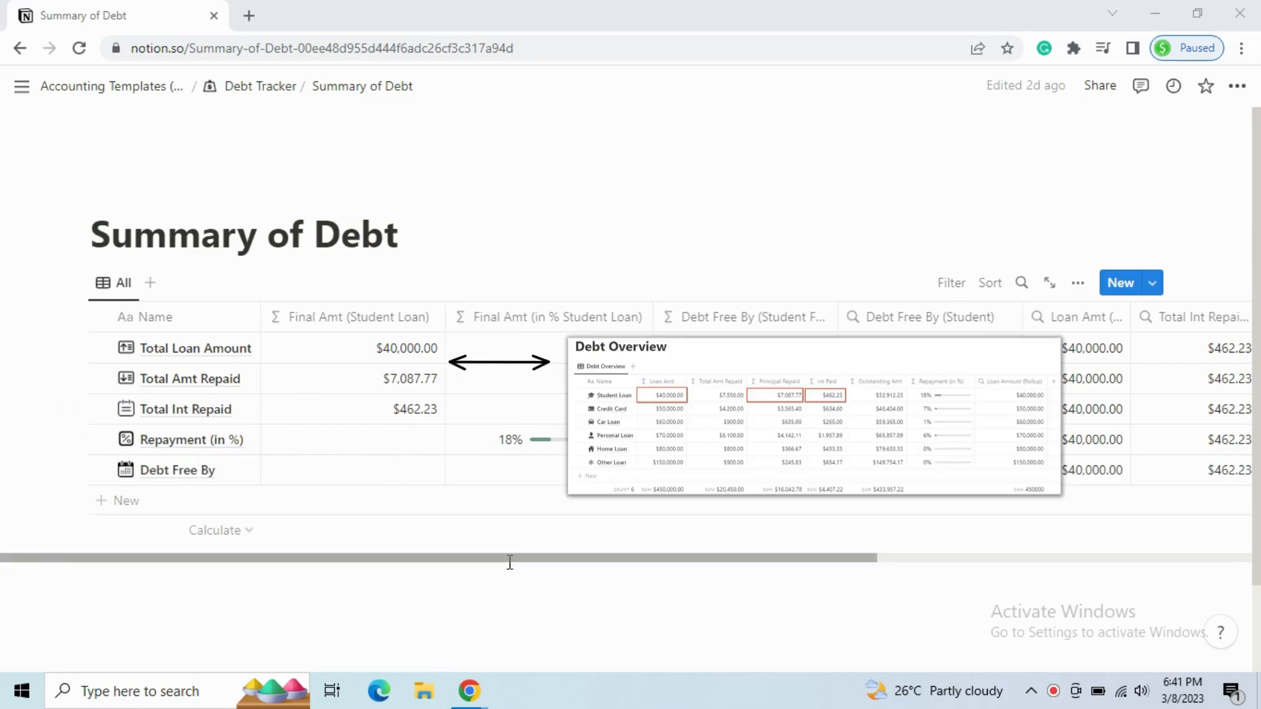
# Examine the Final Amt (Student Loan) formula and the remaining student loan columns of the Summary of Debt database
pyautogui.moveTo(510, 558); pyautogui.dragTo(523, 557)
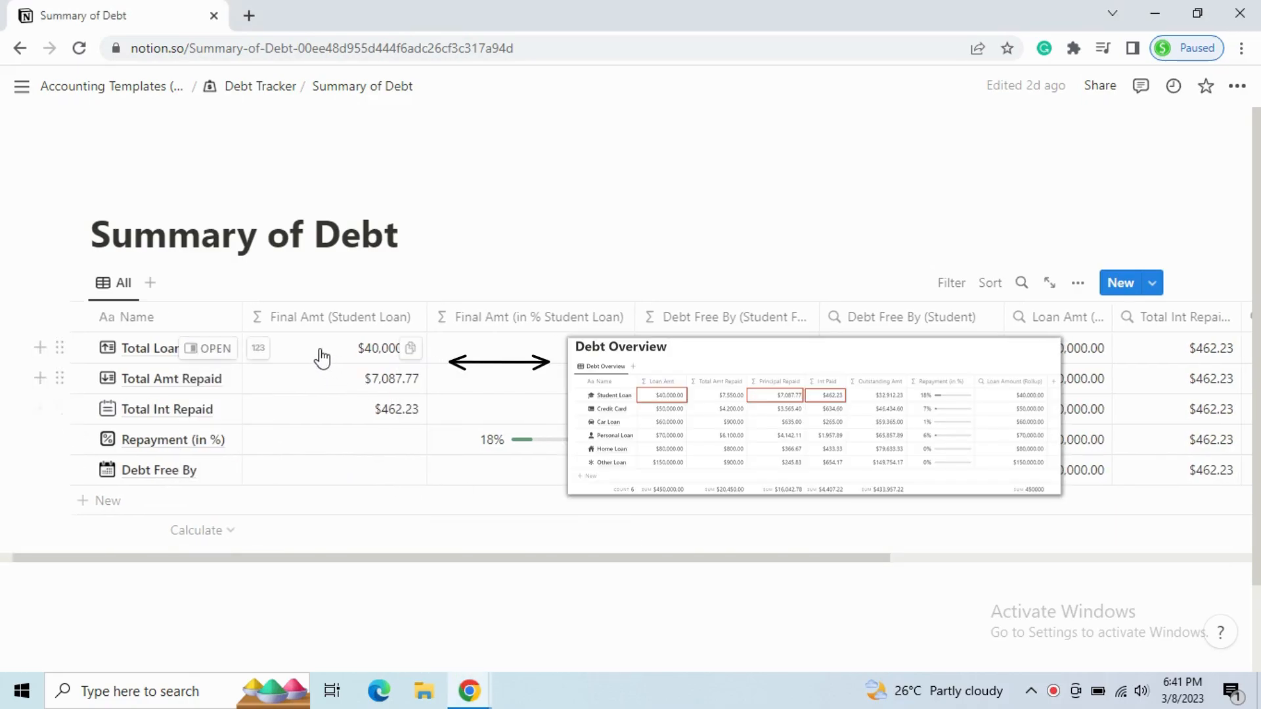
pyautogui.click(355, 358)
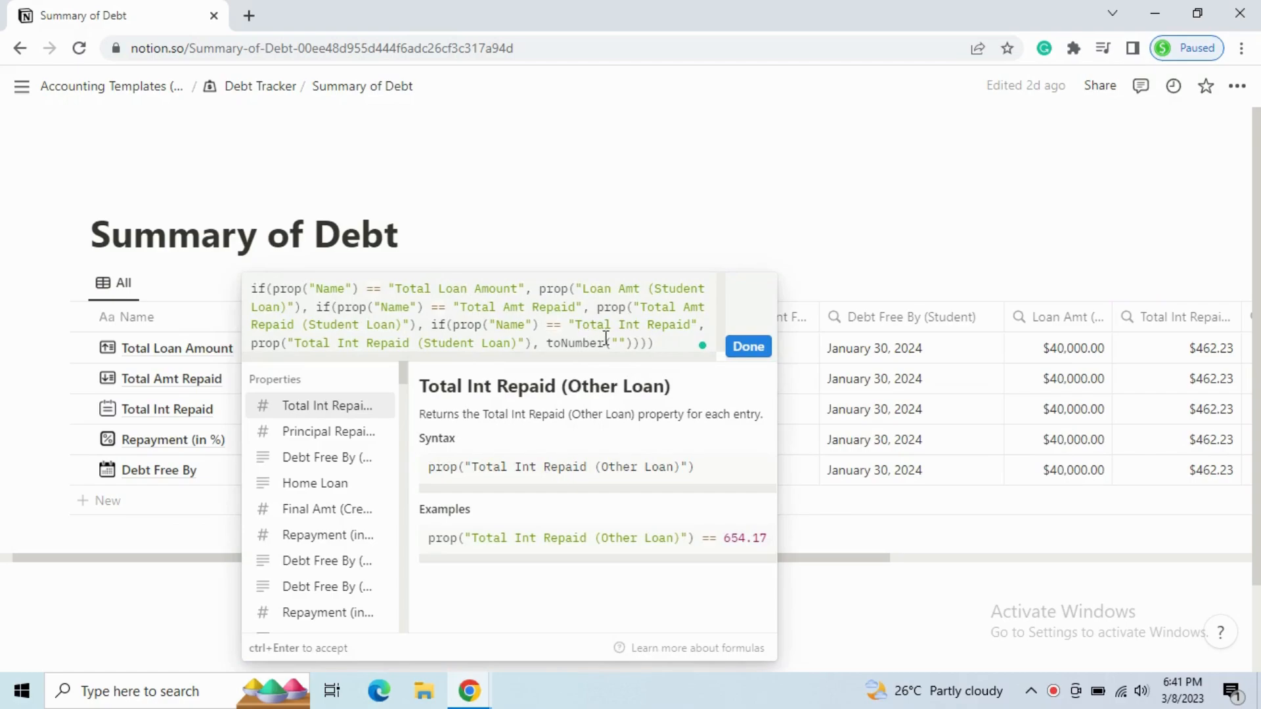
pyautogui.click(724, 355)
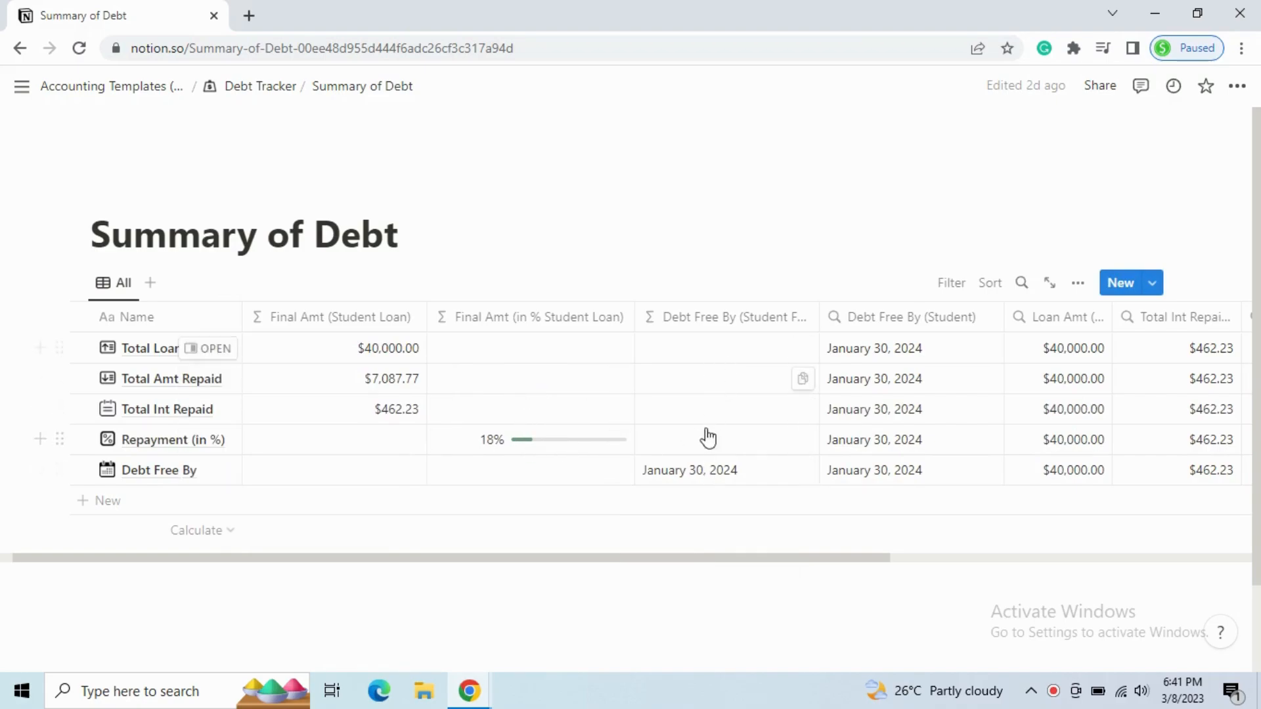
pyautogui.moveTo(784, 557); pyautogui.dragTo(1077, 574)
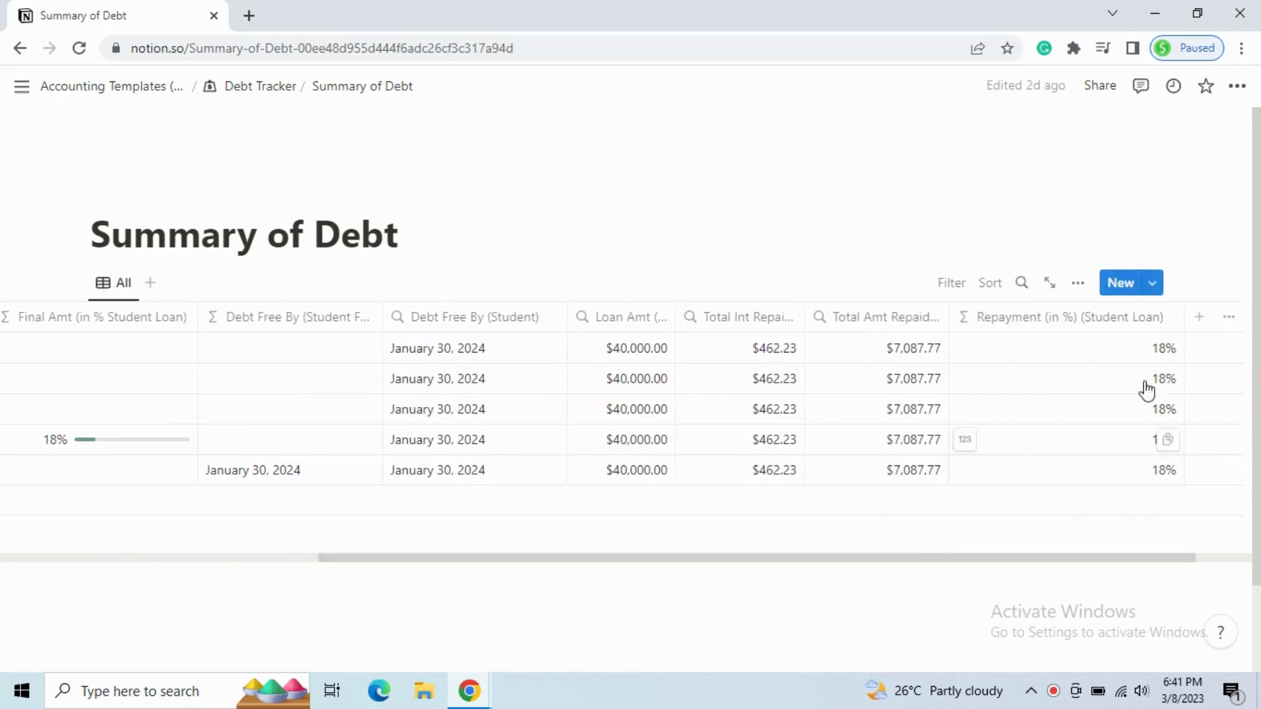
pyautogui.moveTo(580, 557); pyautogui.dragTo(289, 530)
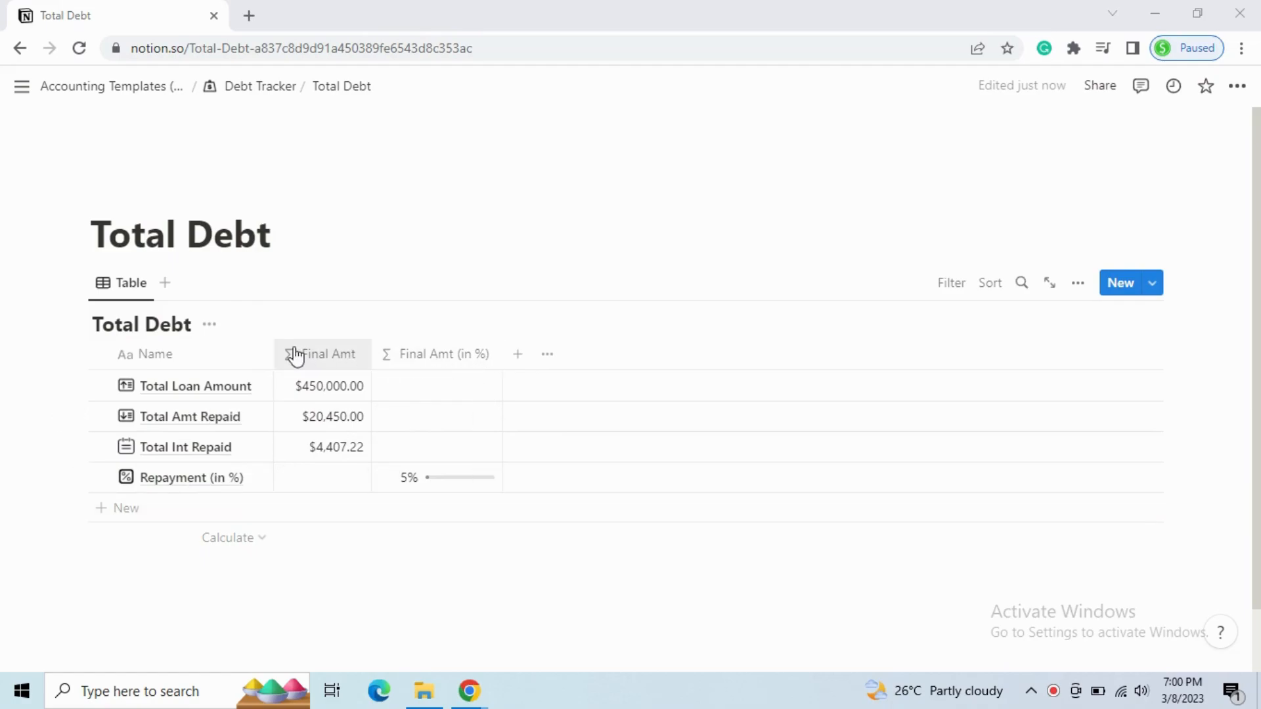
# Examine the formulas of the Final Amt and Final Amt (in %) columns in the Total Debt database, then close them
pyautogui.click(323, 393)
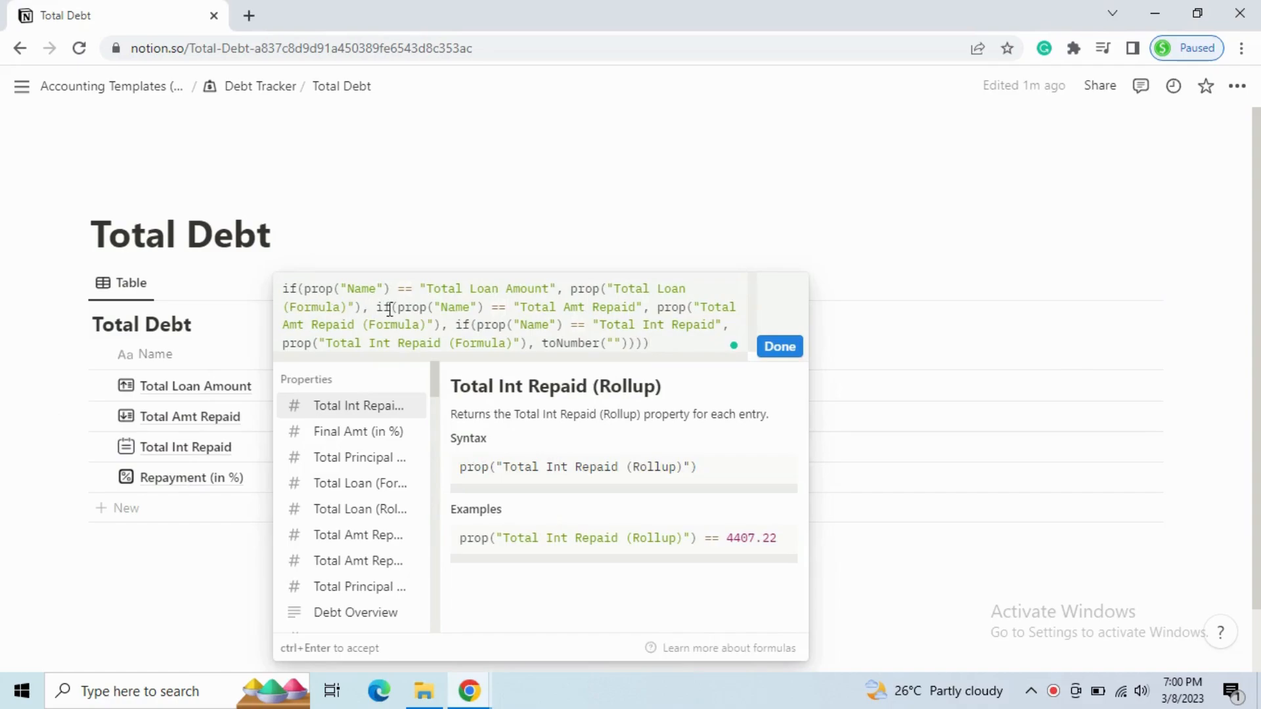
pyautogui.click(762, 350)
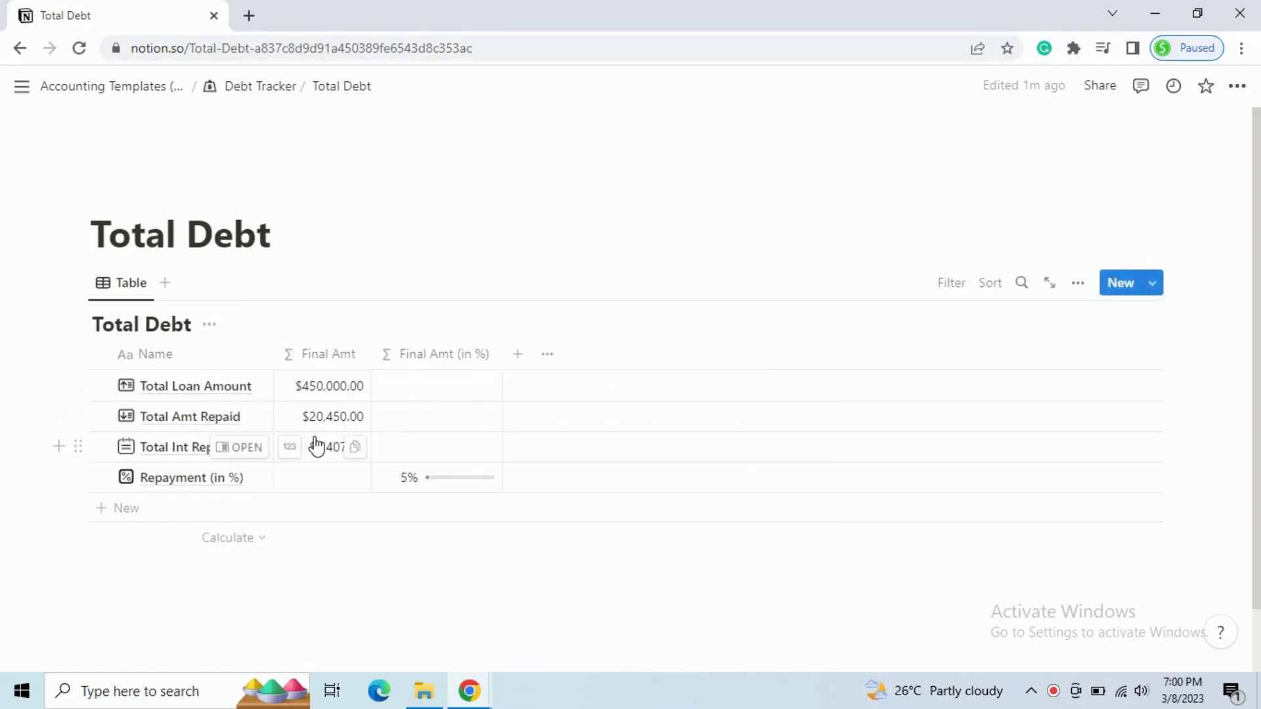
pyautogui.click(457, 399)
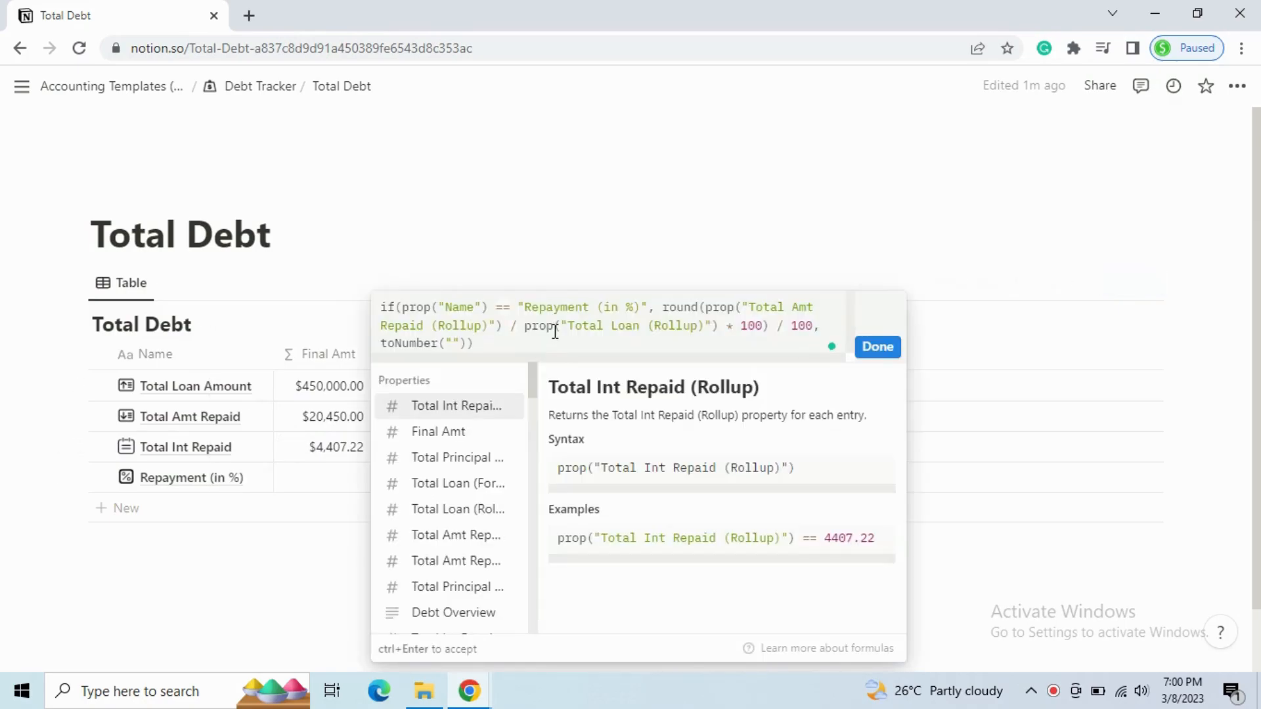
pyautogui.click(868, 355)
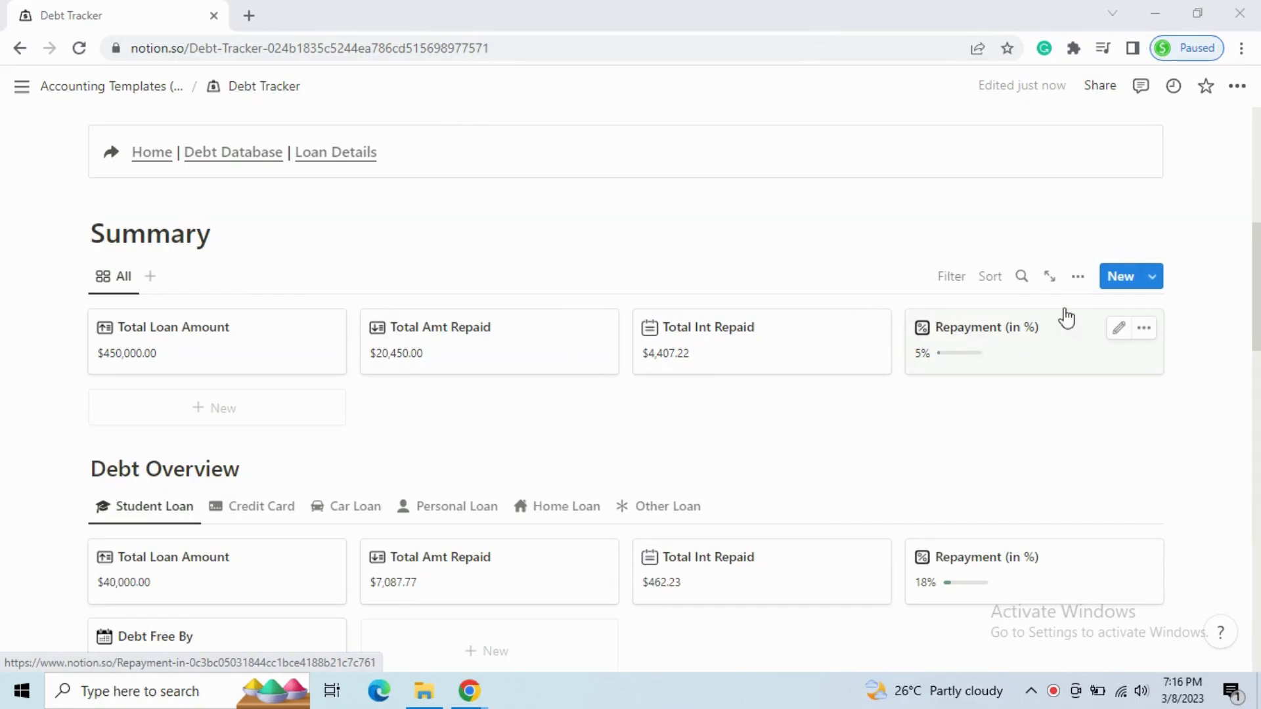
# Check which source database feeds the Summary gallery on the Debt Tracker page
pyautogui.click(1077, 278)
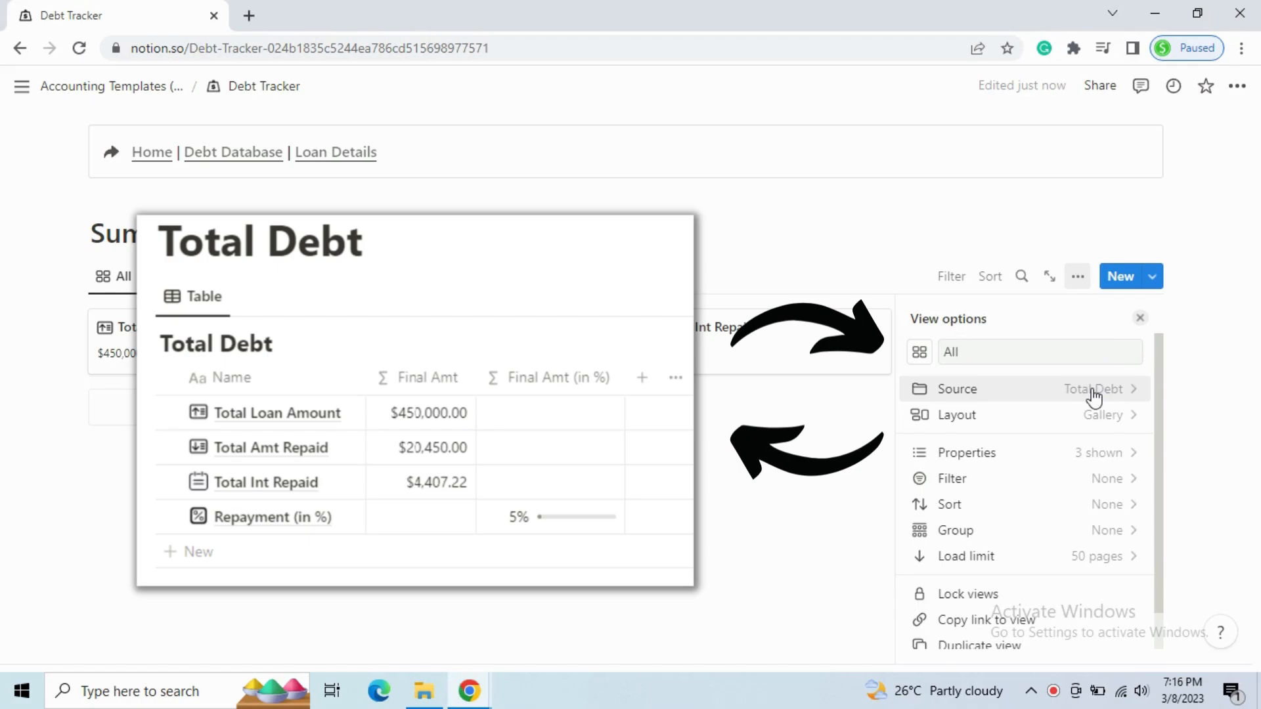
pyautogui.click(1139, 321)
# Look through the Credit Card, Car Loan and Personal Loan views of Debt Overview and check the Personal Loan view's source database
pyautogui.scroll(-2, 569, 390)
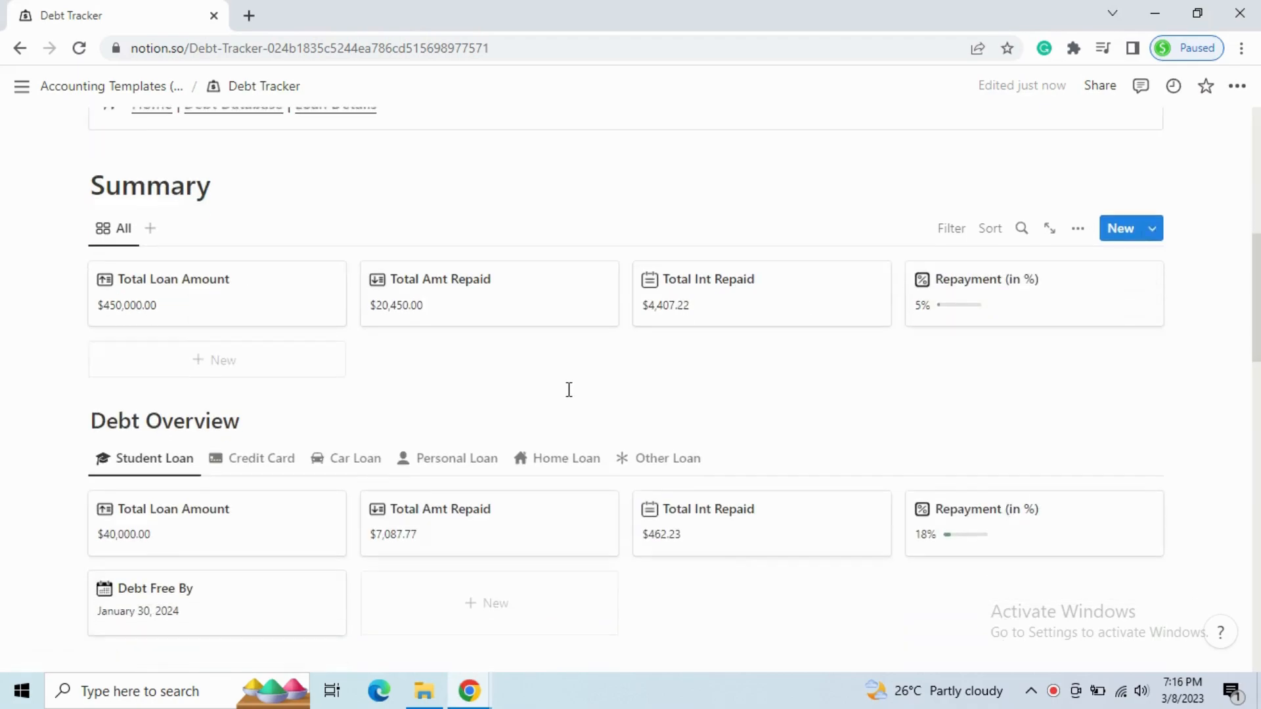
pyautogui.scroll(-3, 569, 389)
pyautogui.scroll(2, 566, 397)
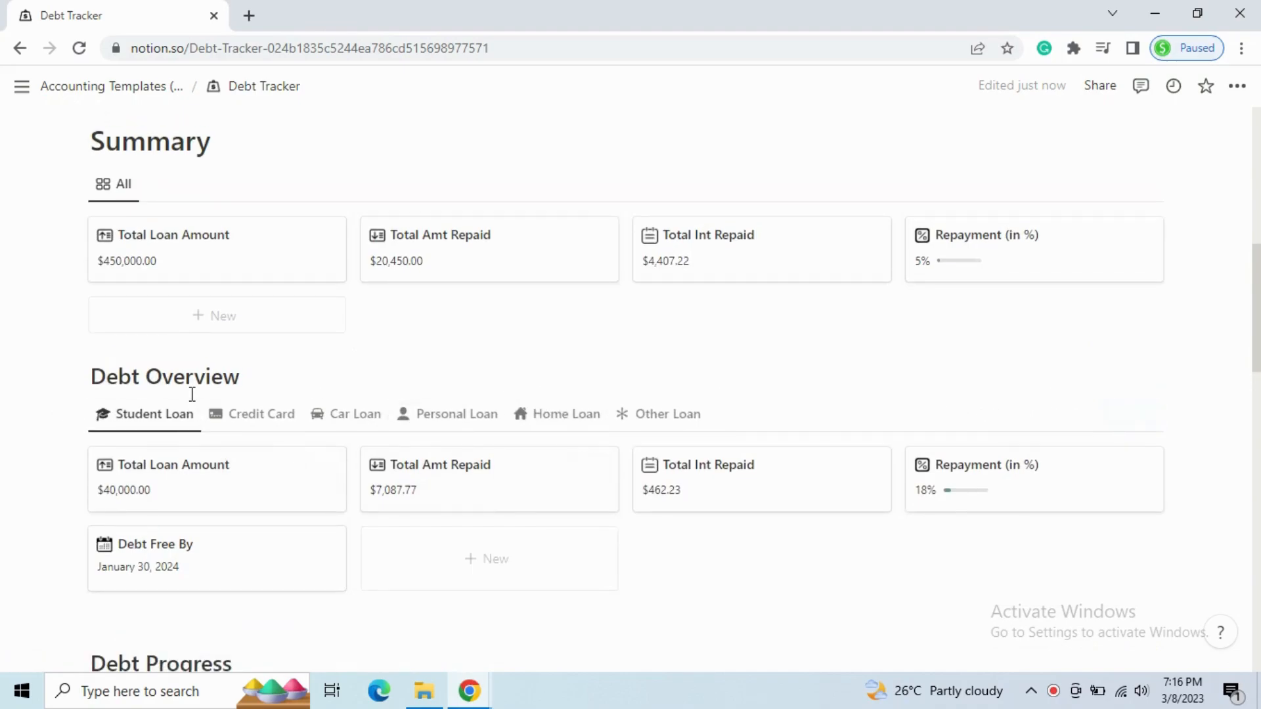
pyautogui.click(242, 416)
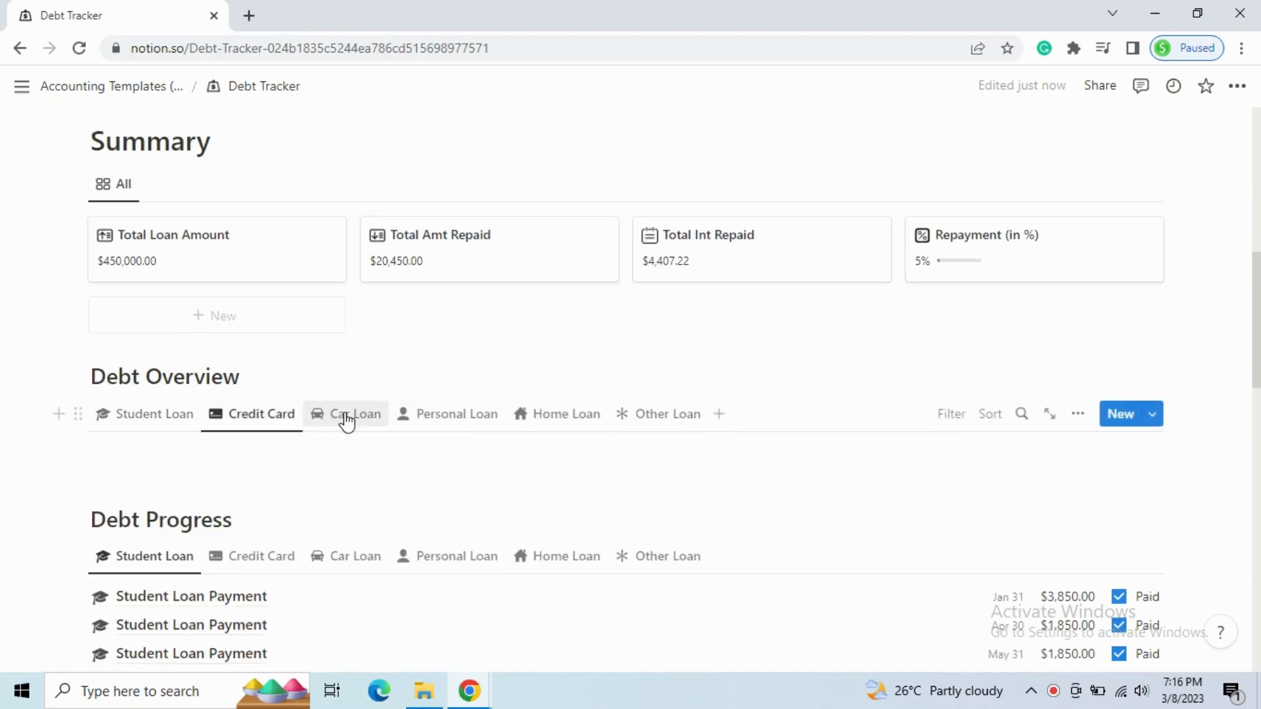
pyautogui.click(347, 420)
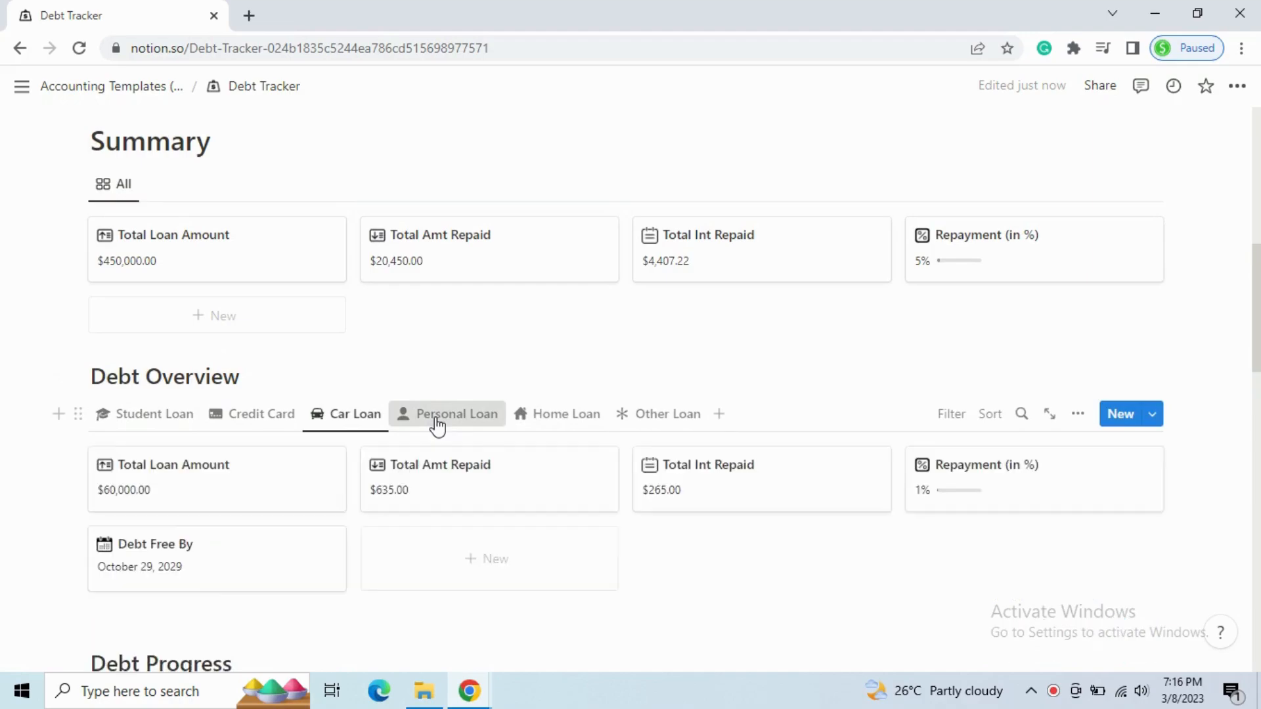
pyautogui.click(436, 424)
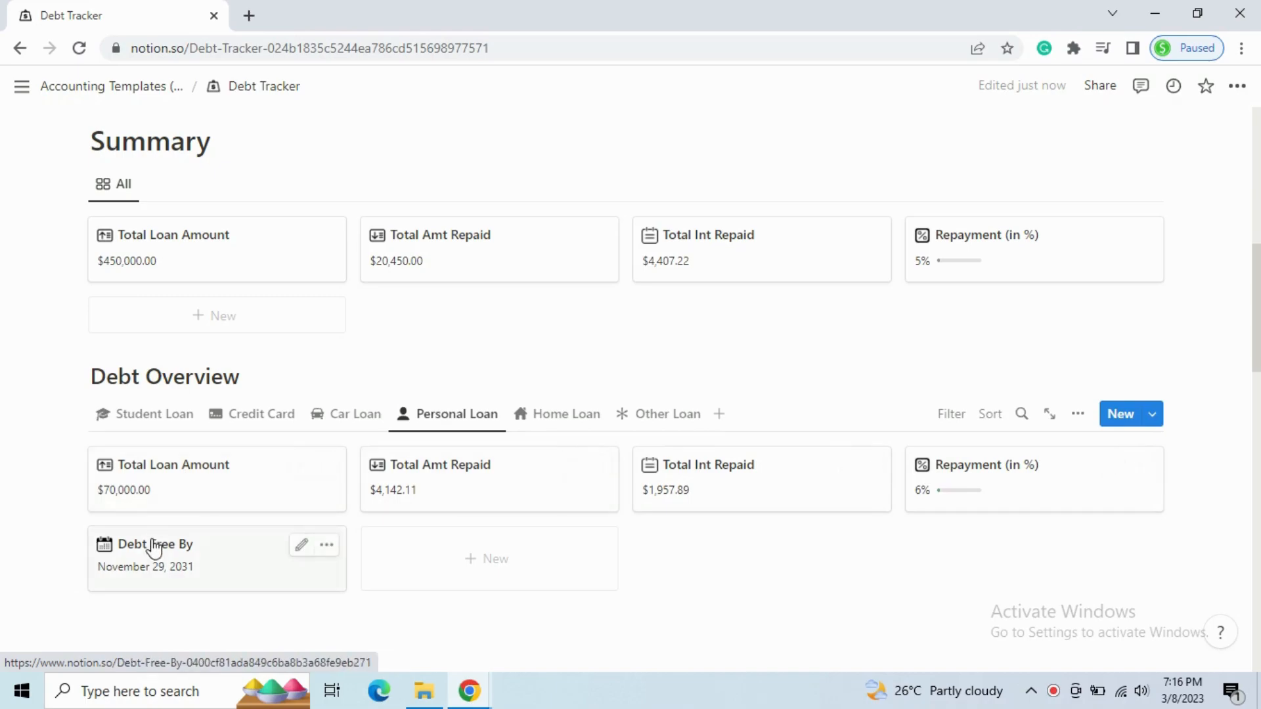
pyautogui.click(1076, 415)
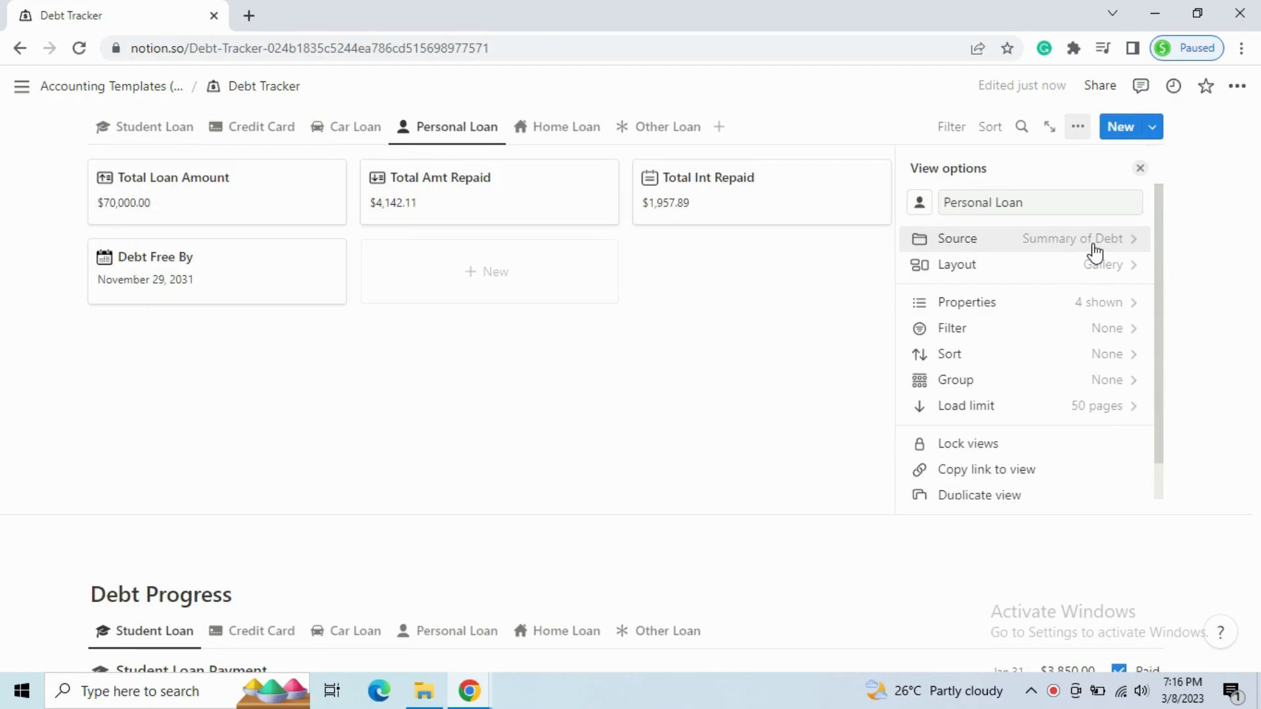
pyautogui.click(1140, 169)
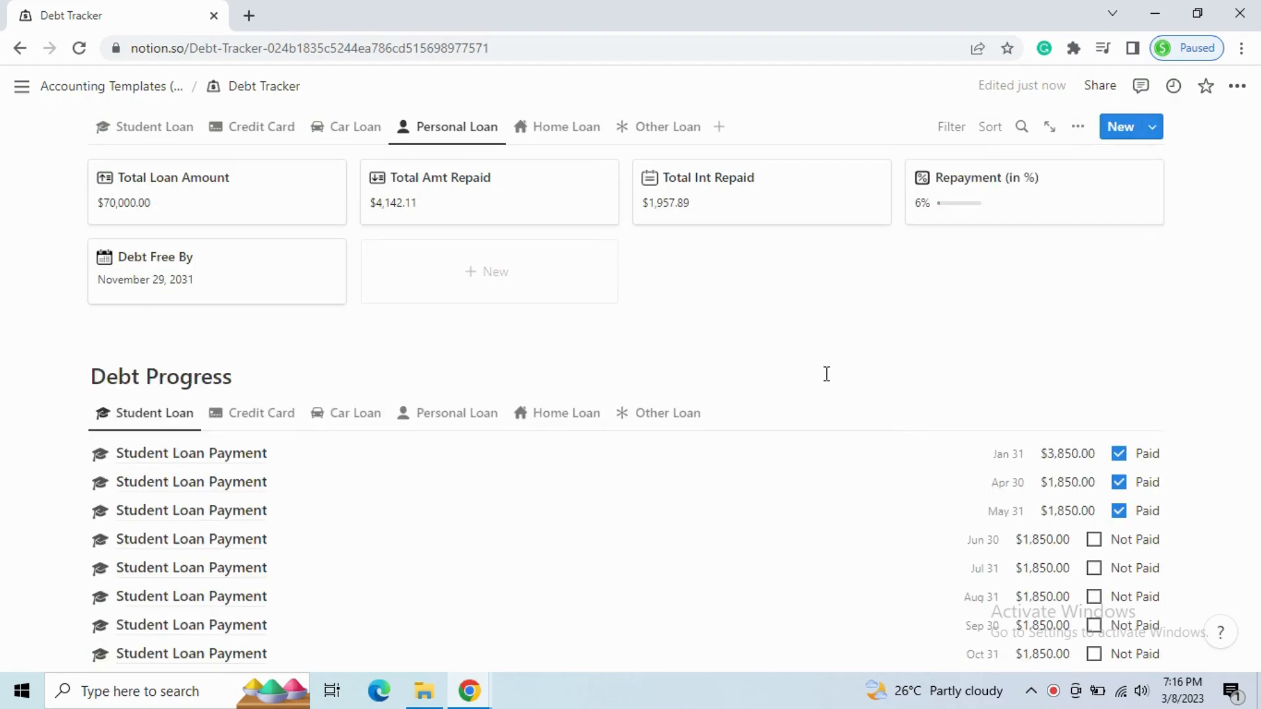
# Review the student loan payments under Debt Progress and check the list's source database
pyautogui.scroll(-2, 814, 386)
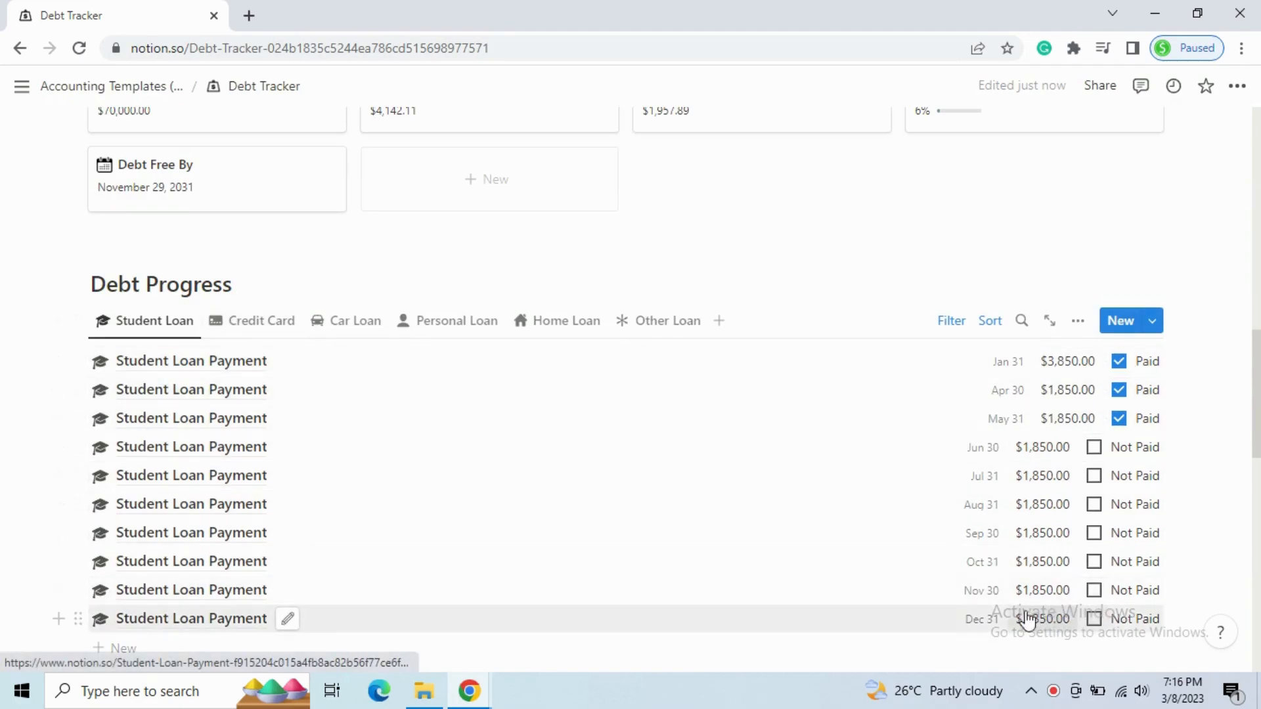
pyautogui.click(1077, 323)
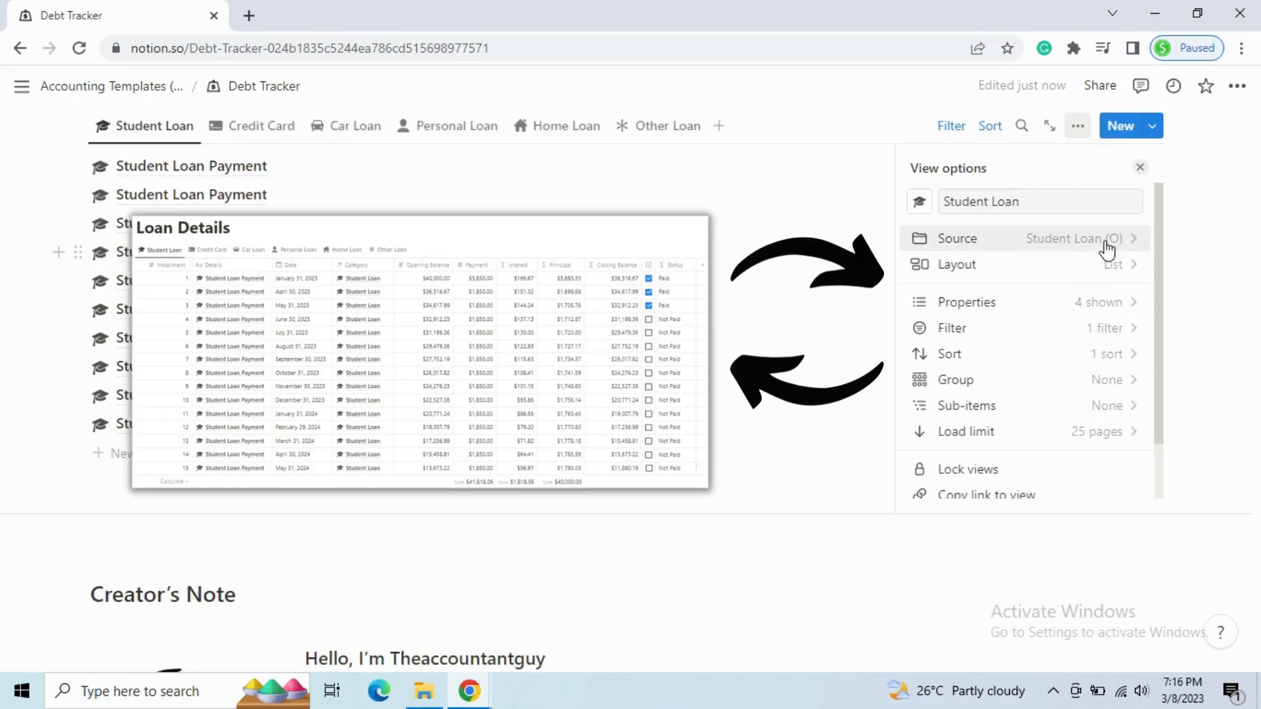
pyautogui.click(1139, 169)
pyautogui.scroll(1, 721, 309)
pyautogui.scroll(6, 690, 326)
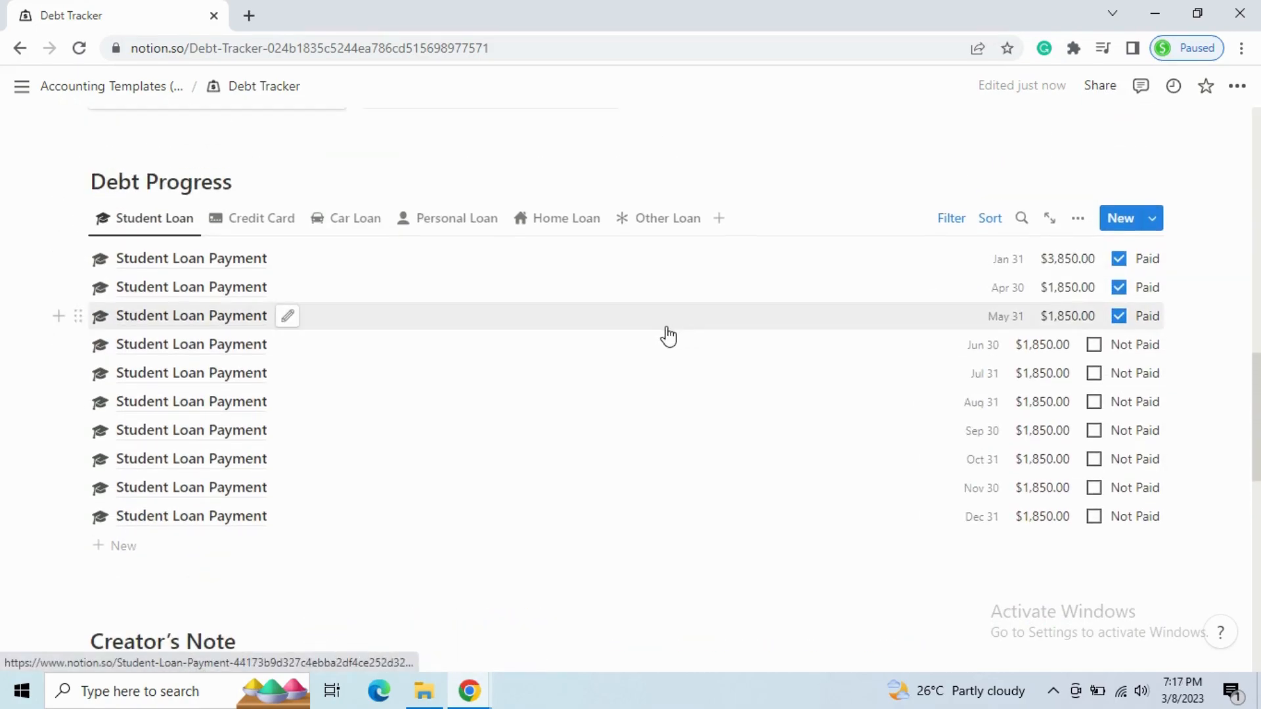
pyautogui.scroll(3, 654, 335)
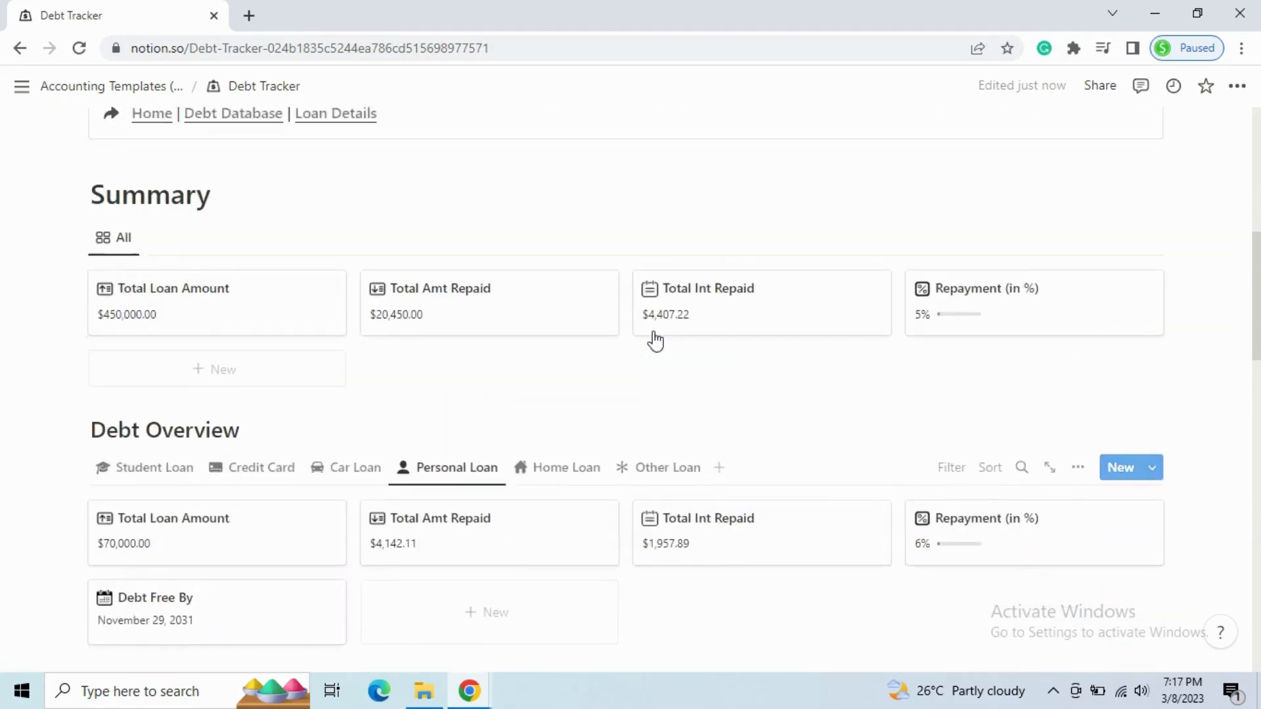
pyautogui.scroll(-1, 653, 335)
pyautogui.scroll(-1, 653, 332)
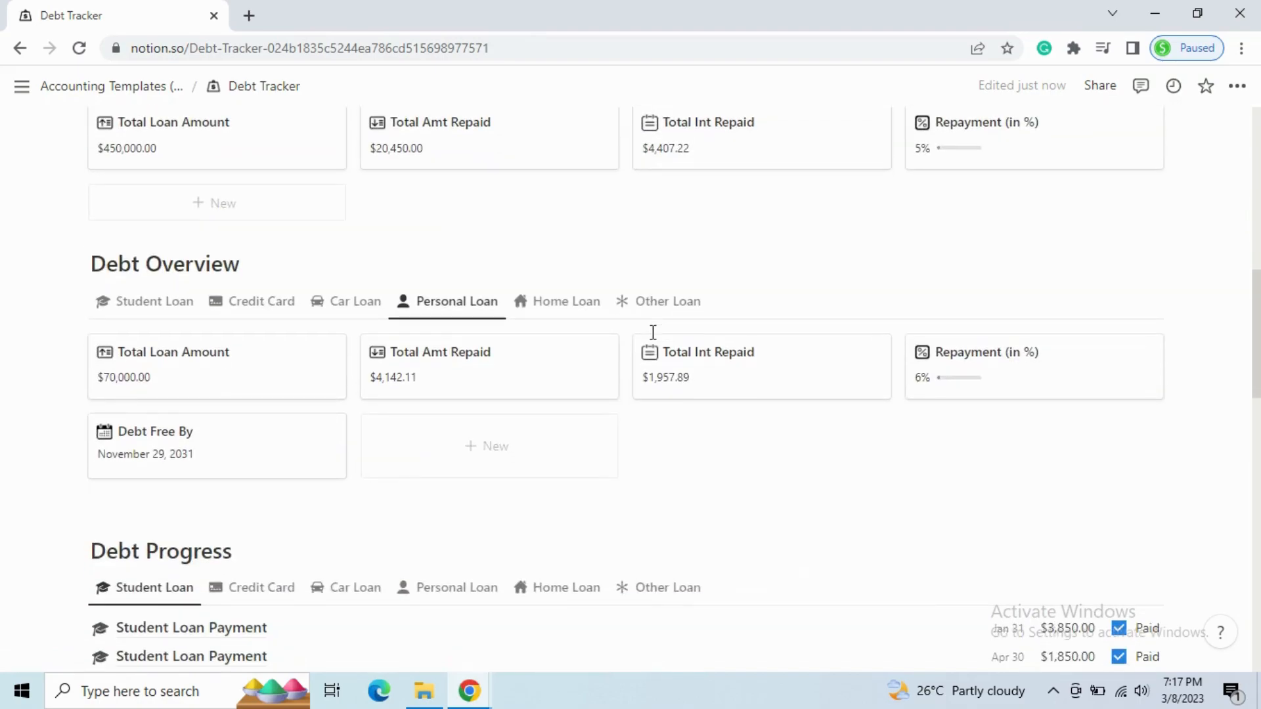